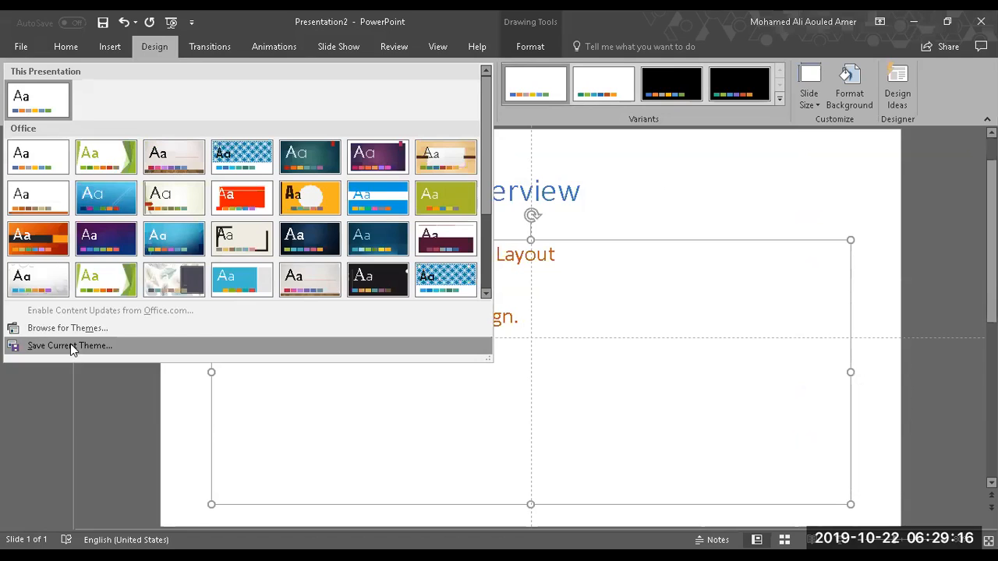
pyautogui.click(70, 347)
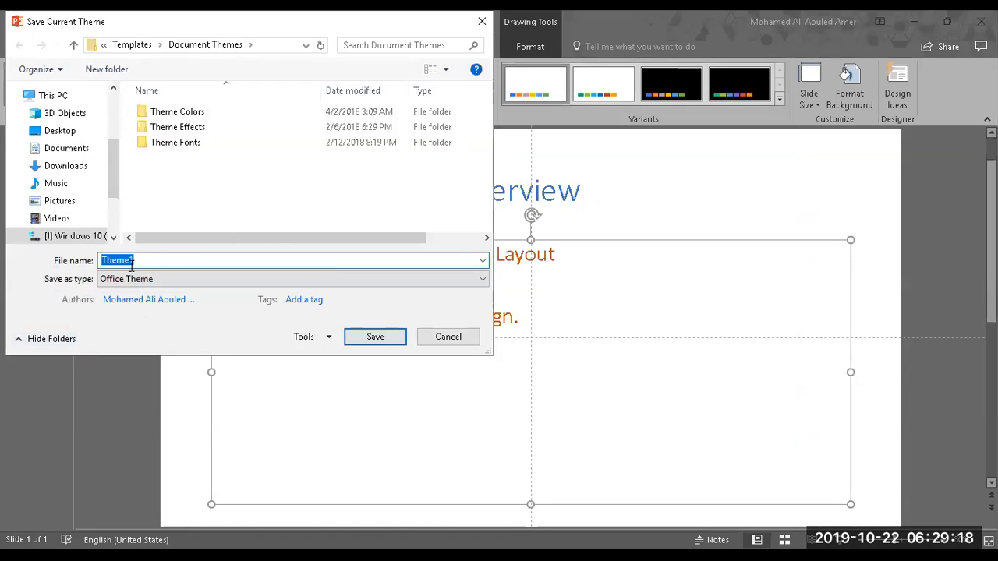
pyautogui.click(442, 343)
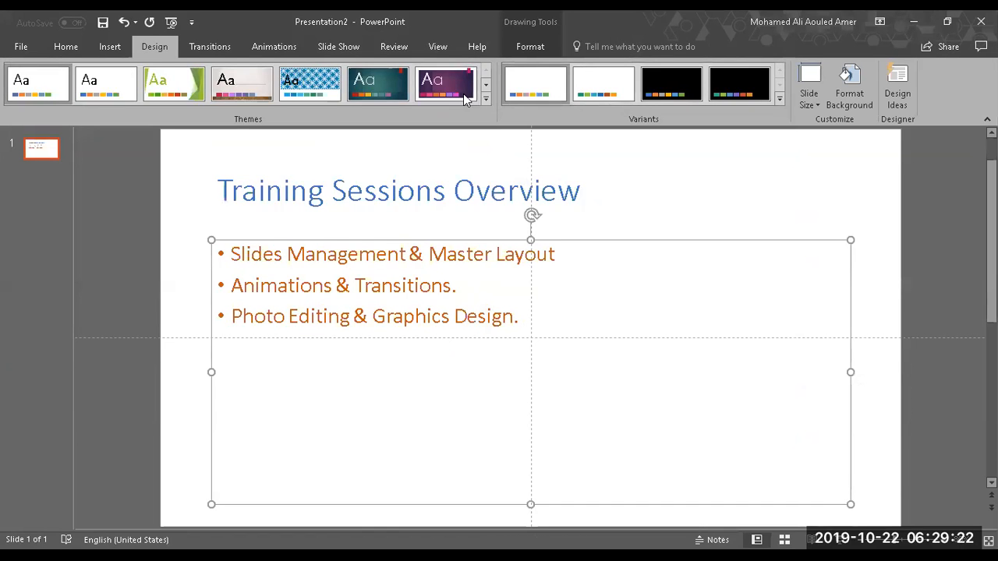
pyautogui.click(483, 100)
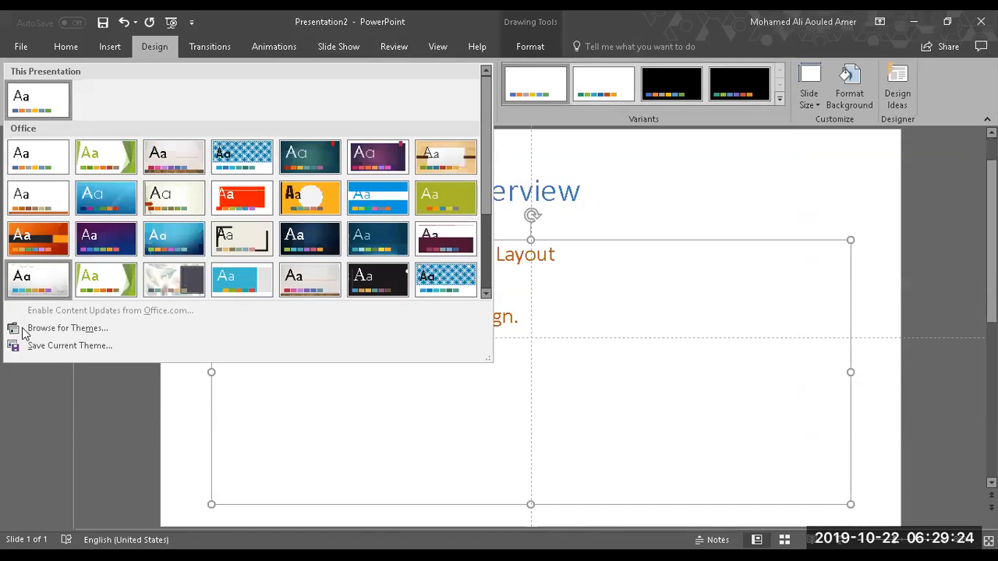
pyautogui.click(23, 334)
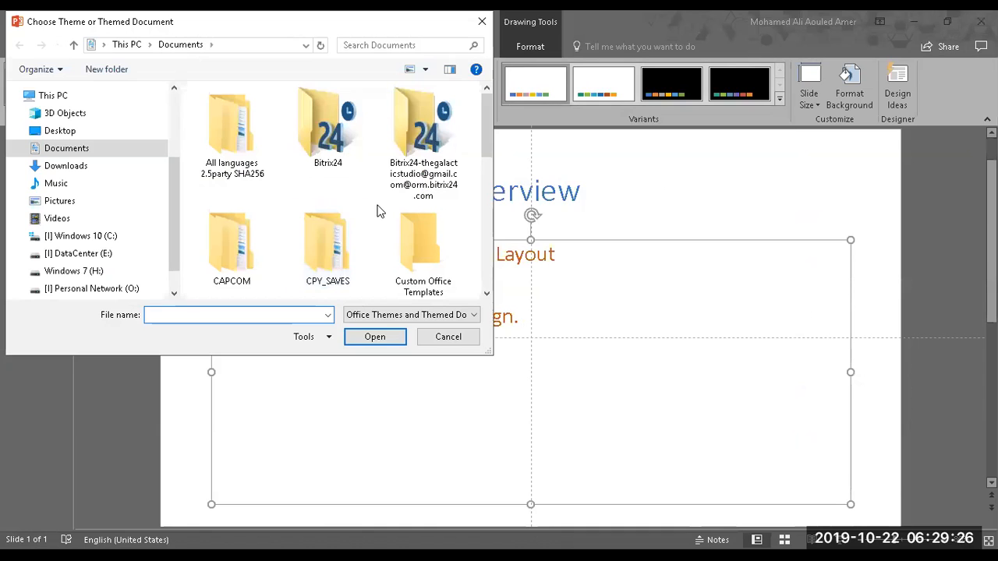
pyautogui.click(472, 346)
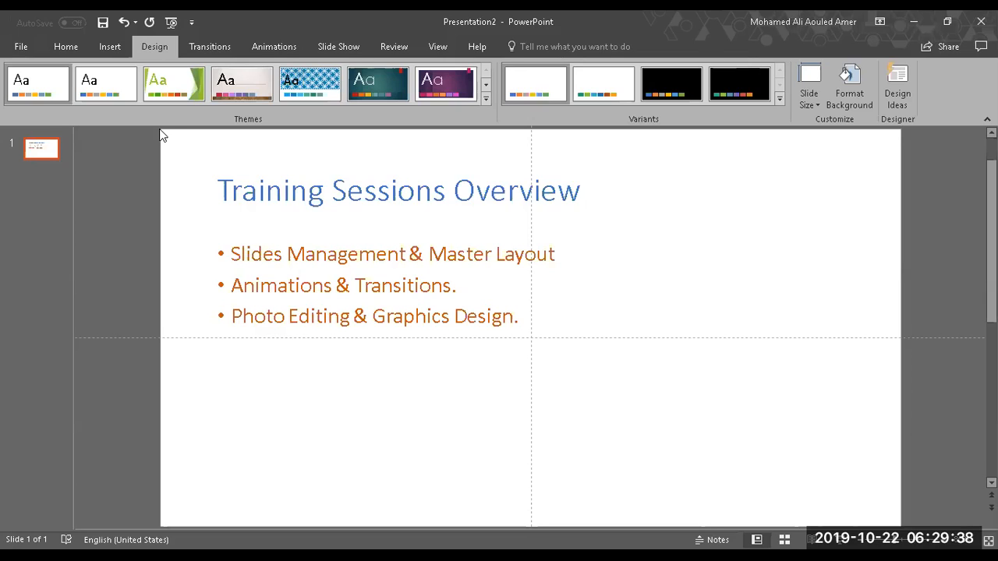
# Step: Save the current theme as Theme1, an Office Theme file, in the default Document Themes folder
pyautogui.click(485, 98)
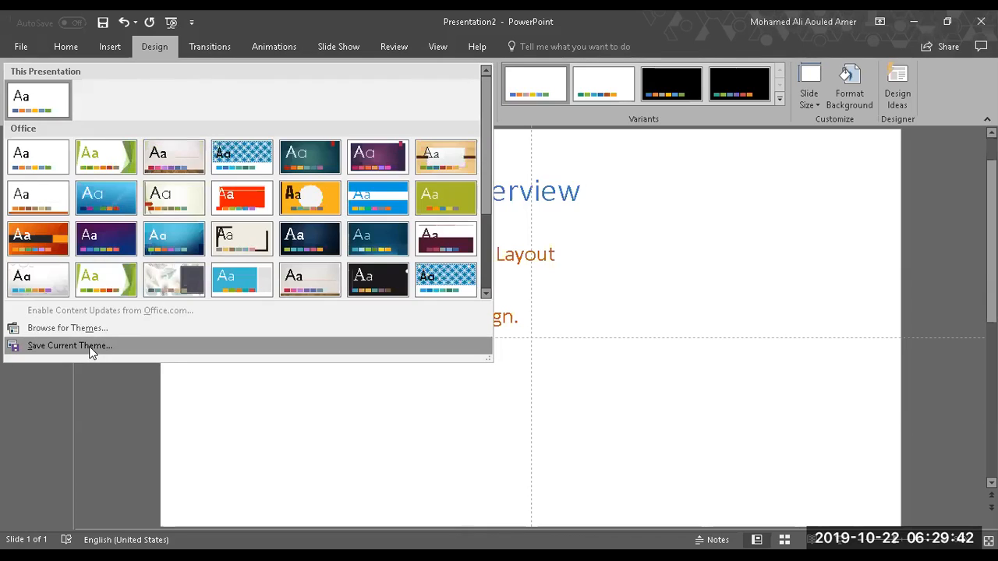
pyautogui.click(70, 345)
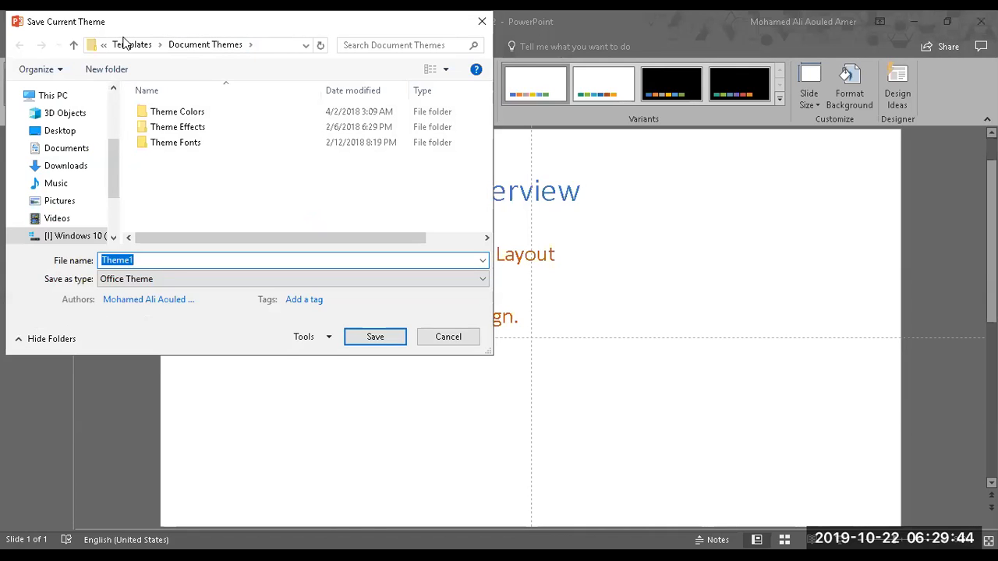
pyautogui.click(269, 44)
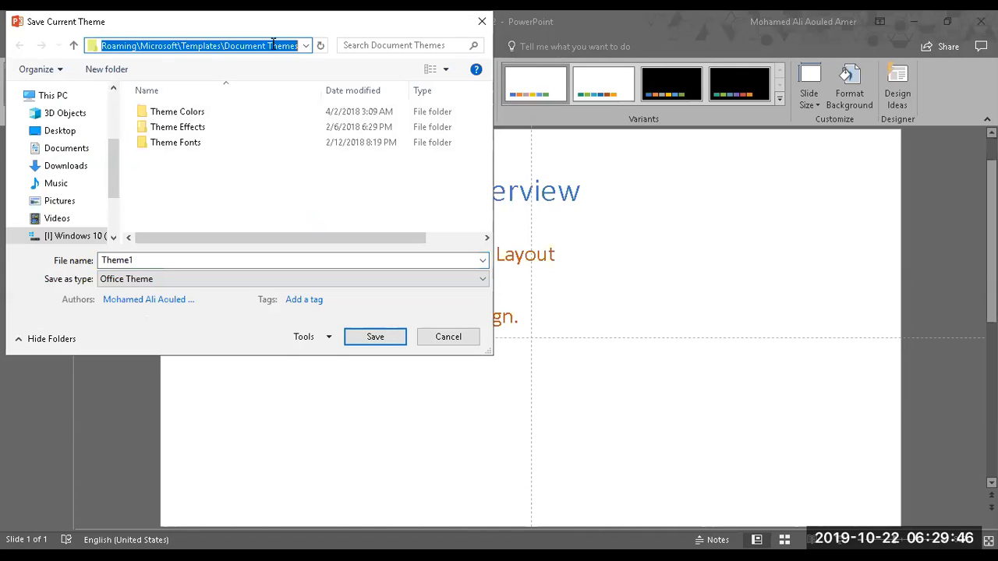
pyautogui.click(134, 47)
pyautogui.tripleClick(134, 47)
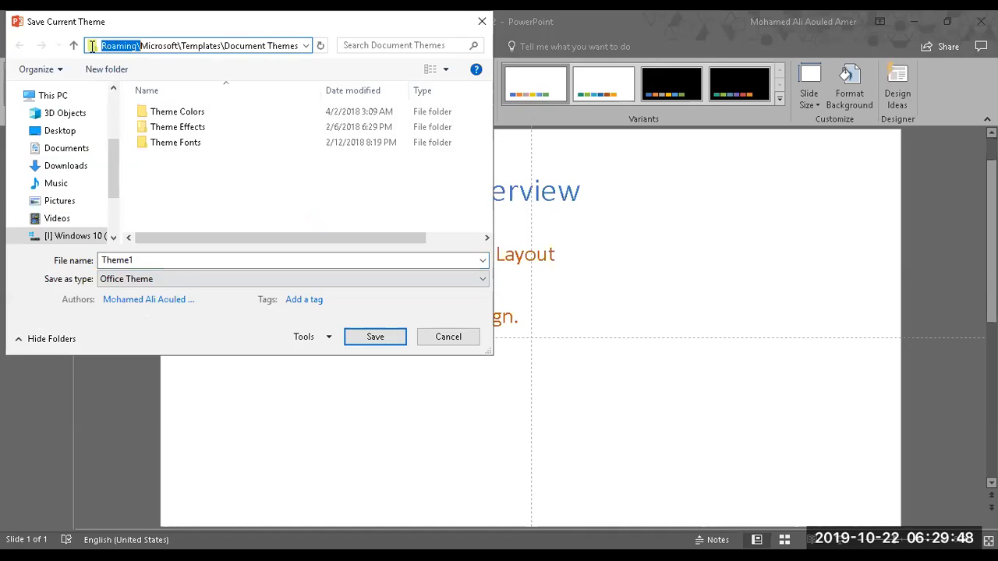
pyautogui.click(205, 46)
pyautogui.doubleClick(204, 45)
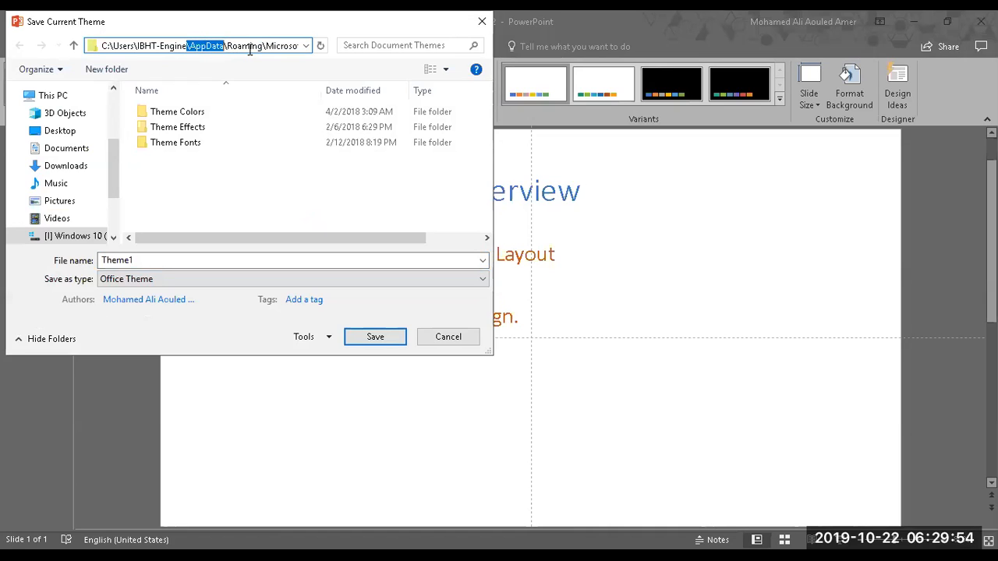
pyautogui.click(191, 168)
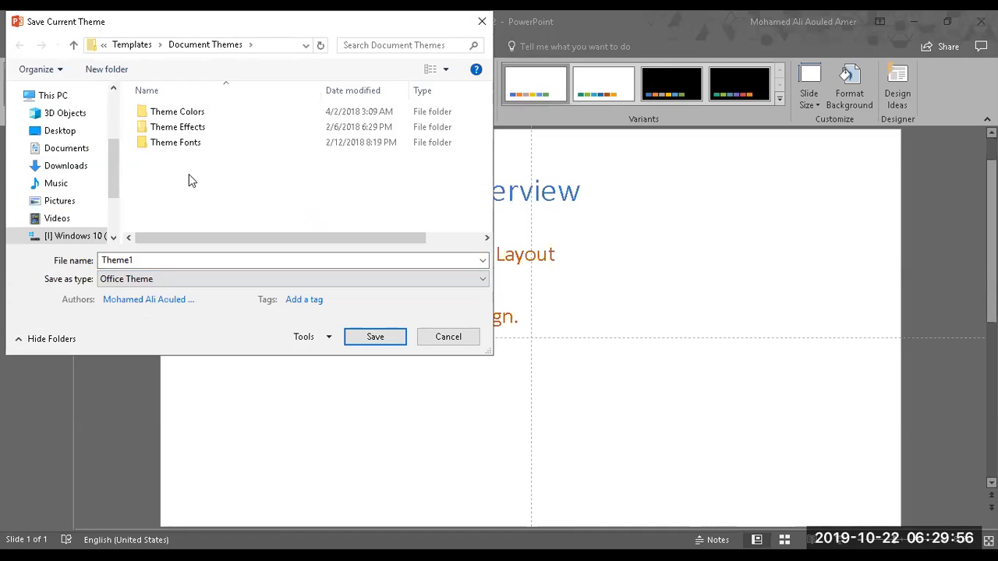
pyautogui.click(54, 133)
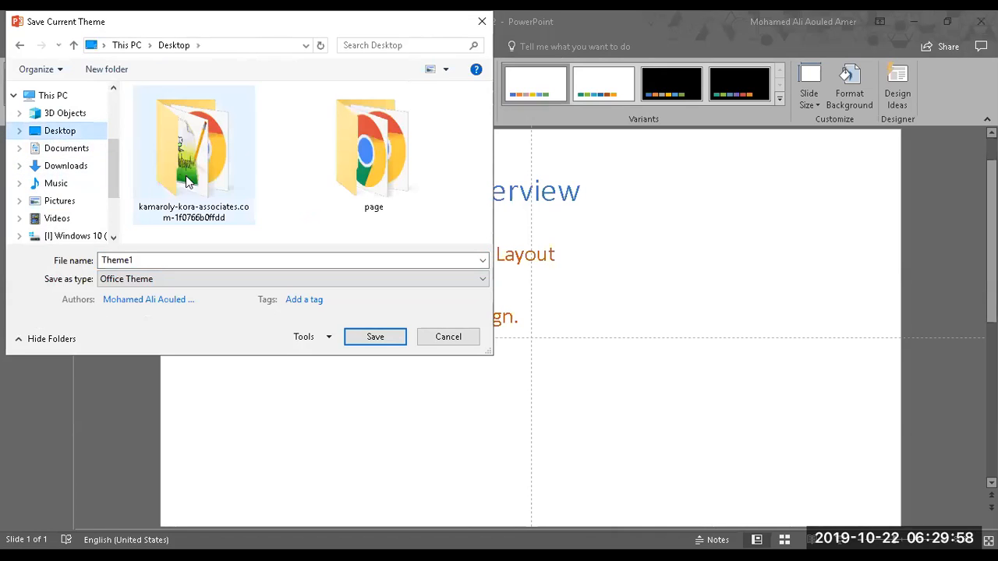
pyautogui.doubleClick(140, 260)
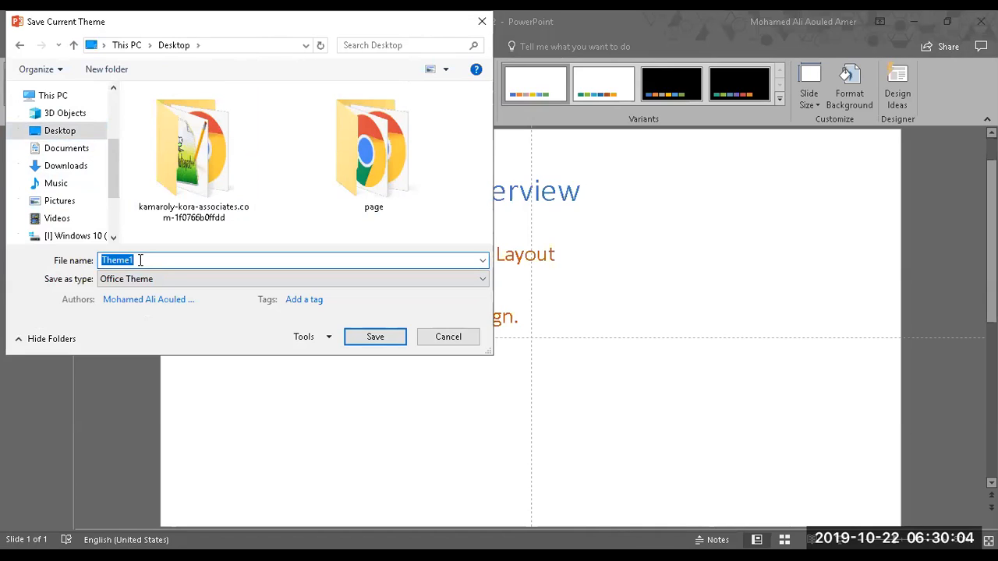
pyautogui.click(20, 45)
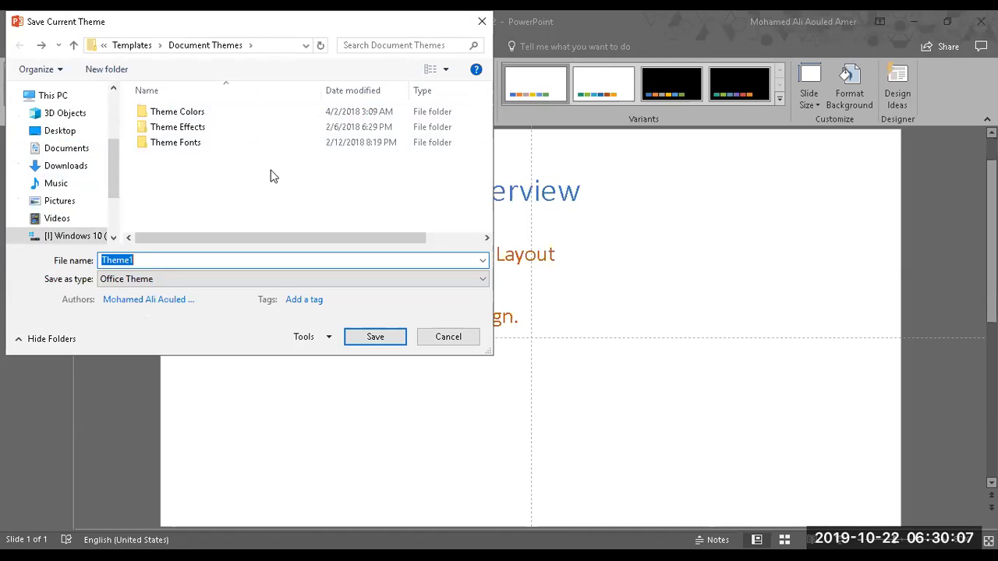
pyautogui.click(375, 337)
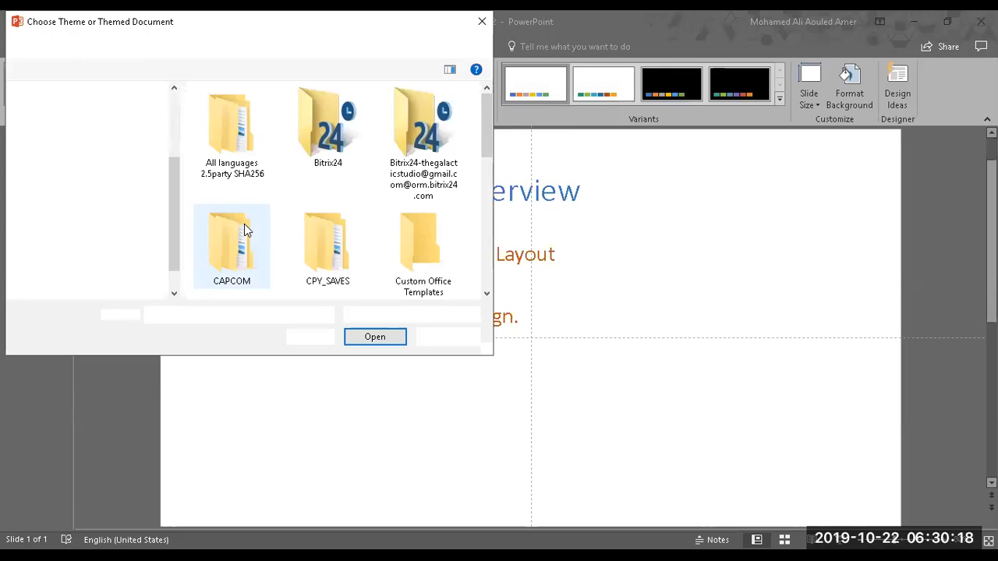
# Step: Look through the Documents folder for a theme or themed document, and leave without choosing one
pyautogui.click(248, 48)
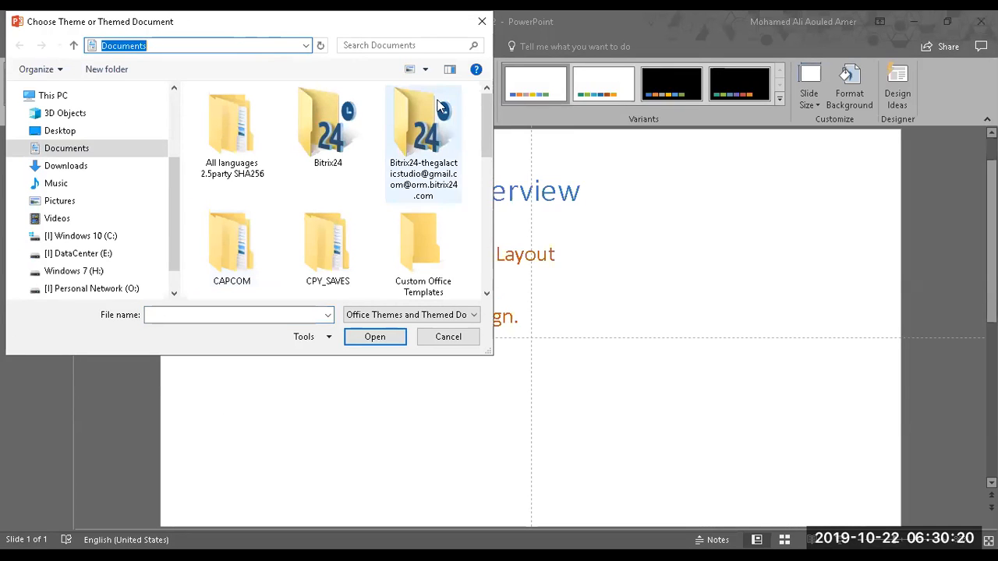
pyautogui.moveTo(483, 112); pyautogui.dragTo(473, 293)
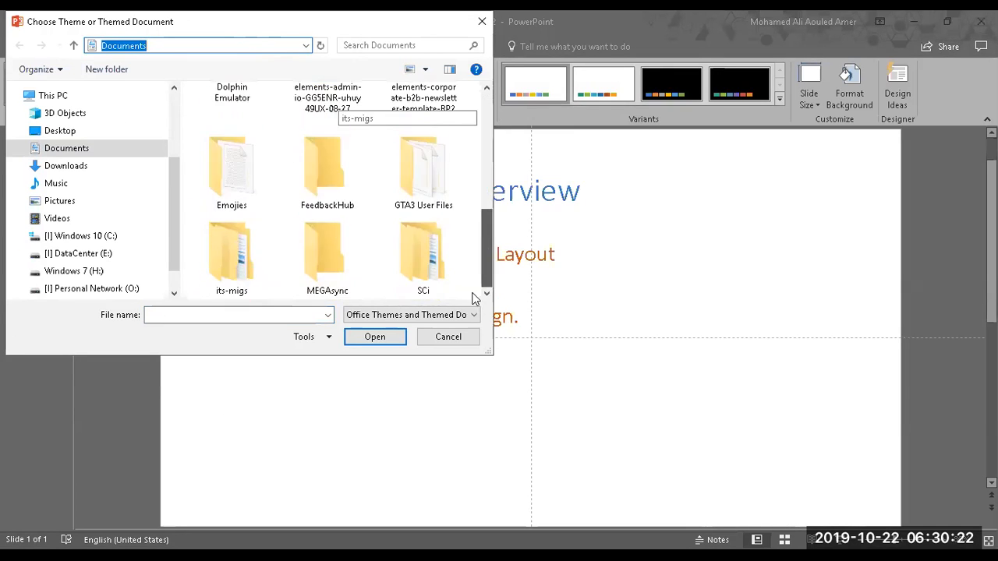
pyautogui.moveTo(174, 183); pyautogui.dragTo(174, 202)
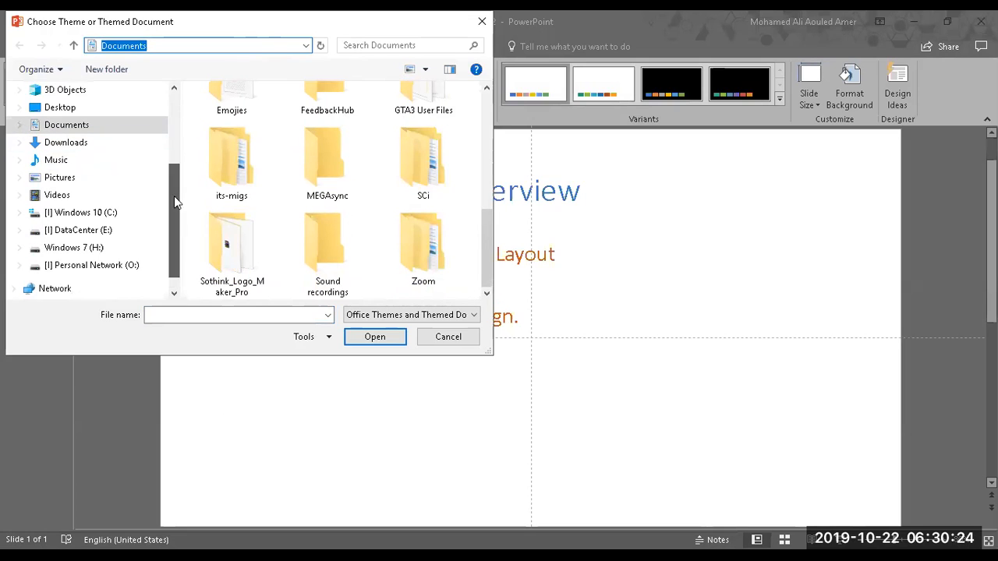
pyautogui.click(458, 338)
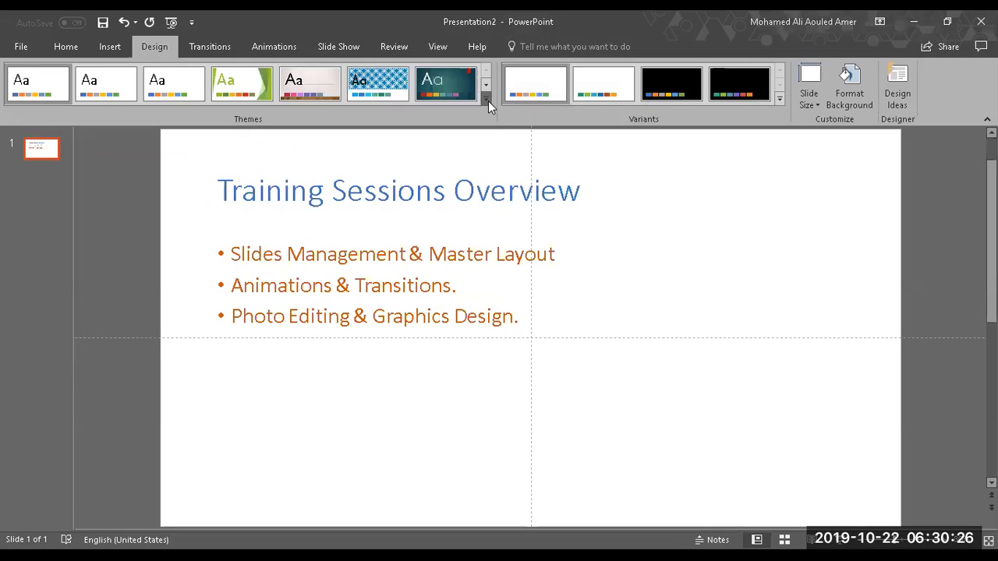
# Step: Save the current theme again as Theme2, an Office Theme file, on the Desktop
pyautogui.click(486, 100)
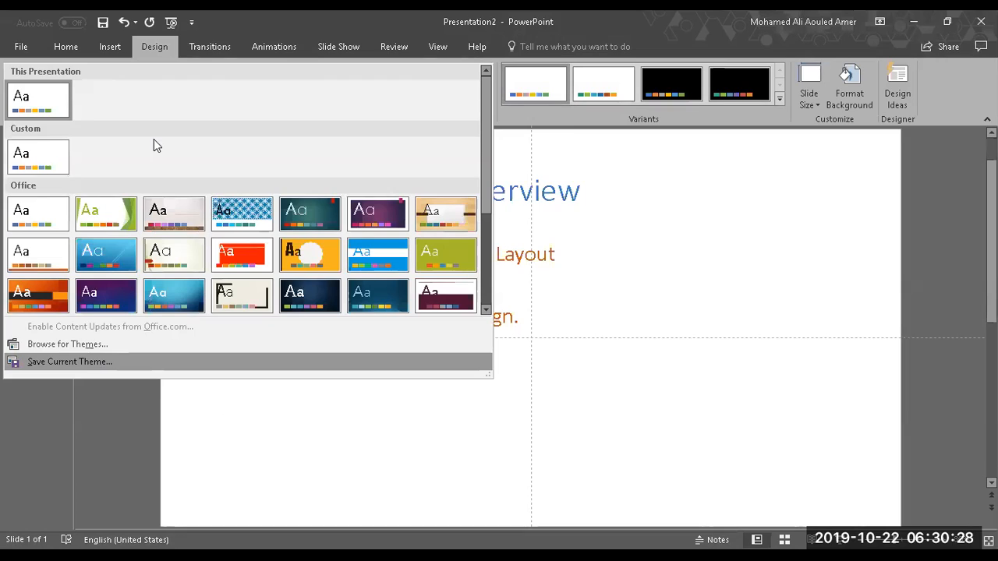
pyautogui.scroll(-2, 86, 124)
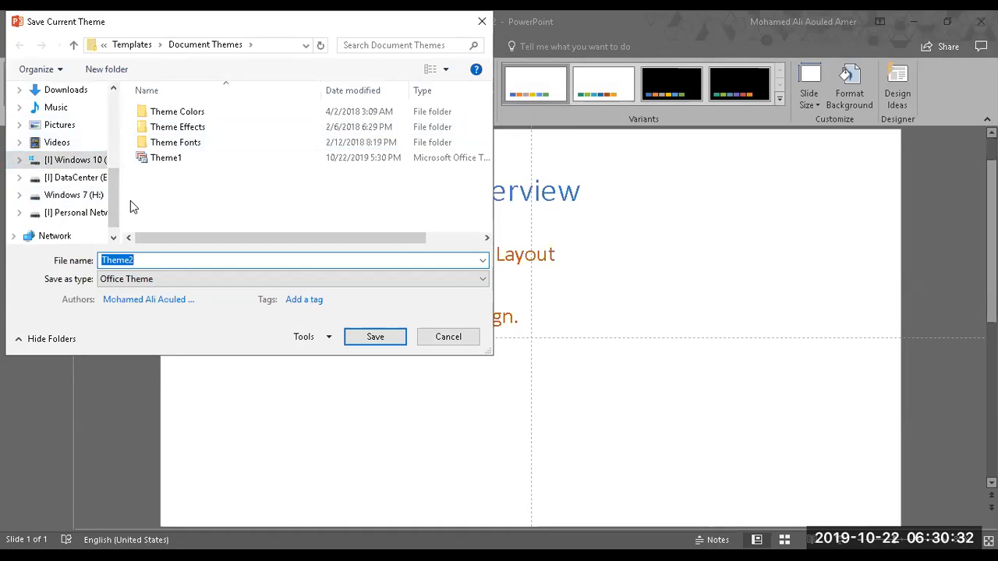
pyautogui.scroll(2, 86, 176)
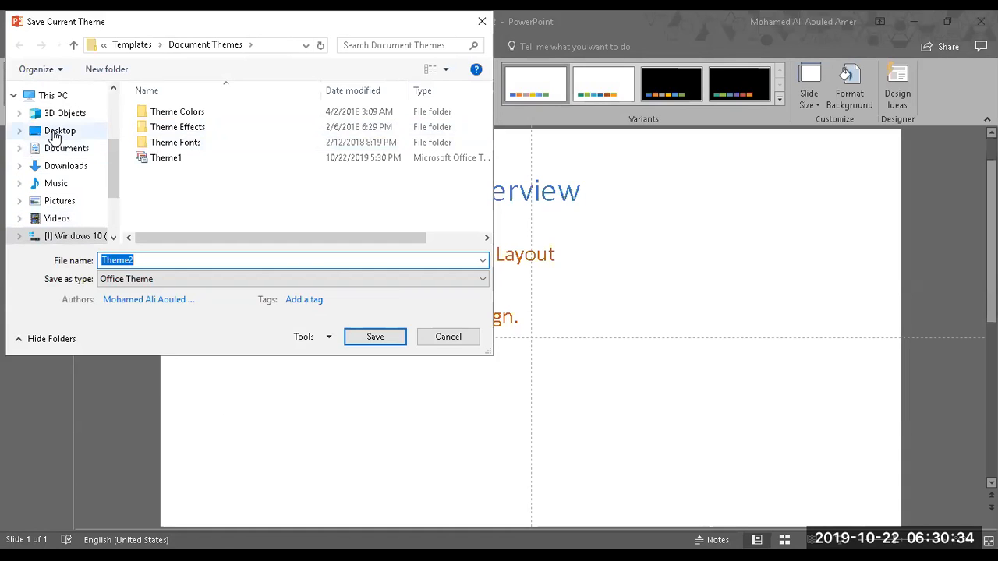
pyautogui.click(57, 132)
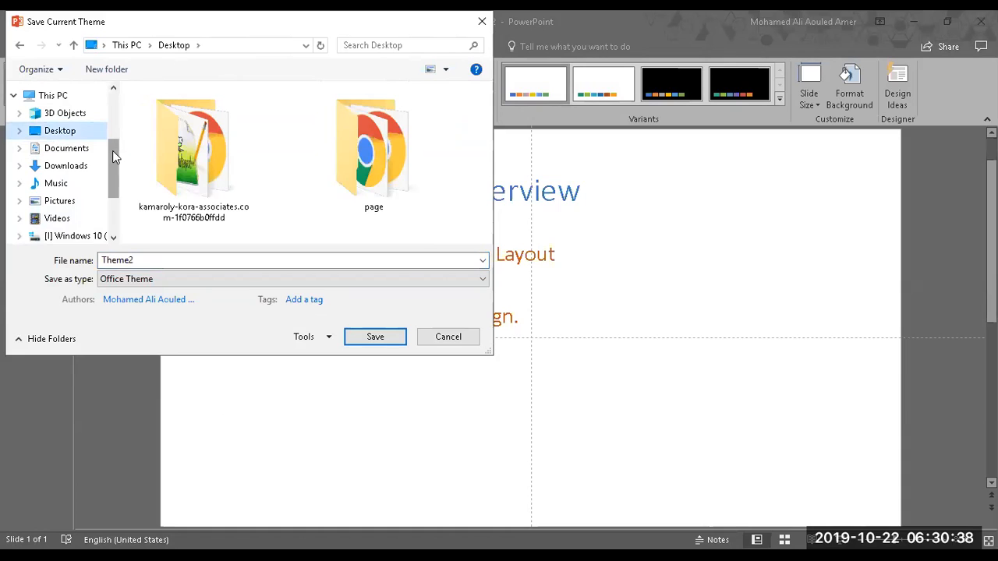
pyautogui.click(365, 335)
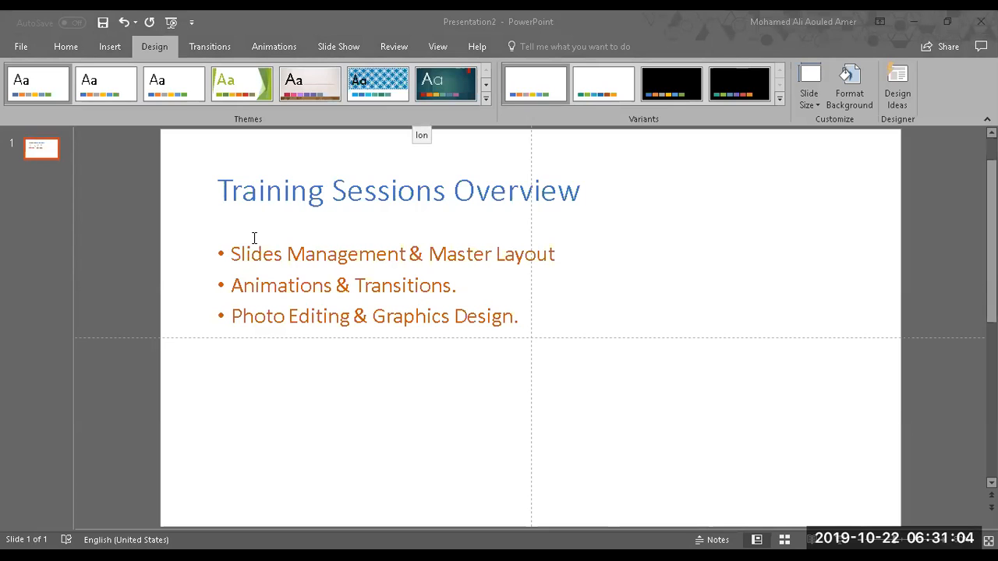
# Step: Examine the full gallery of Custom and Office presentation themes without applying any of them
pyautogui.click(486, 99)
pyautogui.moveTo(485, 148); pyautogui.dragTo(486, 156)
pyautogui.scroll(-4, 254, 238)
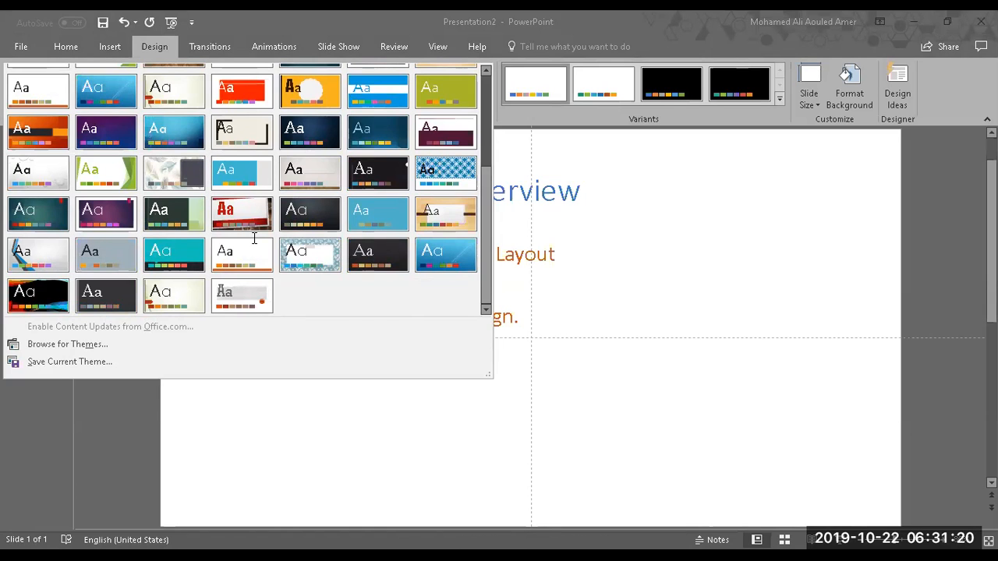
pyautogui.scroll(5, 253, 239)
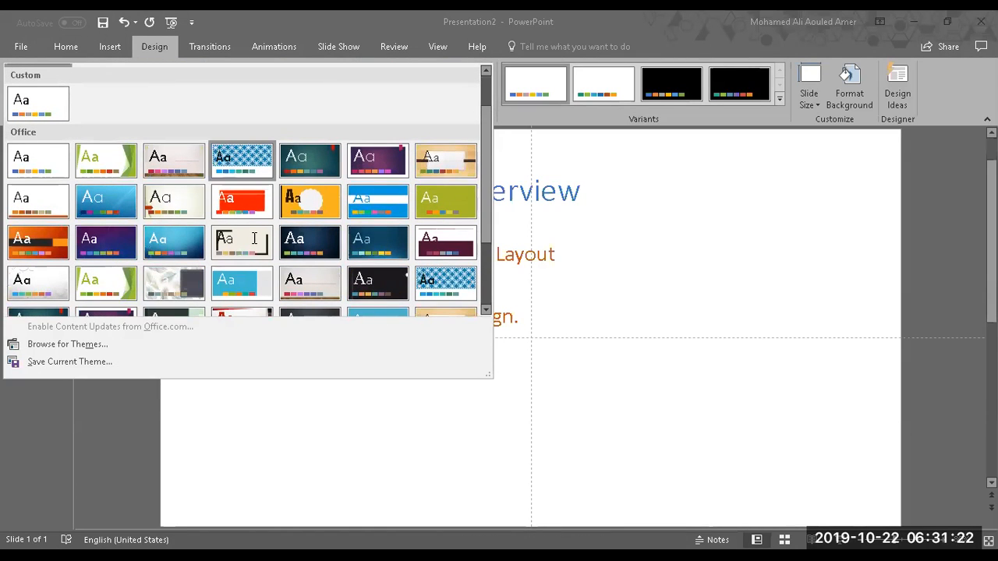
pyautogui.press('Escape')
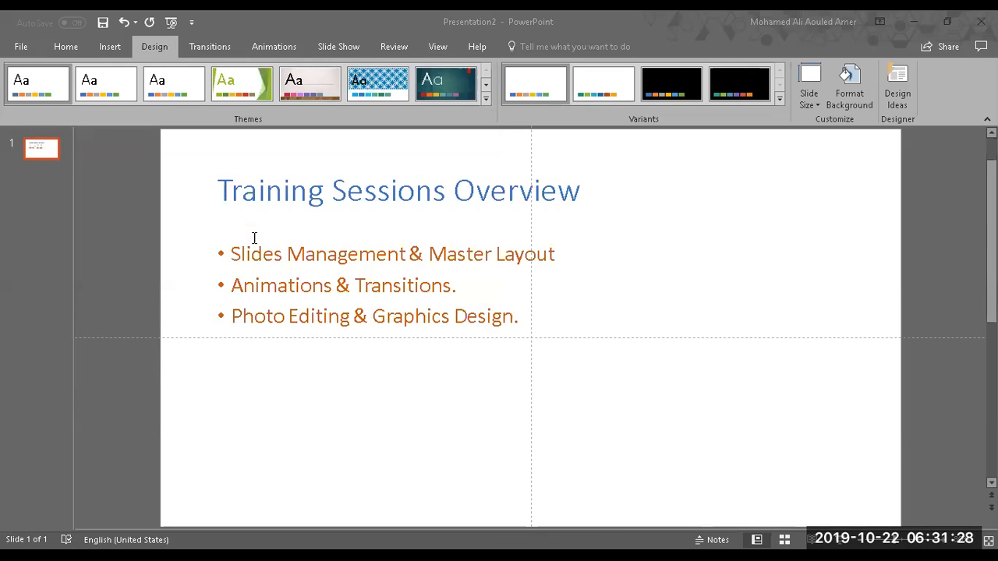
pyautogui.click(486, 99)
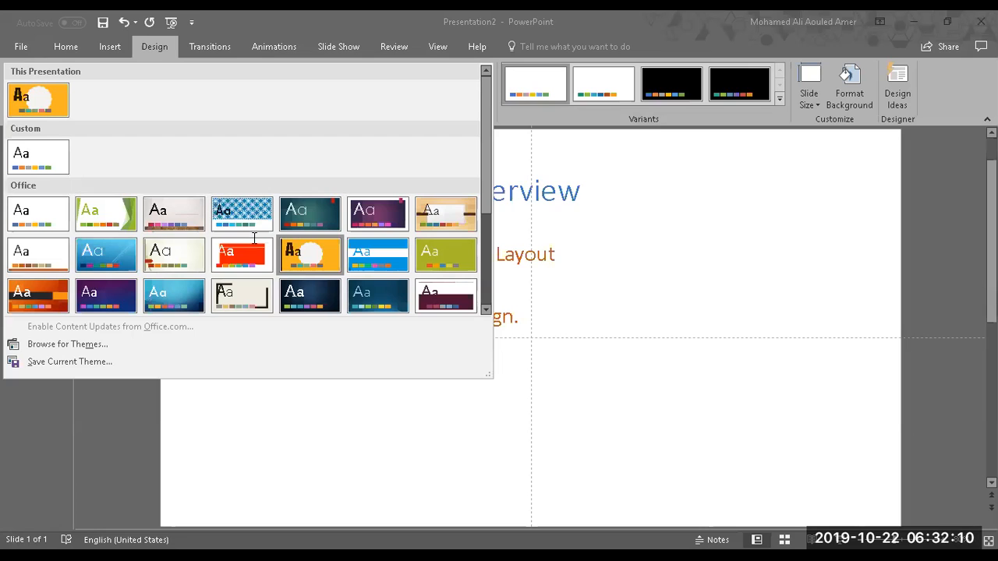
pyautogui.scroll(-5, 254, 238)
pyautogui.scroll(1, 254, 237)
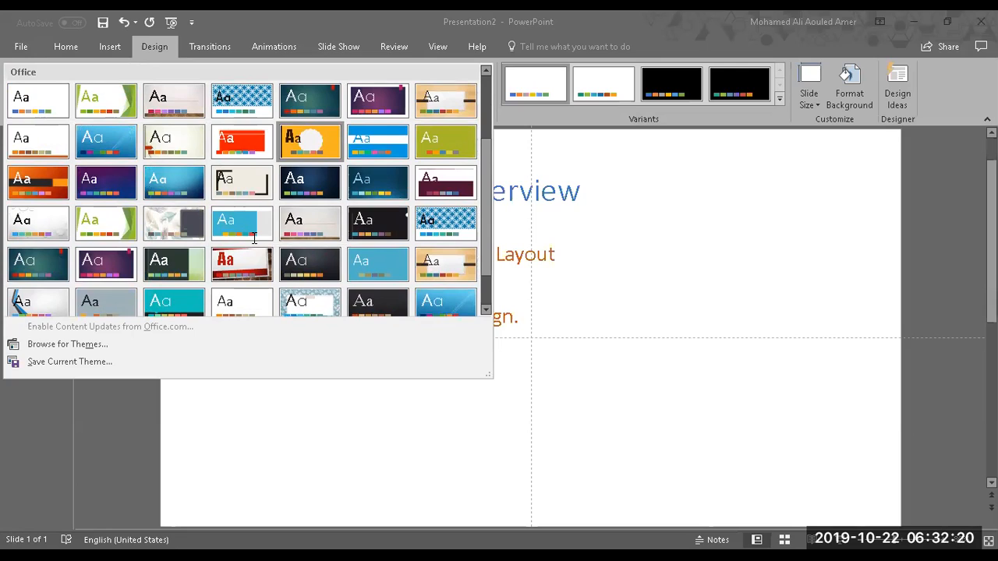
pyautogui.press('Escape')
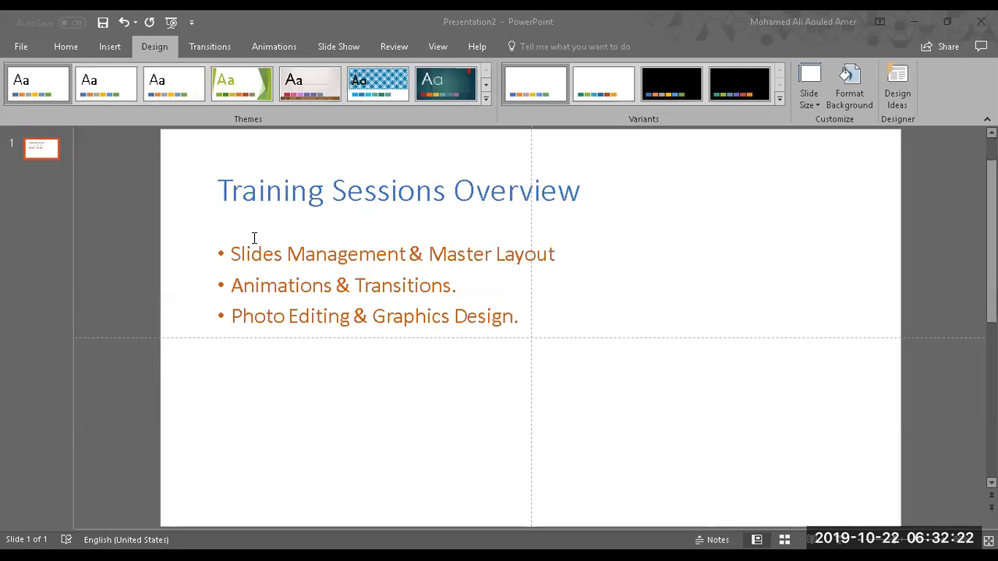
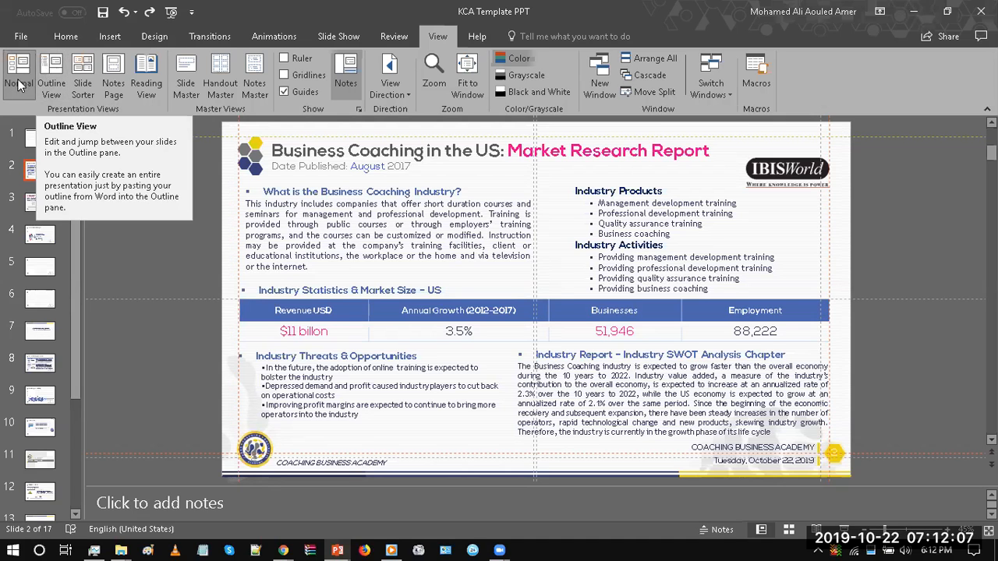
# Step: View the presentation in Slide Sorter and Outline View, read through the slide outline, and return to Normal view
pyautogui.click(83, 88)
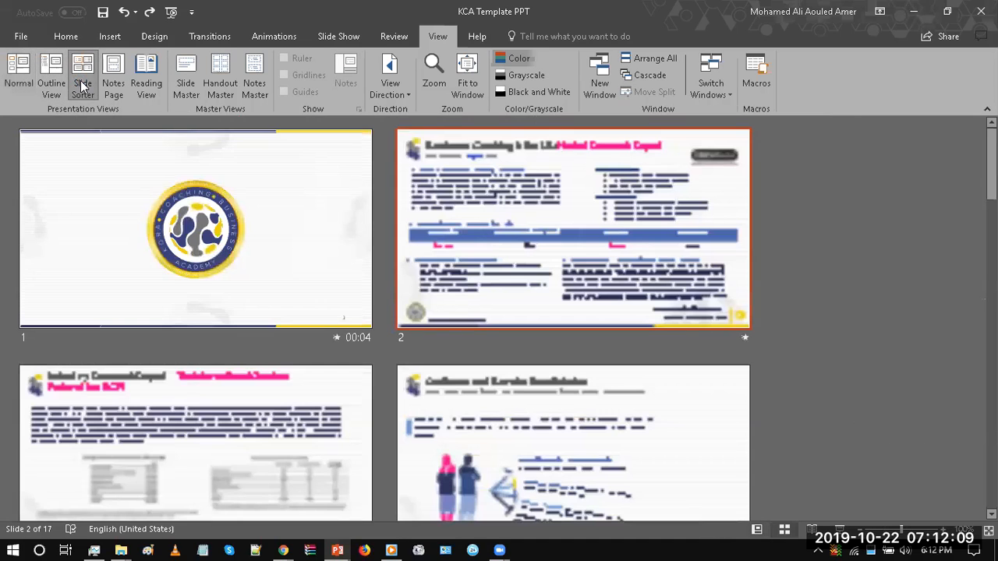
pyautogui.click(58, 75)
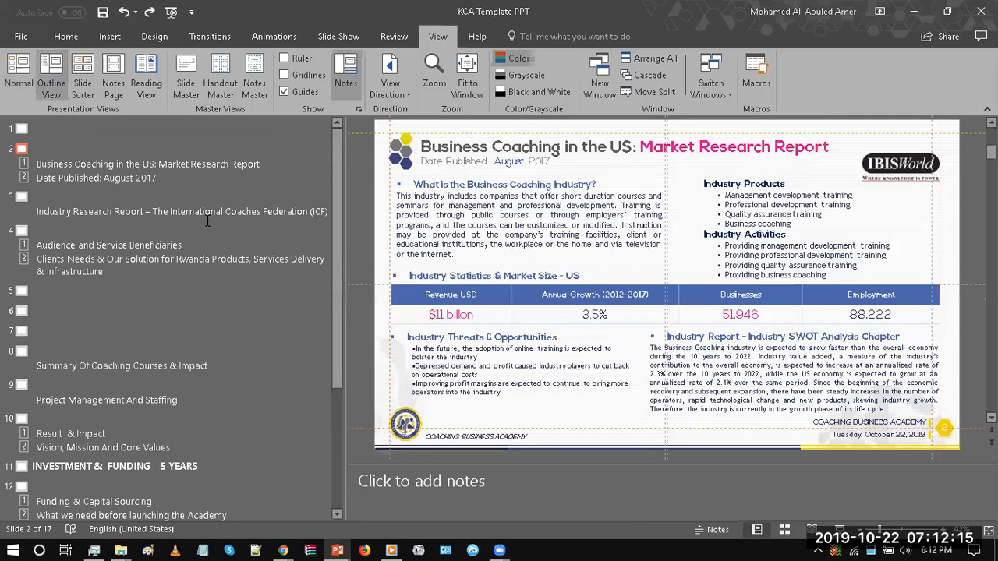
pyautogui.scroll(-5, 333, 320)
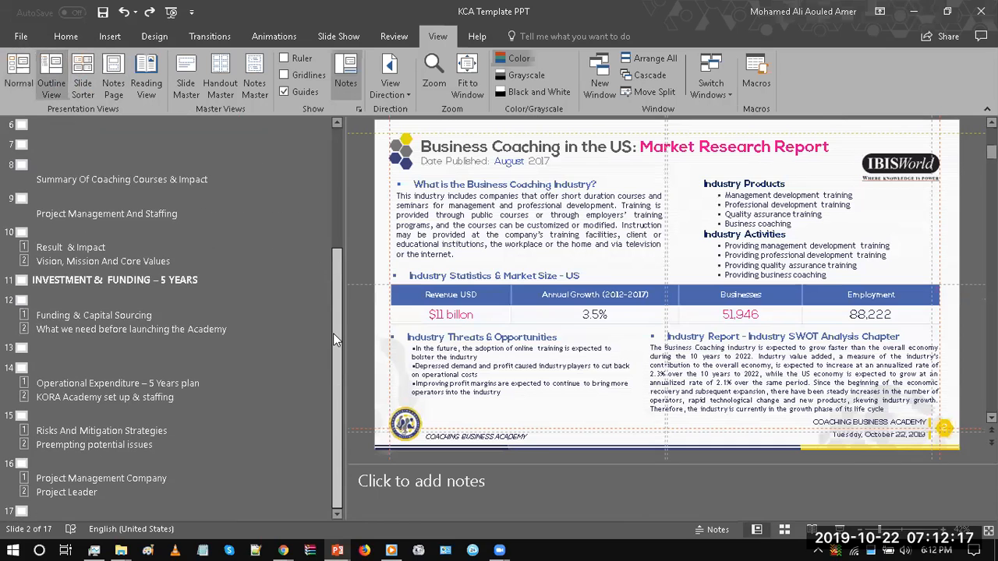
pyautogui.scroll(5, 333, 238)
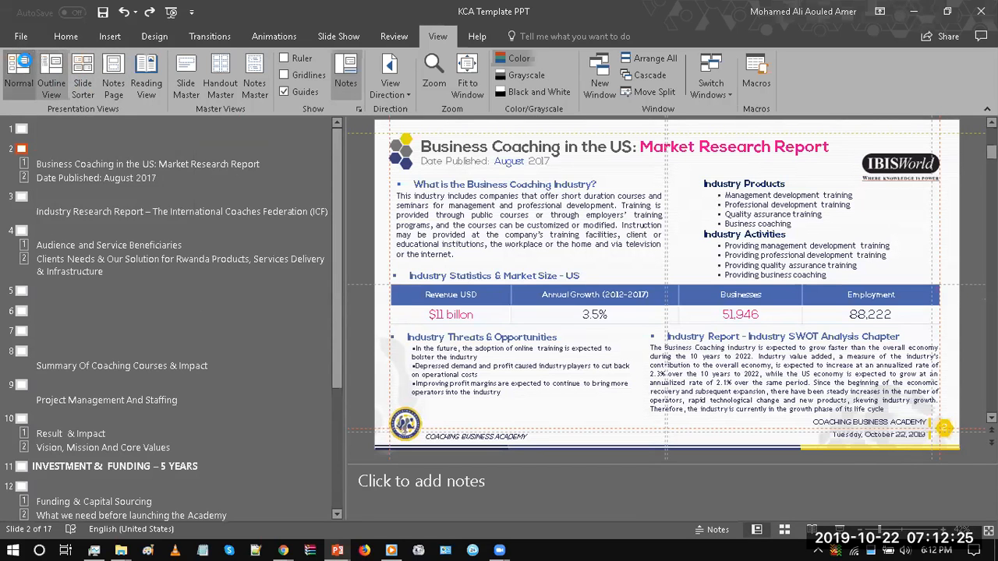
pyautogui.click(19, 70)
pyautogui.moveTo(79, 162); pyautogui.dragTo(86, 129)
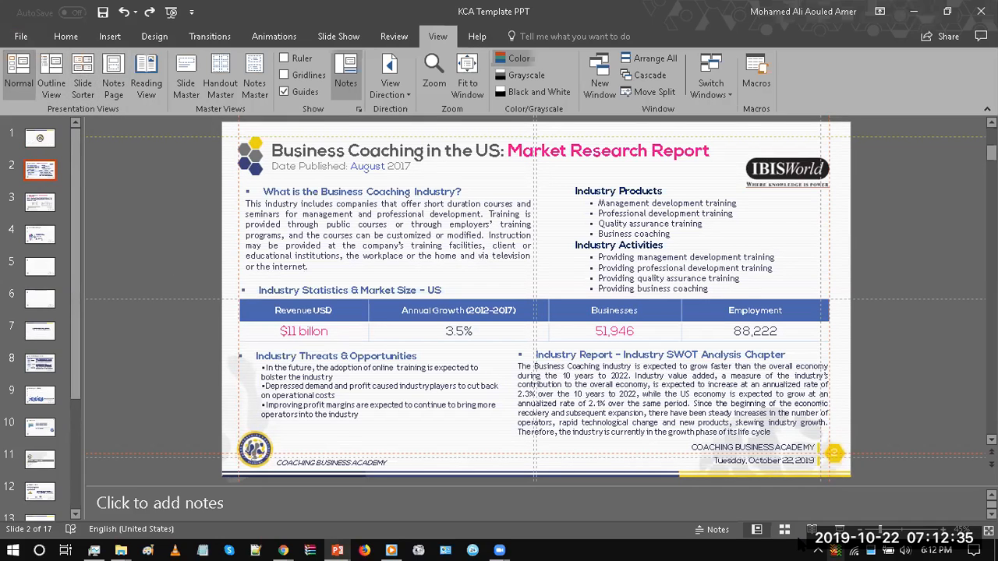
# Step: Browse the slides in Slide Sorter, preview slide 2 in Reading View, and return to Normal view
pyautogui.click(836, 551)
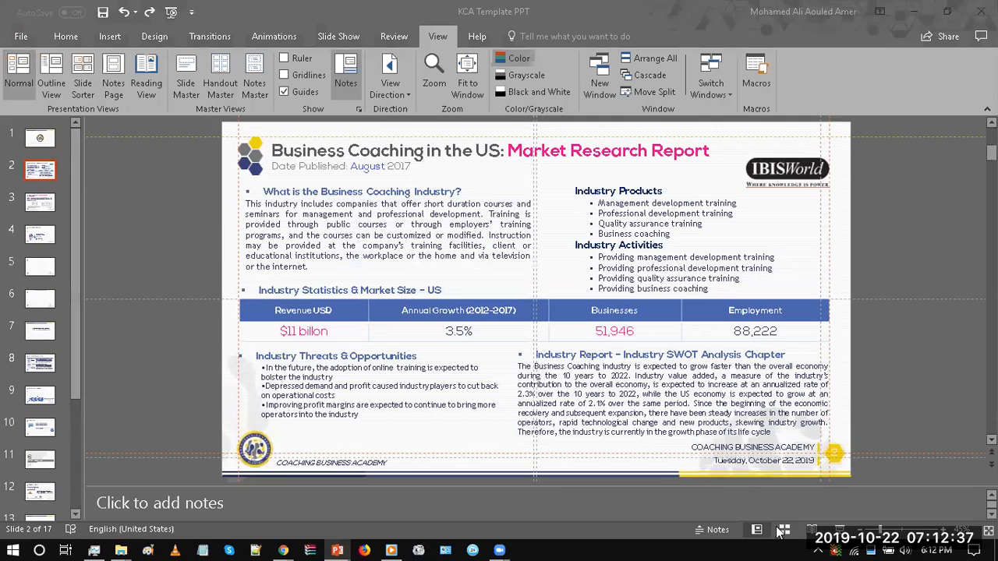
pyautogui.click(843, 535)
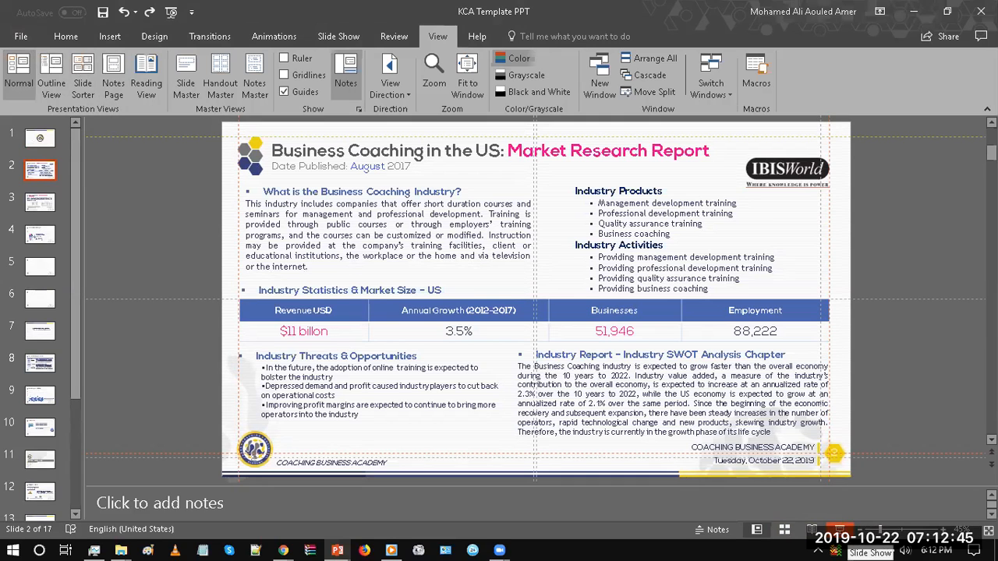
pyautogui.click(786, 531)
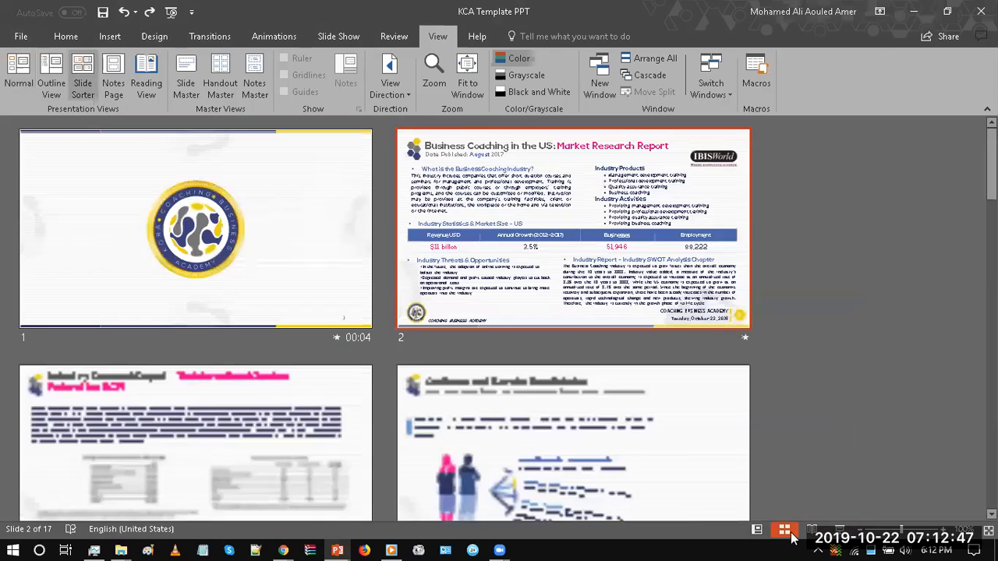
pyautogui.scroll(-3, 499, 312)
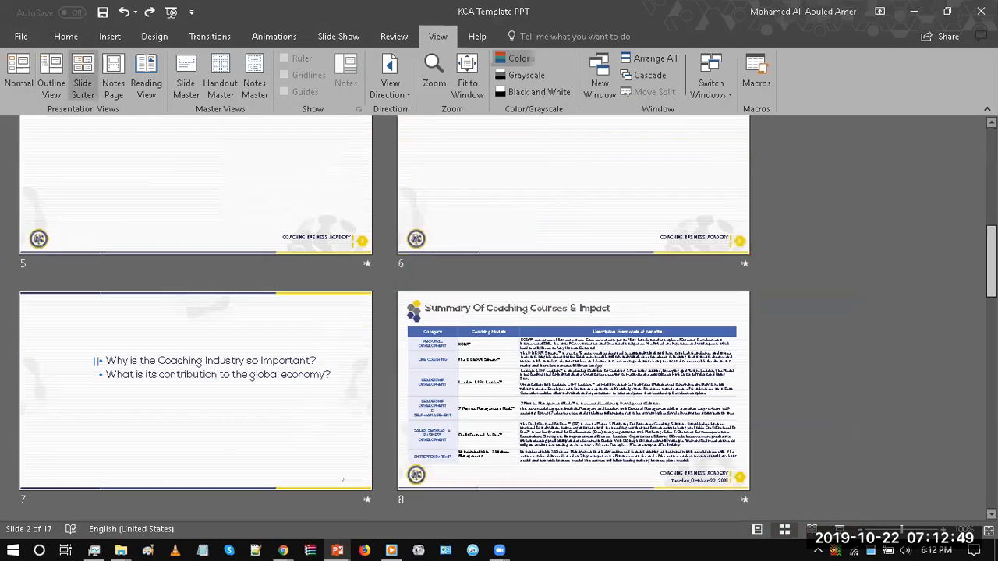
pyautogui.scroll(-6, 499, 312)
pyautogui.scroll(9, 927, 242)
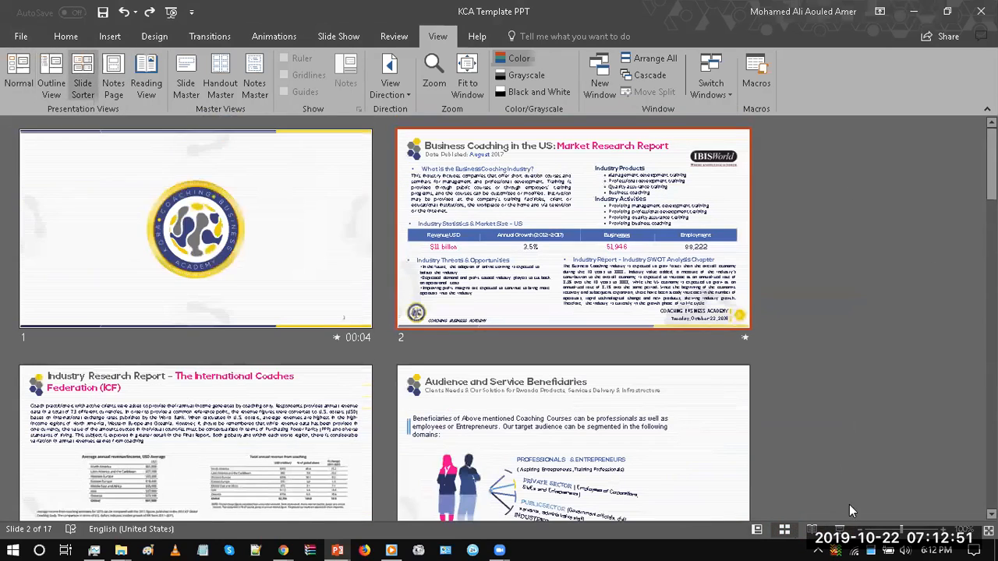
pyautogui.click(860, 531)
pyautogui.click(942, 530)
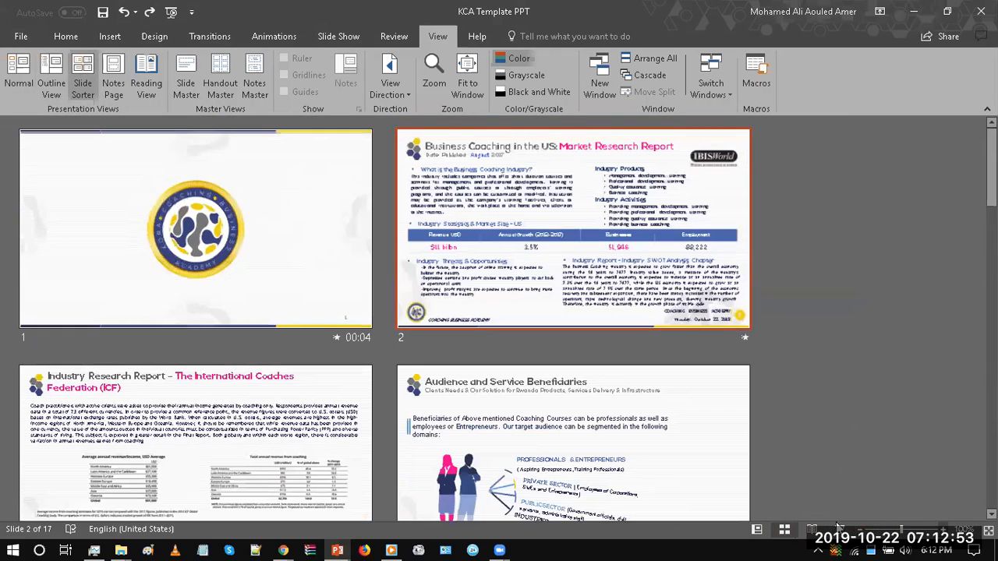
pyautogui.click(811, 530)
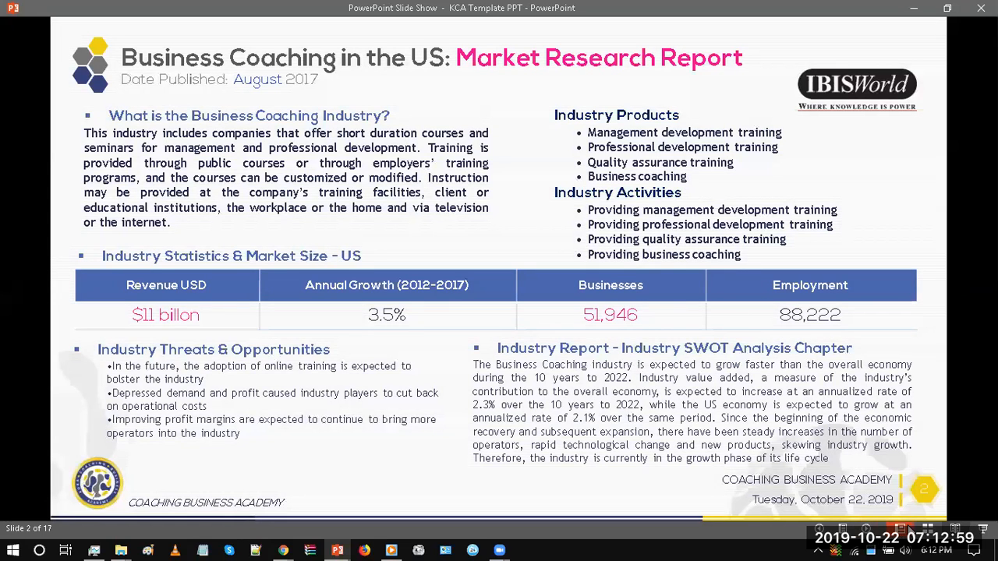
pyautogui.click(901, 531)
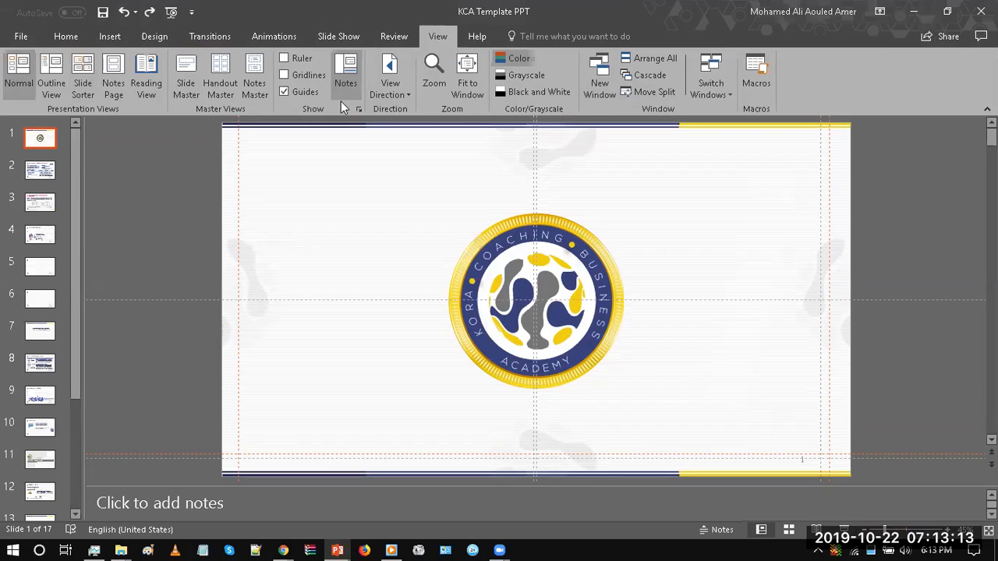
# Step: Open Slide Master view and examine which insert, transition, animation, review and view commands are available there
pyautogui.click(183, 92)
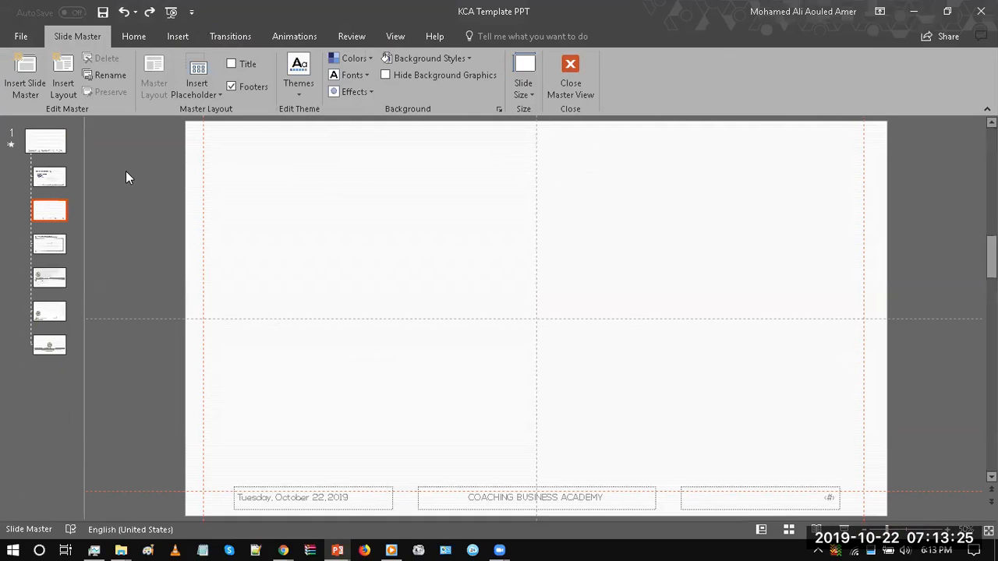
pyautogui.click(161, 41)
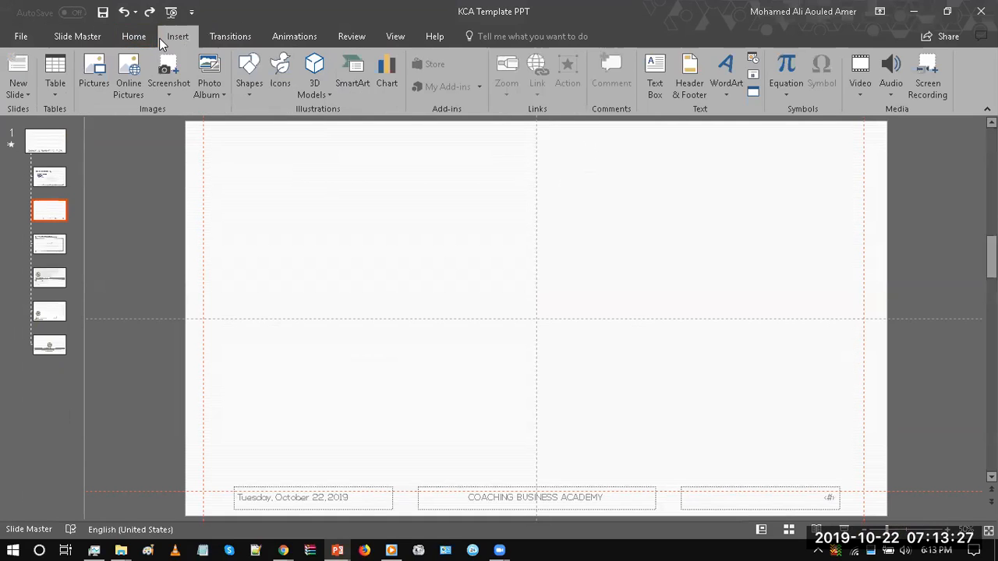
pyautogui.click(228, 37)
pyautogui.click(290, 36)
pyautogui.click(352, 36)
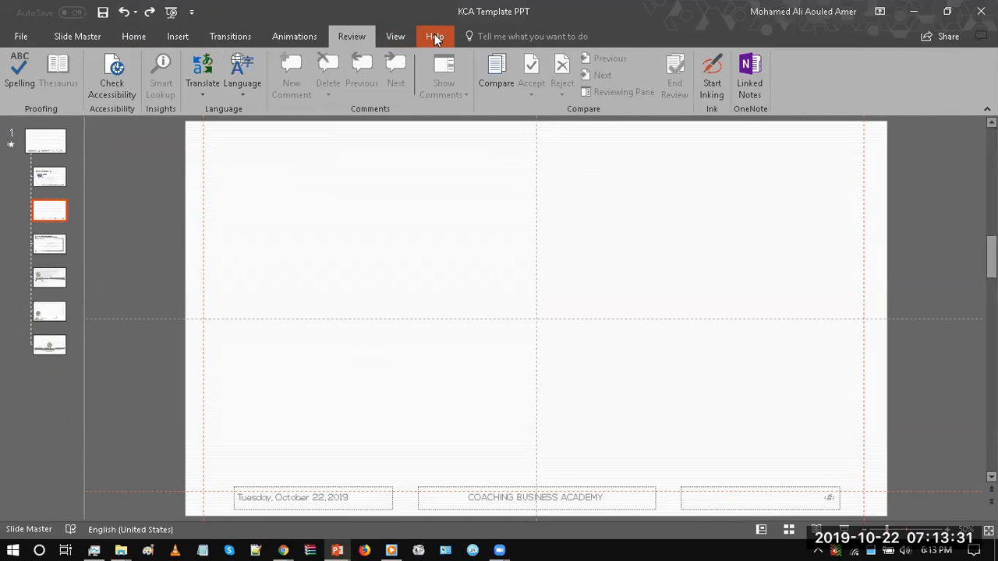
pyautogui.click(434, 37)
pyautogui.click(395, 35)
pyautogui.click(348, 31)
pyautogui.click(83, 38)
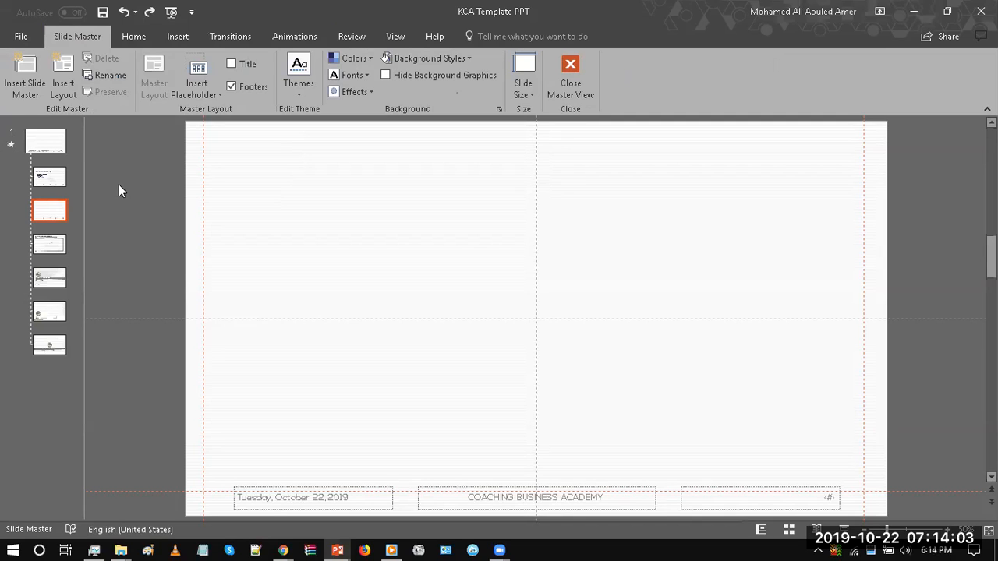
# Step: Select the top slide master, close Master View, and check which layouts are offered for a new slide
pyautogui.click(60, 134)
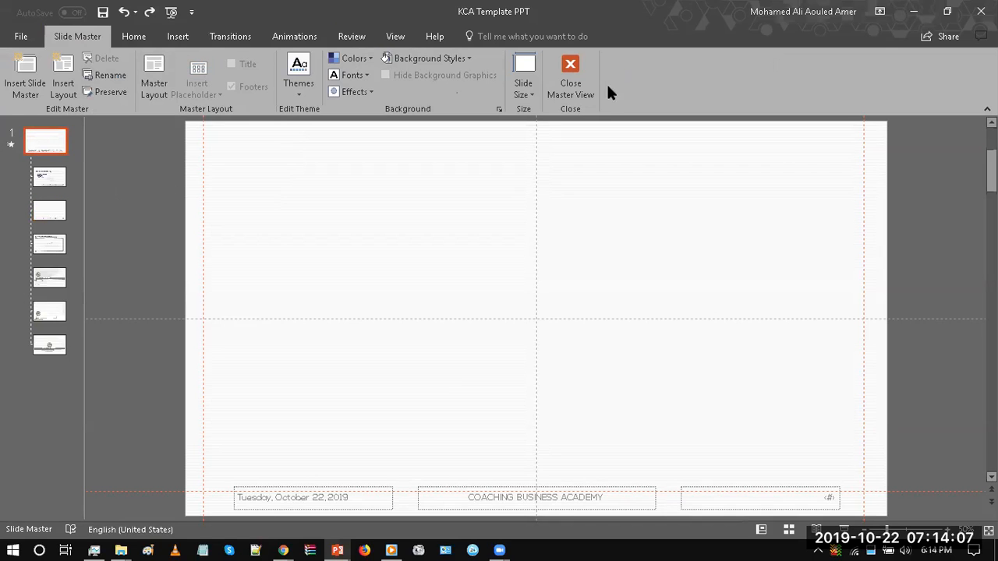
pyautogui.click(570, 72)
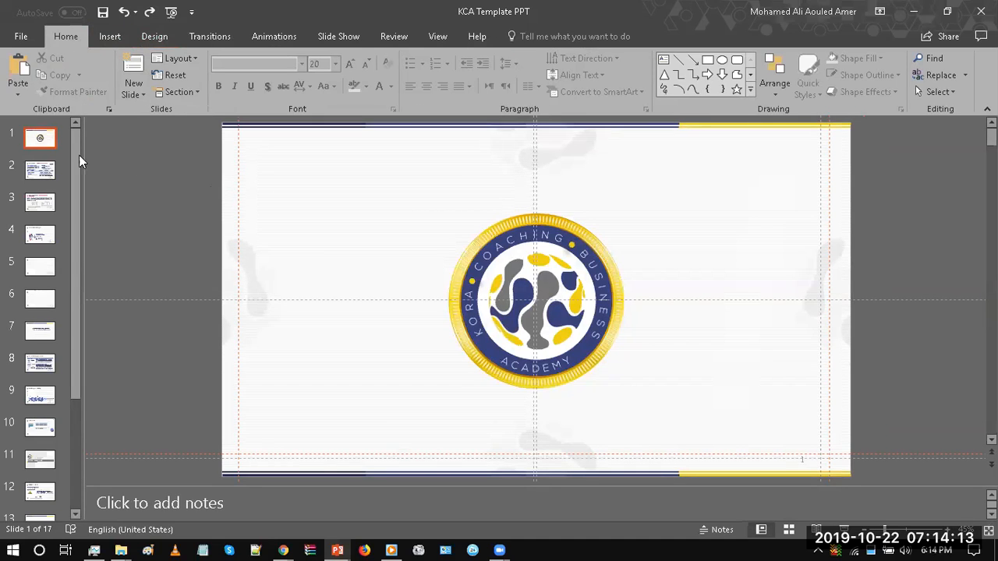
pyautogui.click(142, 95)
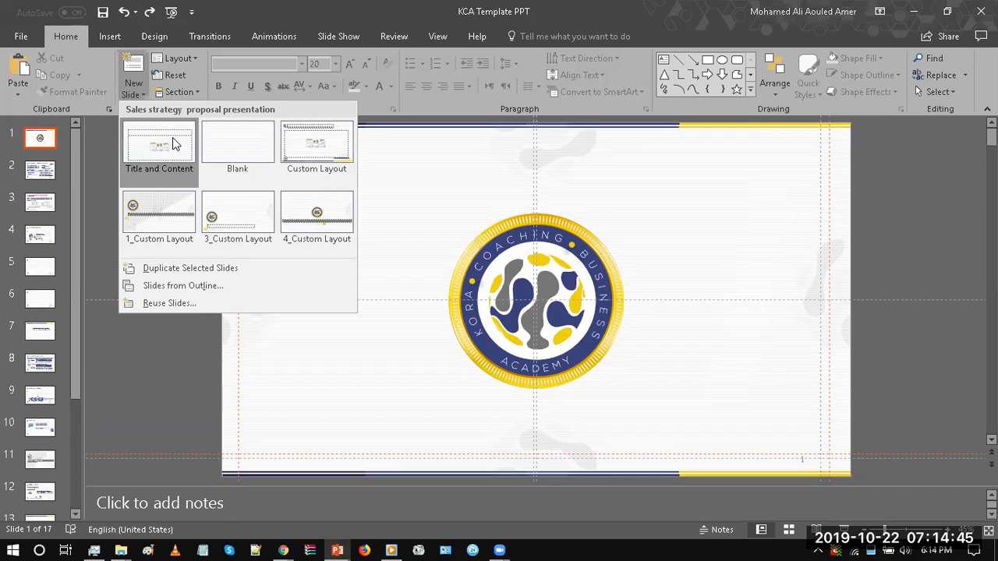
# Step: Reopen Slide Master view and insert a new layout directly after the Title and Content layout
pyautogui.click(446, 35)
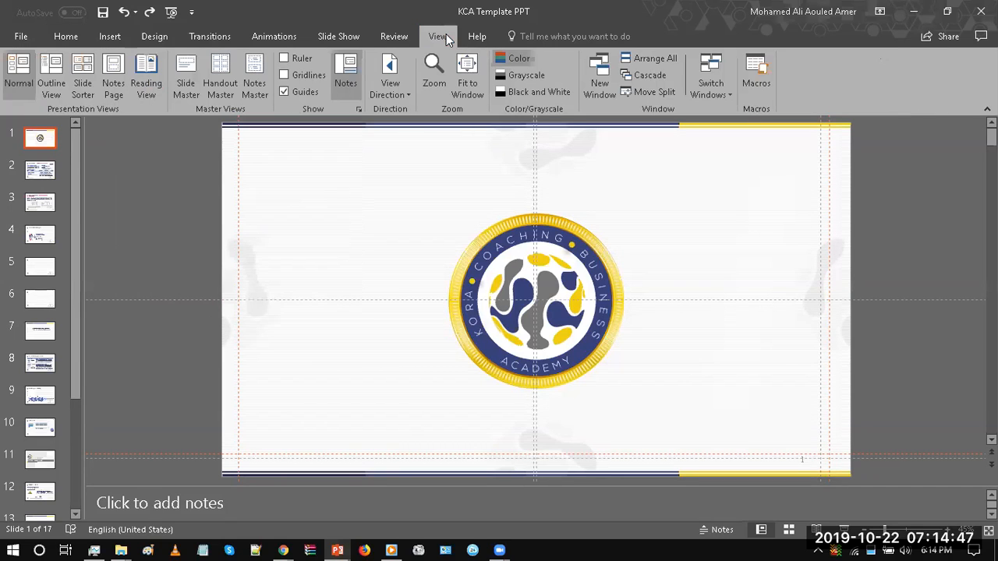
pyautogui.click(183, 86)
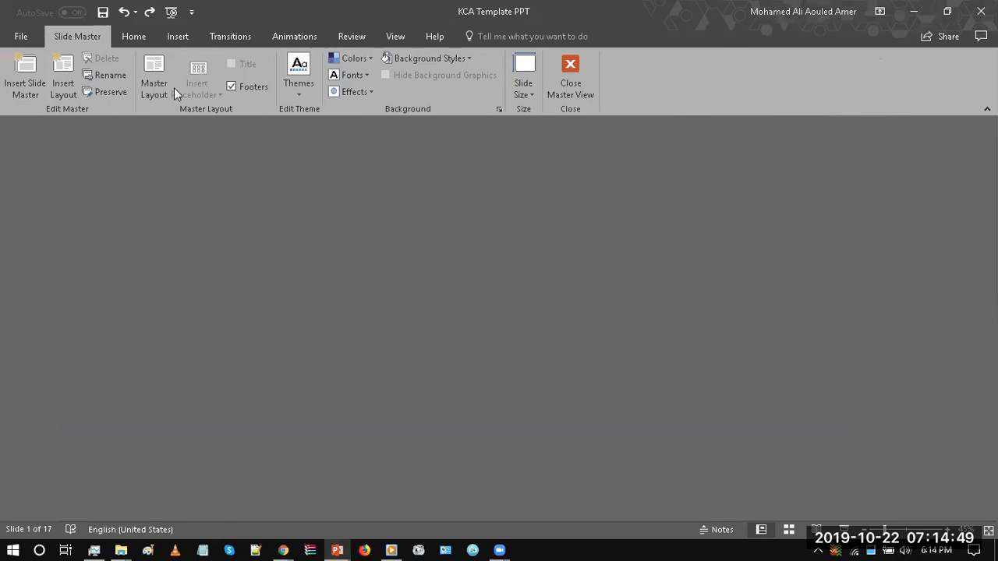
pyautogui.click(49, 177)
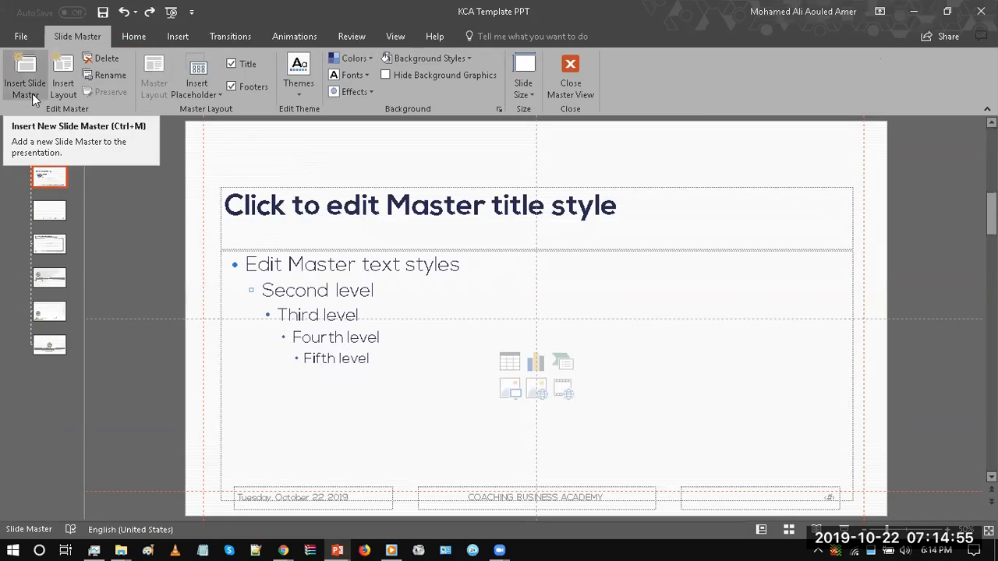
pyautogui.click(72, 92)
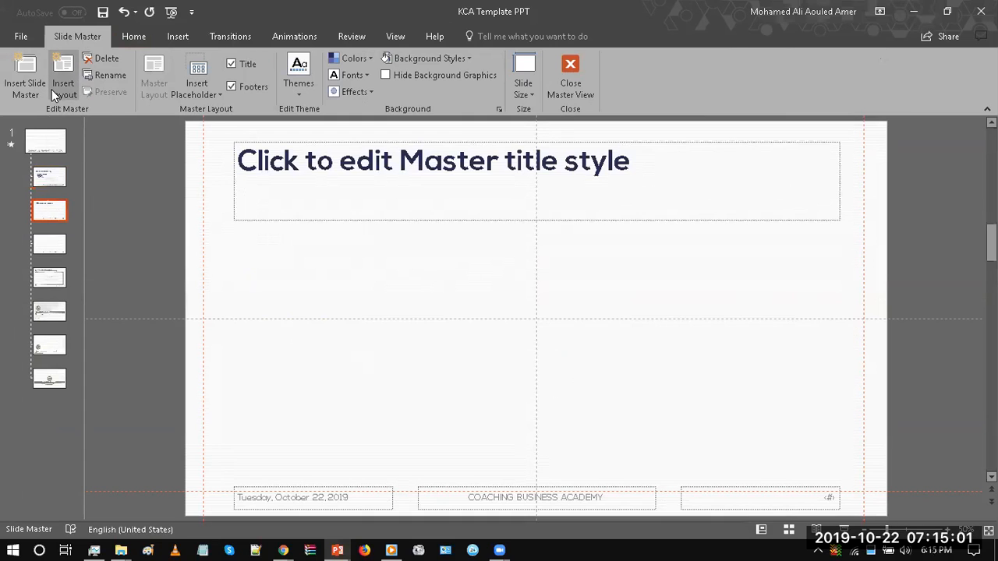
# Step: Set the new layout's title placeholder to font size 44 and shorten the placeholder to a single line's height
pyautogui.click(233, 201)
pyautogui.click(503, 166)
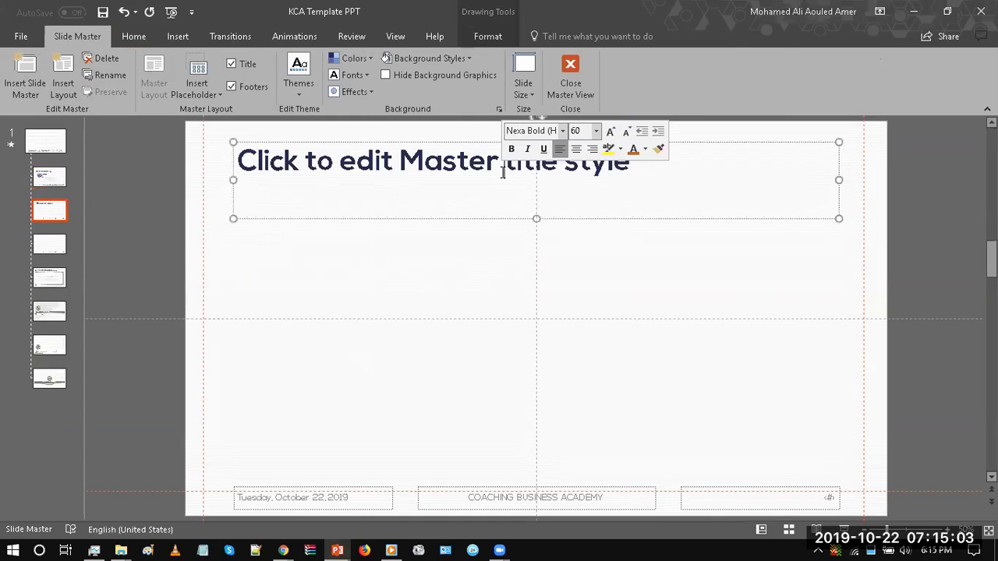
pyautogui.moveTo(537, 218); pyautogui.dragTo(536, 188)
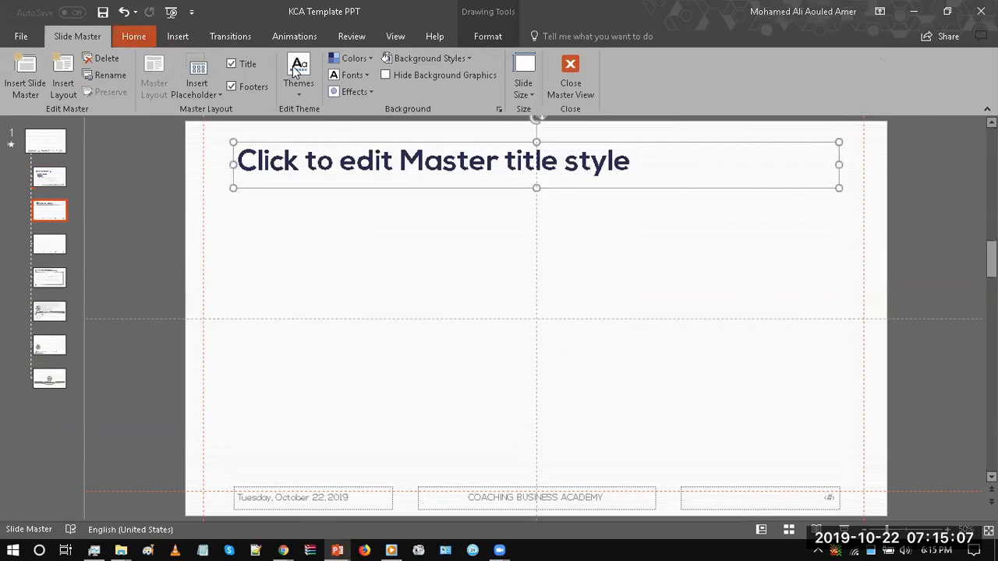
pyautogui.click(133, 37)
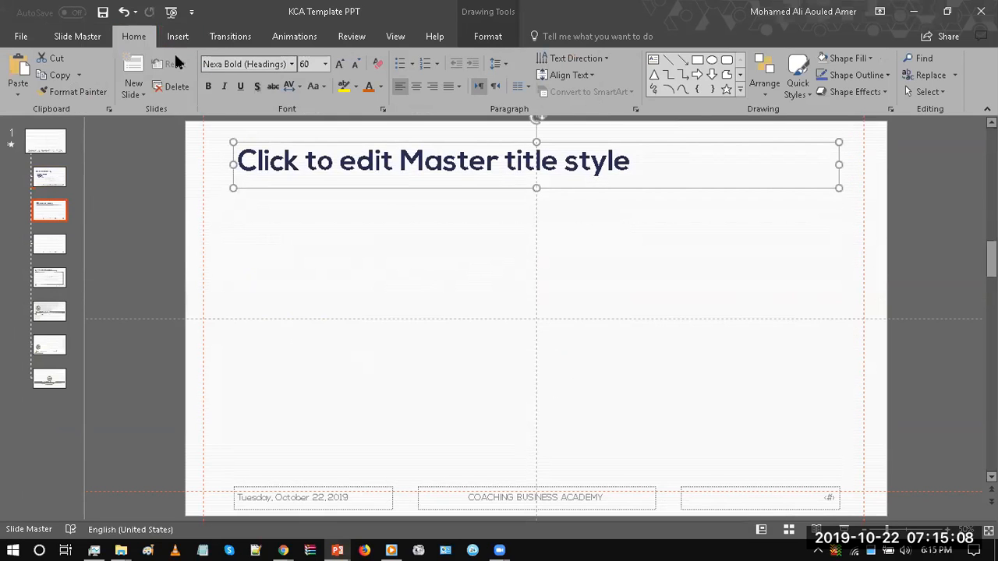
pyautogui.click(358, 66)
pyautogui.click(358, 65)
pyautogui.click(358, 66)
pyautogui.moveTo(536, 185); pyautogui.dragTo(535, 171)
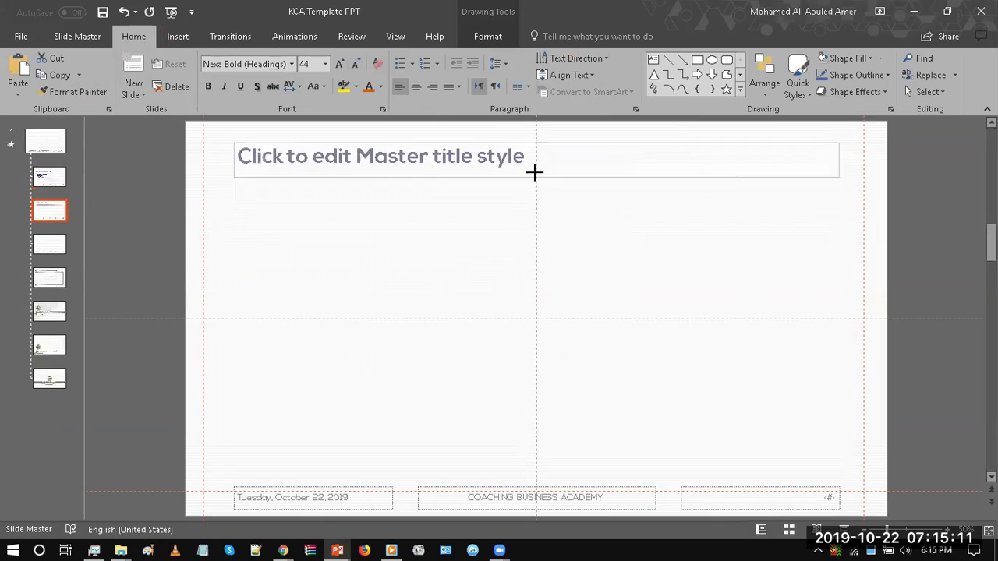
pyautogui.click(434, 193)
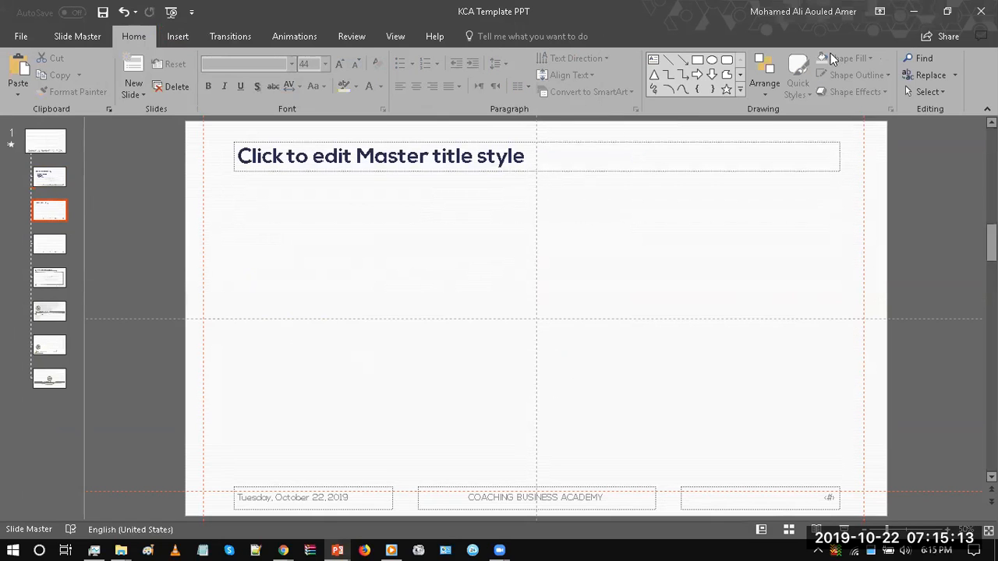
# Step: Add a text box reading "dsgsd" and a small blue rectangle beside it below the new layout's title
pyautogui.click(654, 59)
pyautogui.click(336, 233)
pyautogui.write('dsgsd')
pyautogui.click(446, 257)
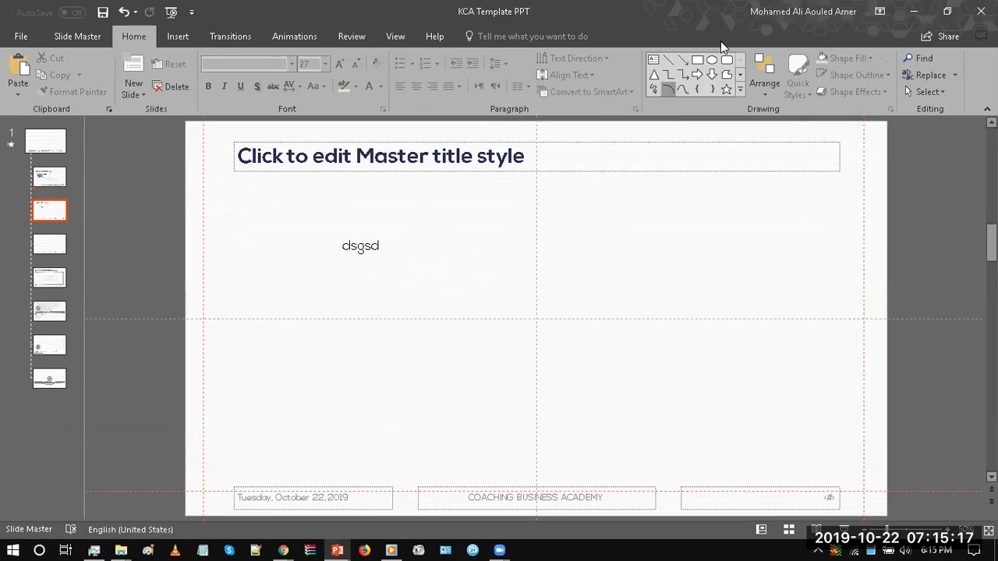
pyautogui.click(697, 59)
pyautogui.moveTo(463, 205); pyautogui.dragTo(537, 262)
pyautogui.click(630, 239)
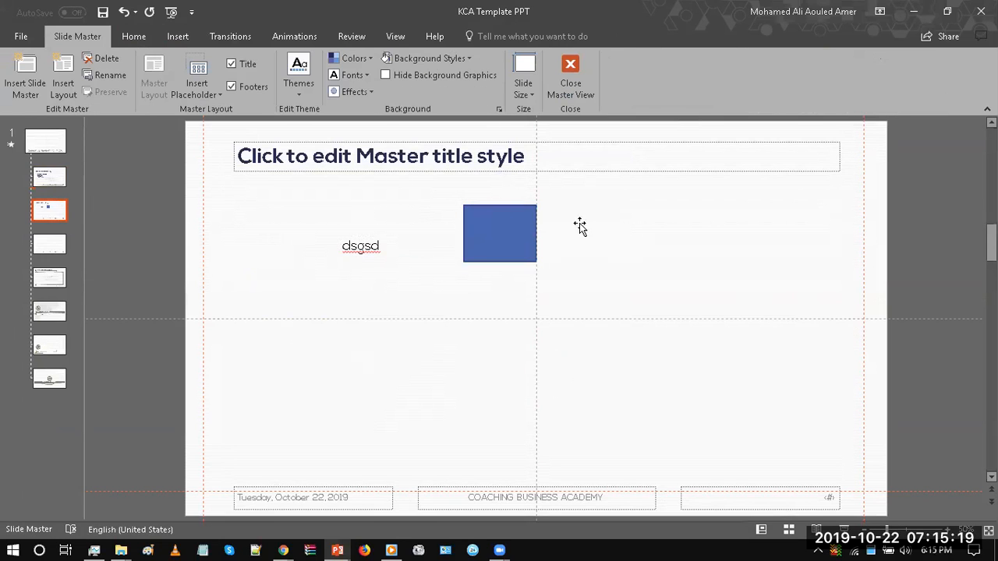
# Step: Clear the prompt text "Click to edit Master title style" from the new layout's title placeholder and check how the empty placeholder behaves
pyautogui.click(349, 155)
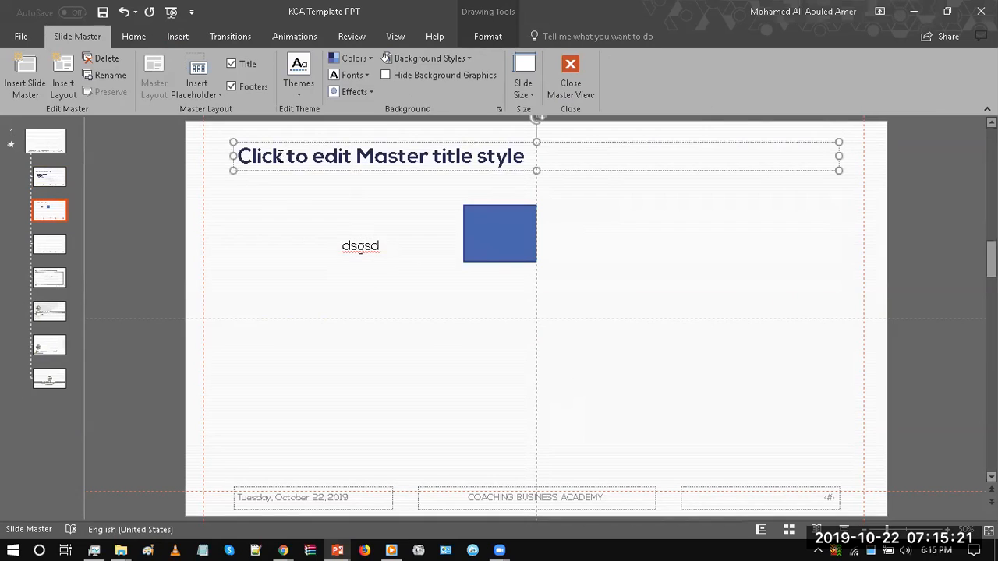
pyautogui.hotkey('ctrl', 'a')
pyautogui.press('Delete')
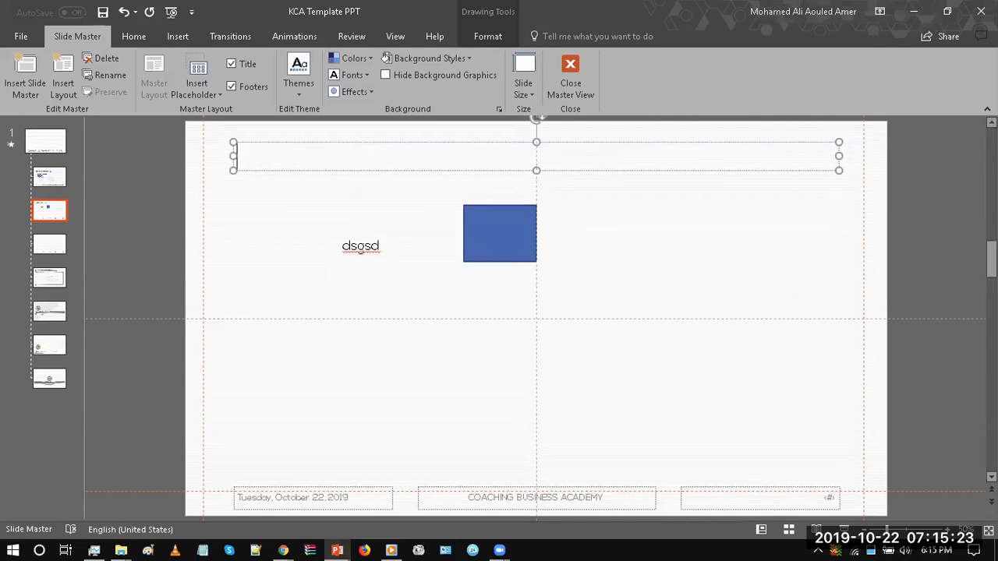
pyautogui.click(304, 188)
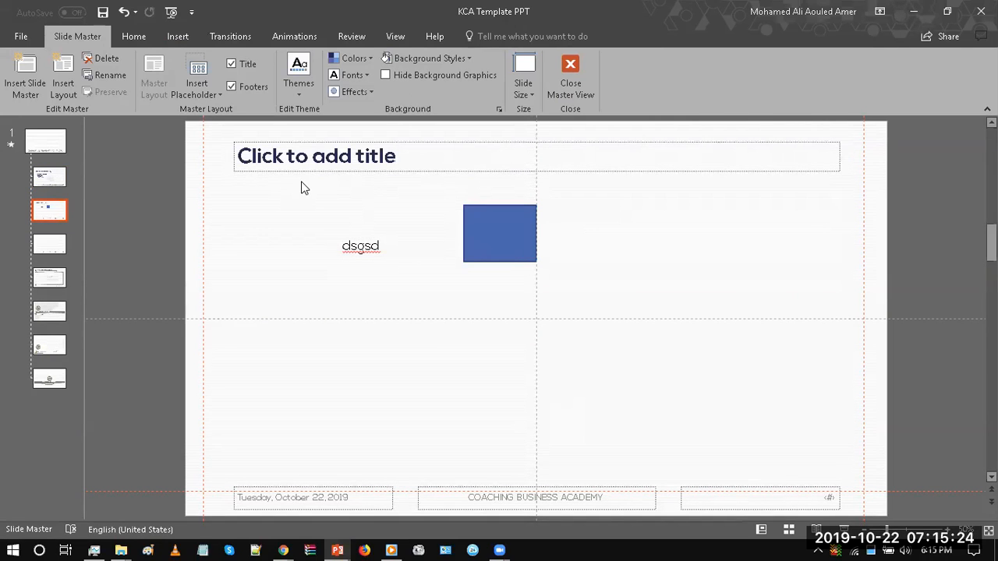
pyautogui.click(325, 144)
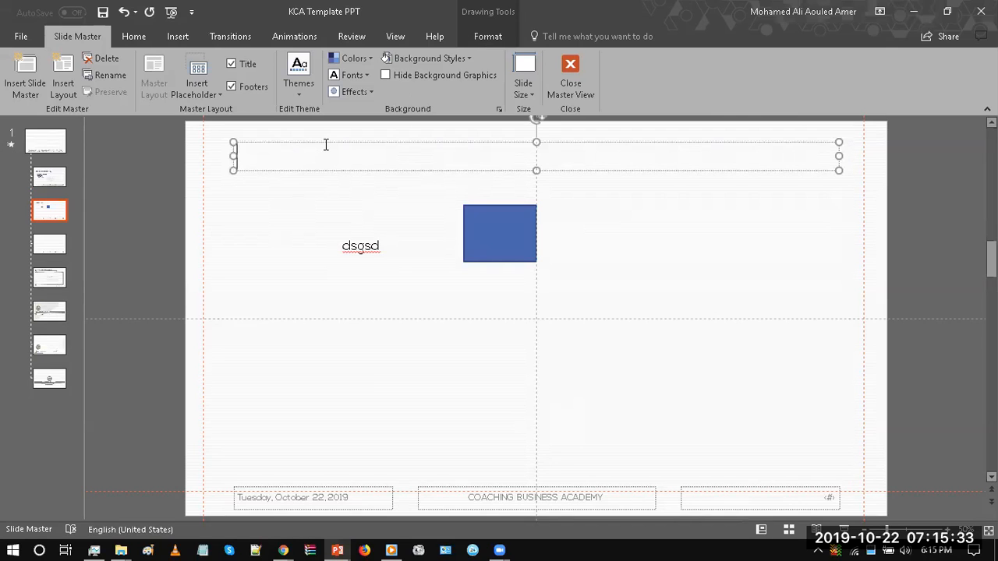
pyautogui.click(242, 254)
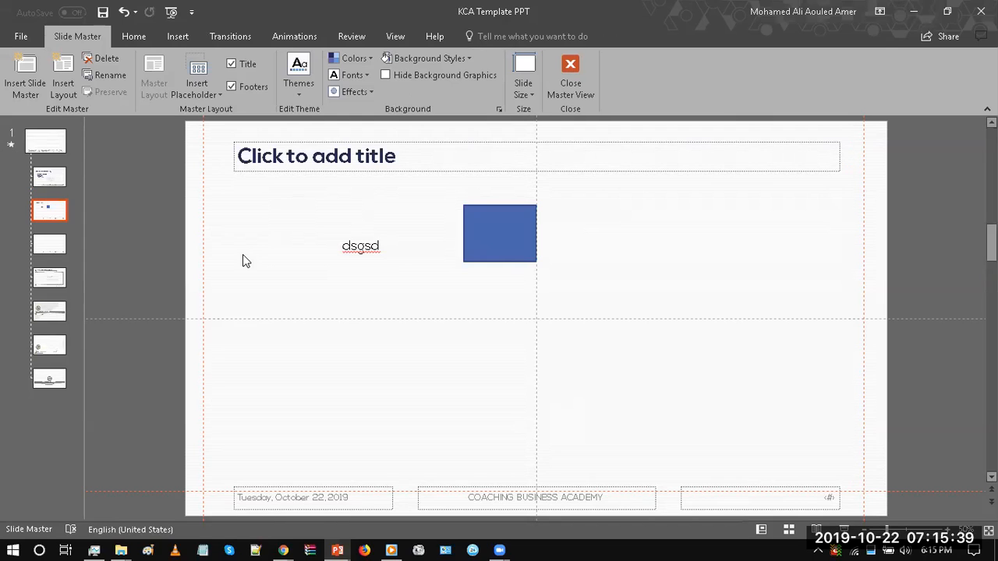
pyautogui.click(396, 156)
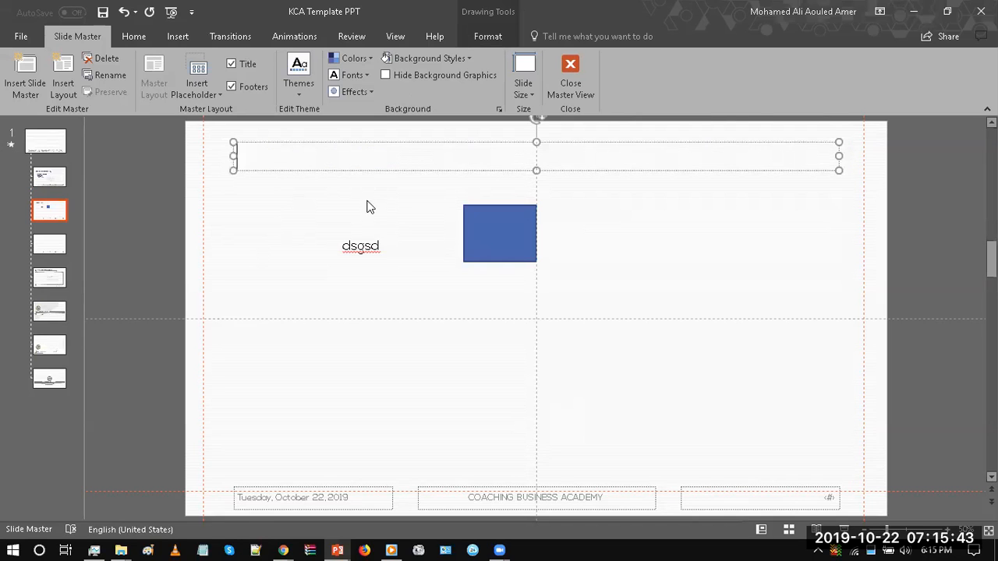
# Step: Replace the "dsgsd" text with "Solid text" and widen its text box so it fits on one line
pyautogui.click(365, 248)
pyautogui.doubleClick(365, 248)
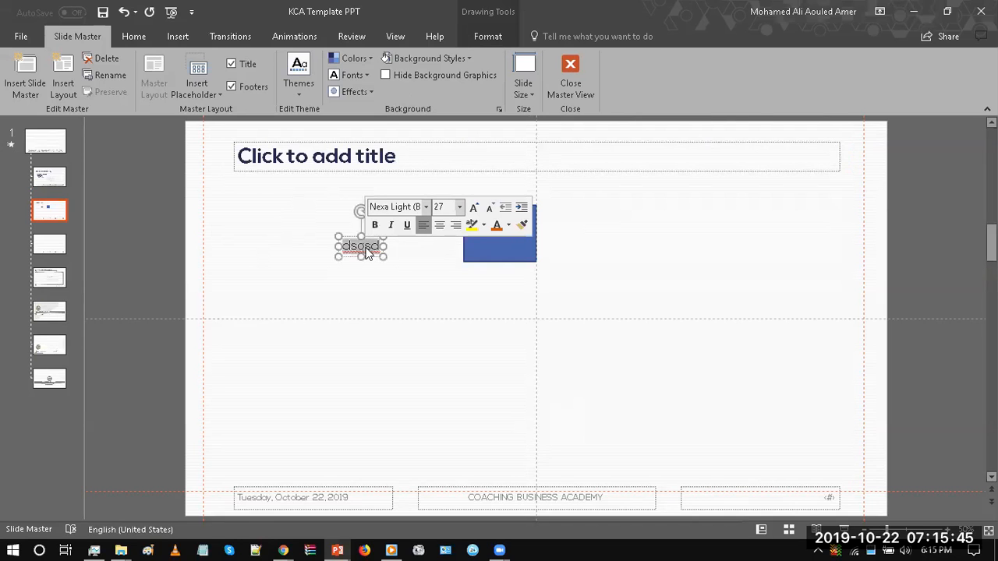
pyautogui.write('sdlid te')
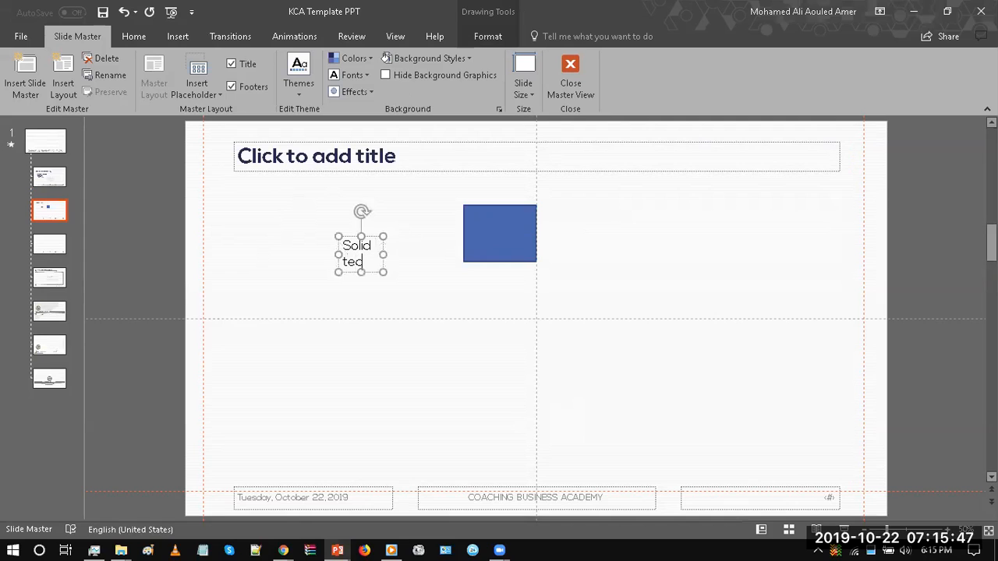
pyautogui.write('xt')
pyautogui.moveTo(383, 254); pyautogui.dragTo(409, 254)
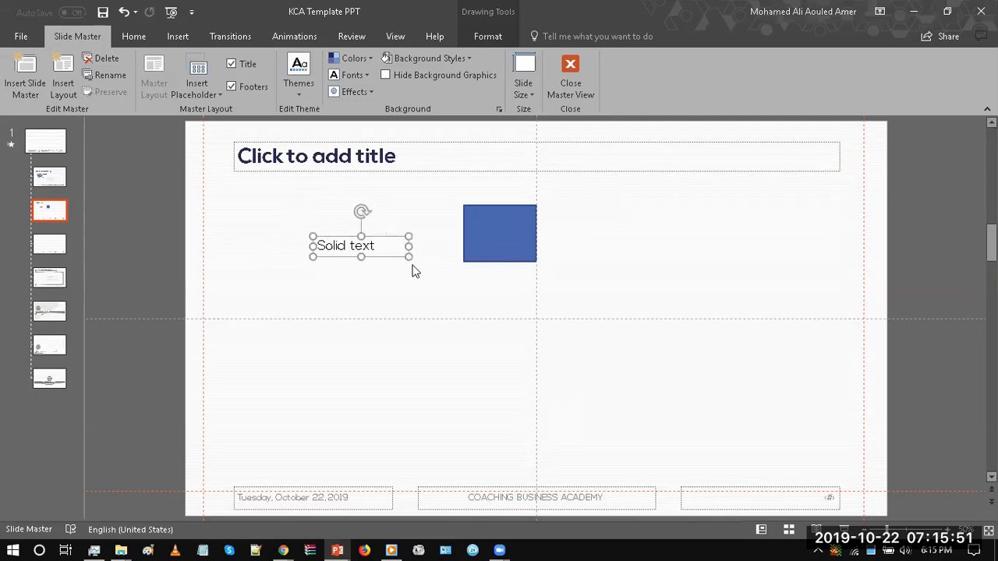
pyautogui.click(413, 277)
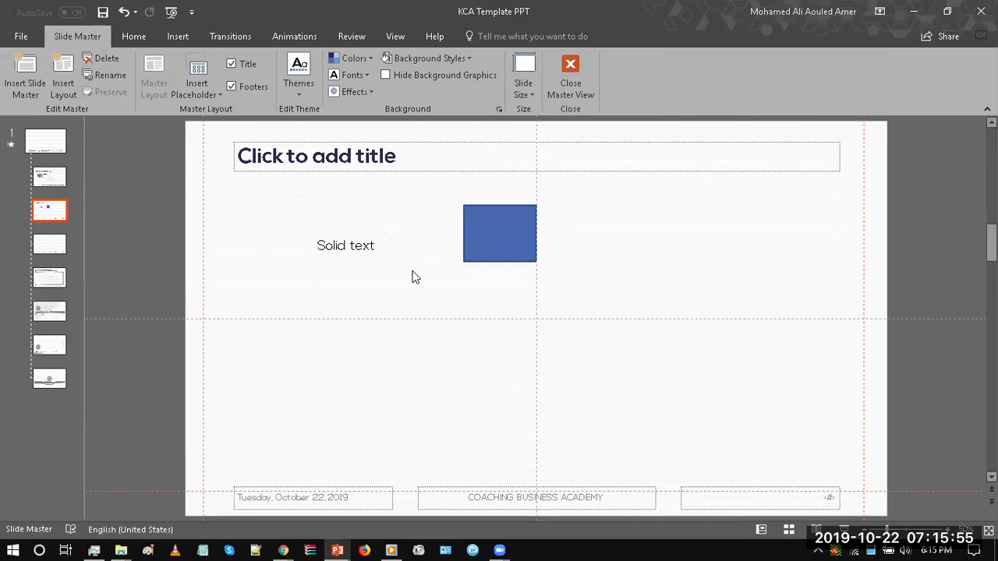
# Step: Move the blue rectangle to the layout's left side and place the "Solid text" box directly above it
pyautogui.moveTo(469, 244); pyautogui.dragTo(257, 333)
pyautogui.click(351, 252)
pyautogui.moveTo(351, 252); pyautogui.dragTo(283, 293)
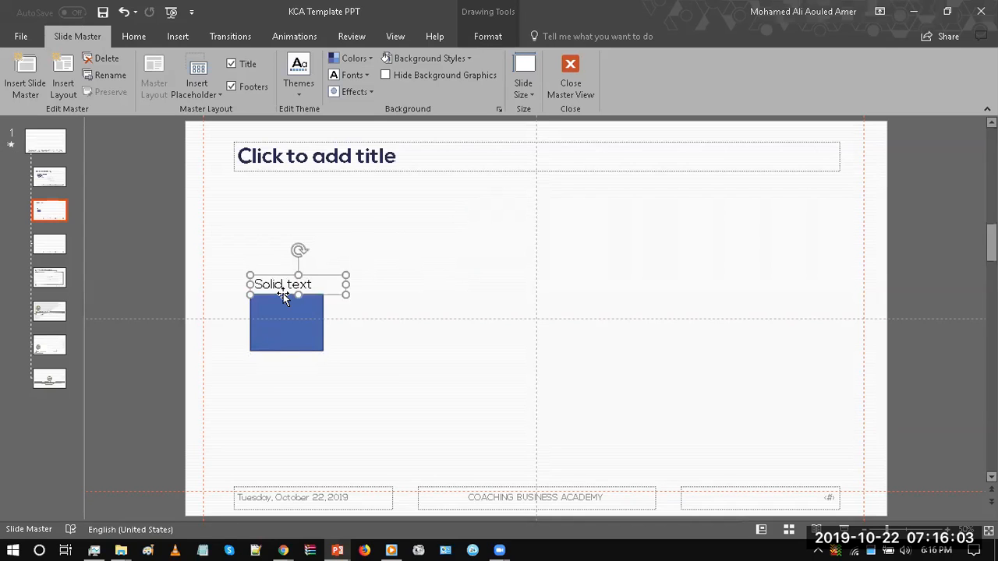
pyautogui.click(245, 214)
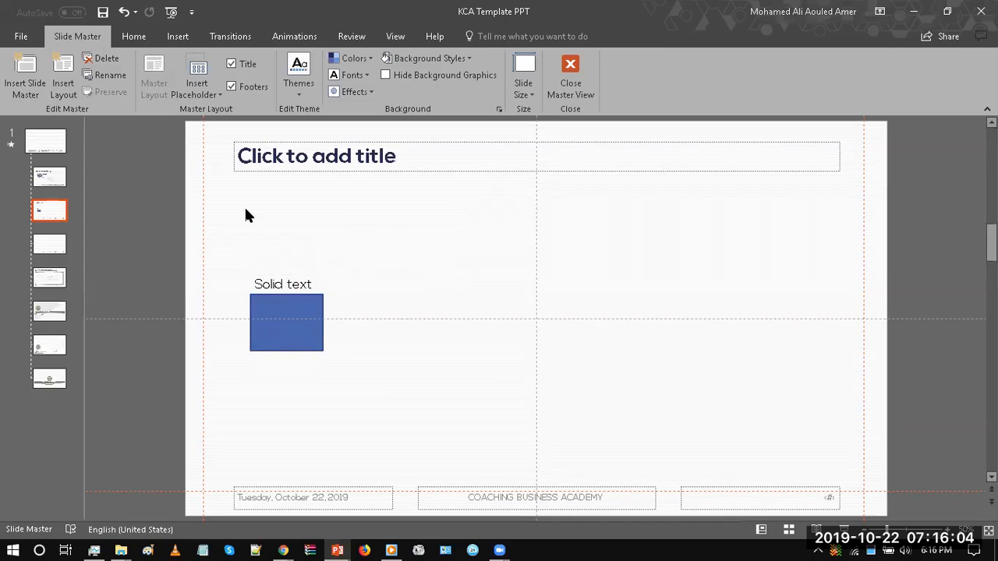
# Step: Insert a picture placeholder about 7.38" wide and 3.85" high and place it in the layout's lower right area
pyautogui.click(212, 93)
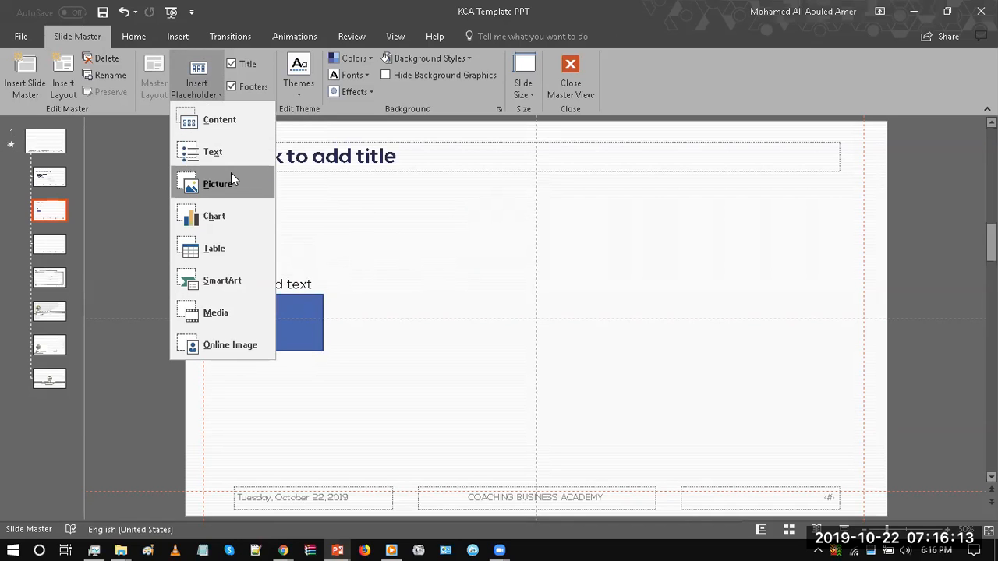
pyautogui.click(214, 192)
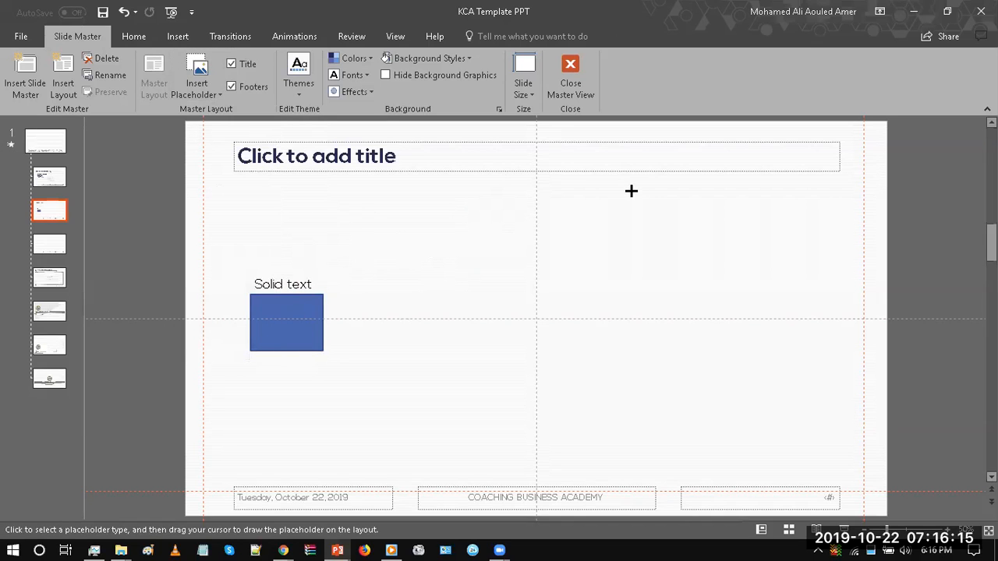
pyautogui.moveTo(546, 183)
pyautogui.mouseDown()
pyautogui.moveTo(773, 314)
pyautogui.moveTo(805, 319)
pyautogui.mouseUp()
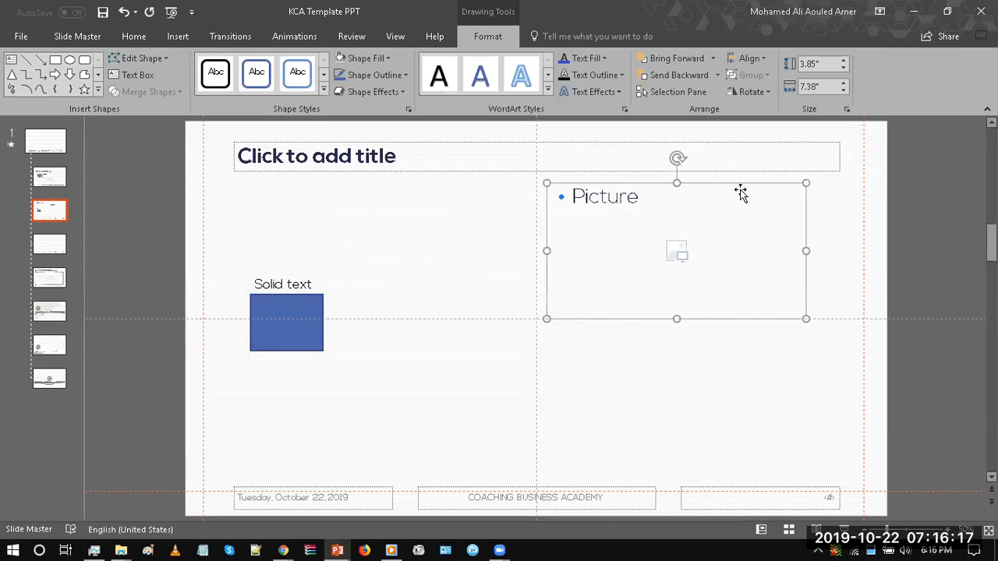
pyautogui.moveTo(729, 187)
pyautogui.mouseDown()
pyautogui.moveTo(772, 337)
pyautogui.moveTo(761, 340)
pyautogui.mouseUp()
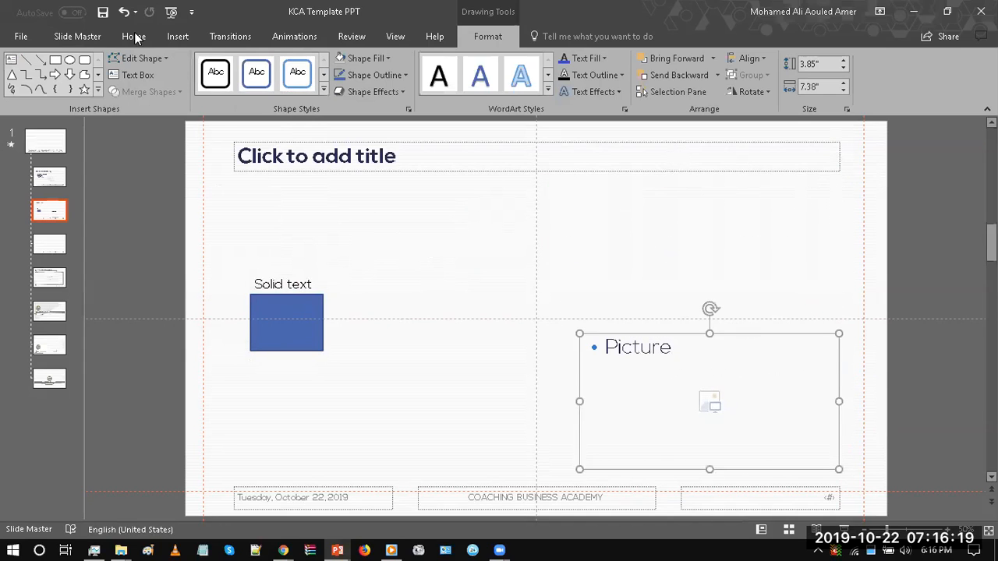
# Step: Insert a small table placeholder in the layout's lower left area, just below the blue rectangle
pyautogui.click(89, 37)
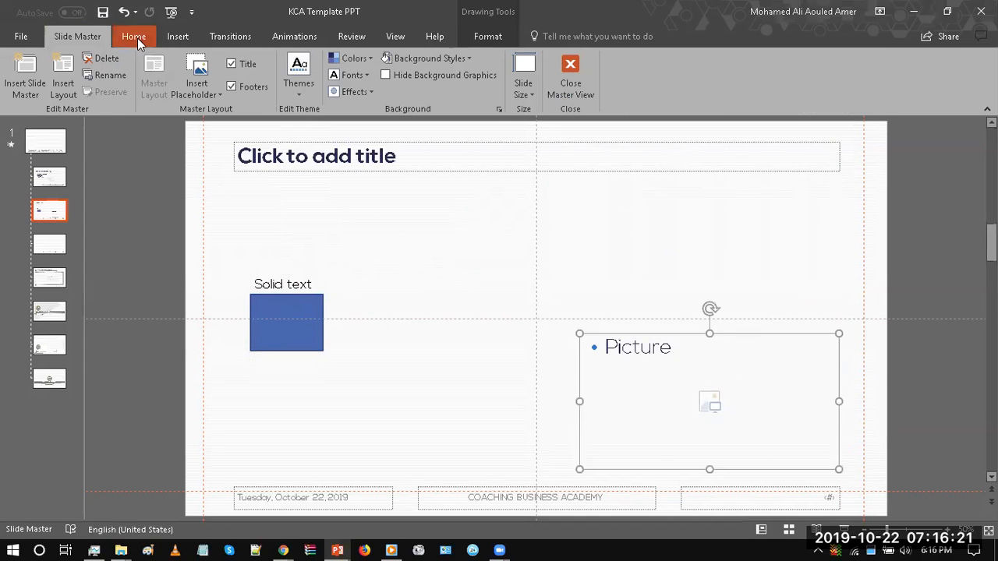
pyautogui.click(216, 92)
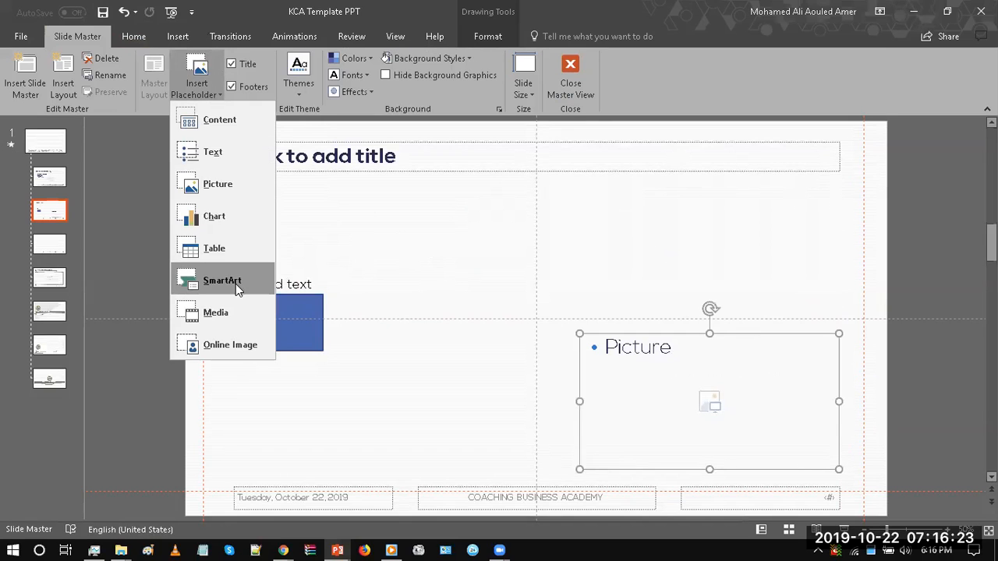
pyautogui.click(234, 244)
pyautogui.moveTo(343, 452)
pyautogui.mouseDown()
pyautogui.moveTo(460, 459)
pyautogui.moveTo(459, 450)
pyautogui.mouseUp()
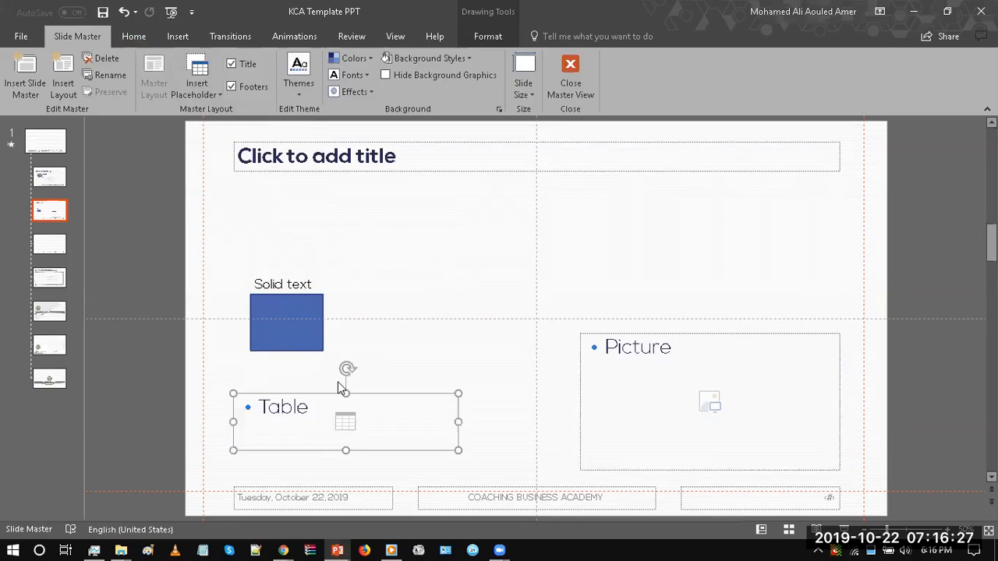
pyautogui.moveTo(372, 395); pyautogui.dragTo(386, 375)
pyautogui.click(463, 310)
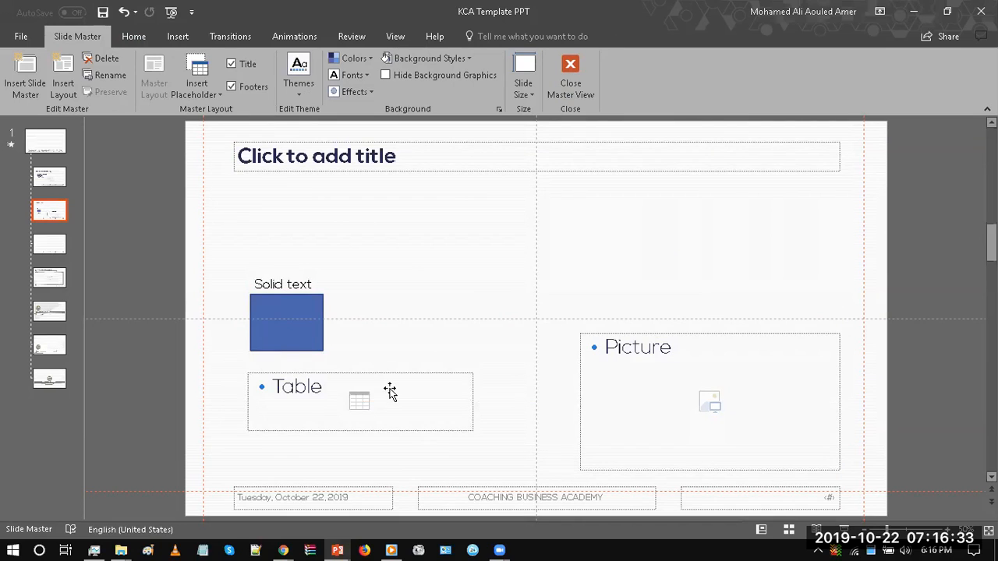
# Step: Move the blue rectangle and the "Solid text" box together up to just below the title placeholder
pyautogui.click(281, 317)
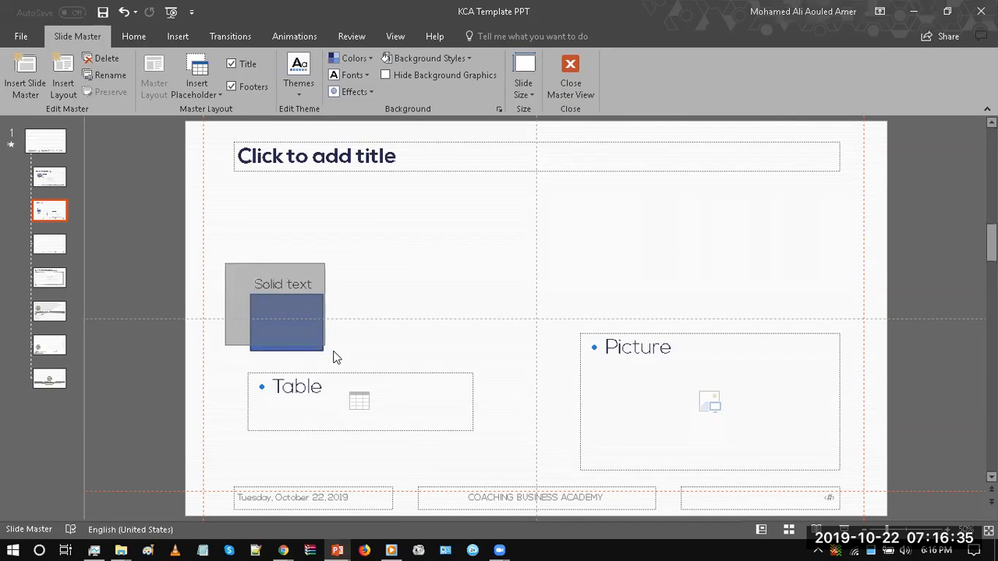
pyautogui.keyDown('shift'); pyautogui.click(306, 286); pyautogui.keyUp('shift')
pyautogui.moveTo(301, 304); pyautogui.dragTo(290, 237)
pyautogui.click(412, 261)
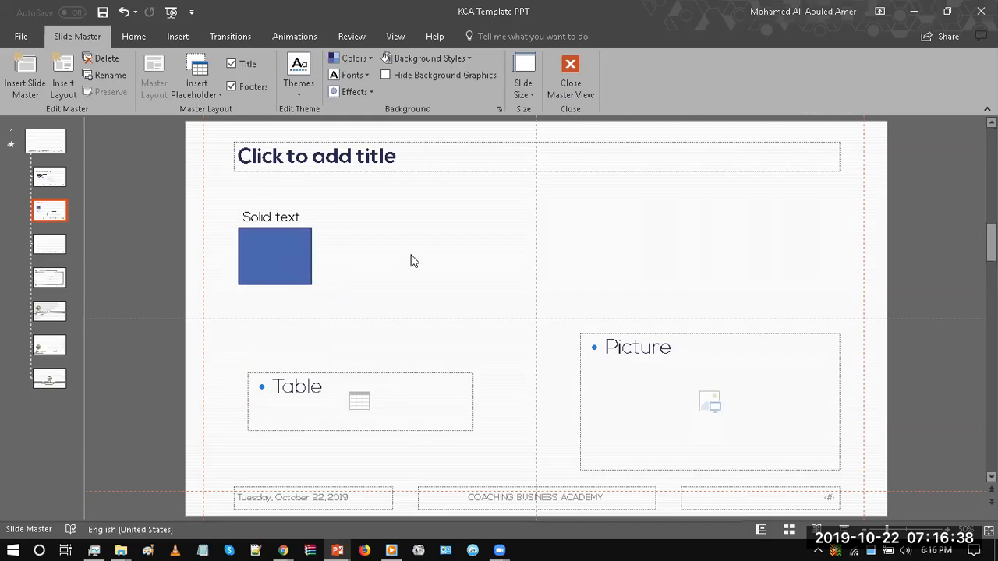
# Step: Close Master View and add a new slide after slide 1 using the 2_Custom Layout
pyautogui.click(573, 95)
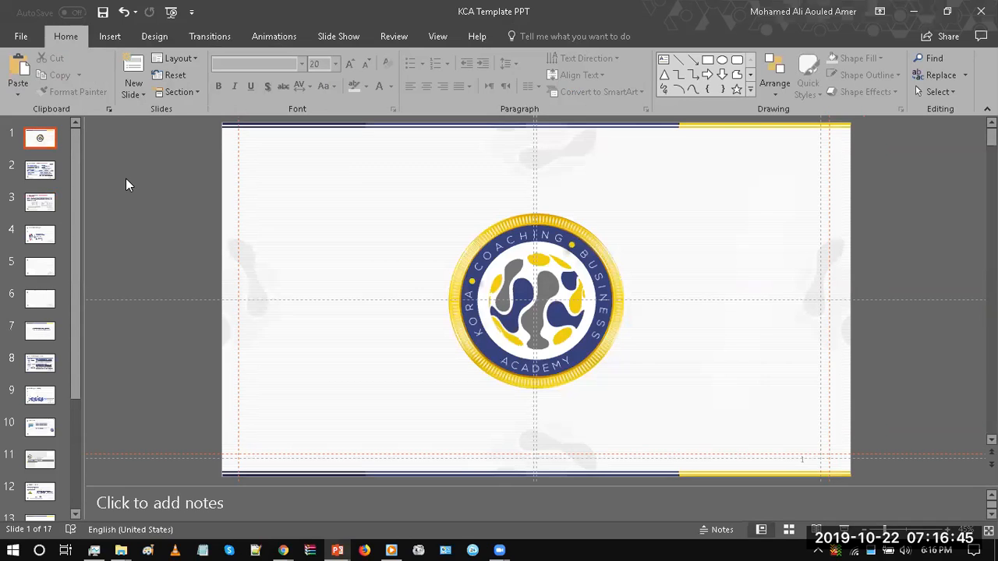
pyautogui.click(140, 92)
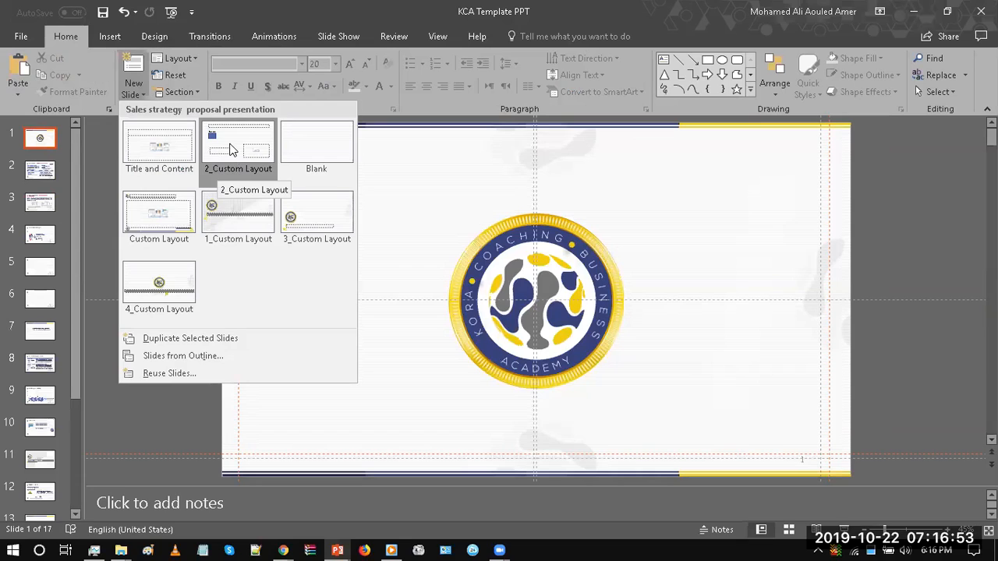
pyautogui.click(235, 169)
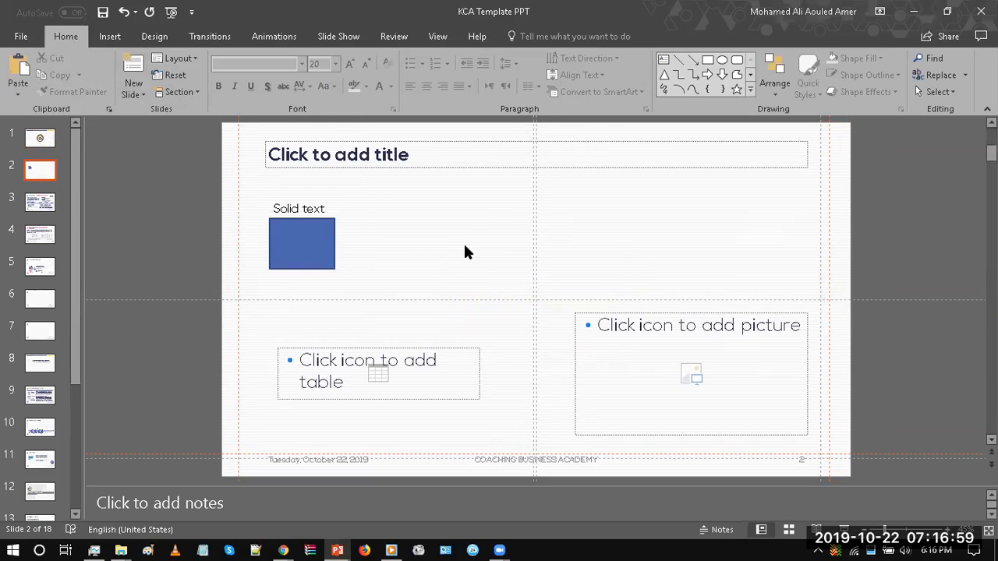
pyautogui.click(438, 35)
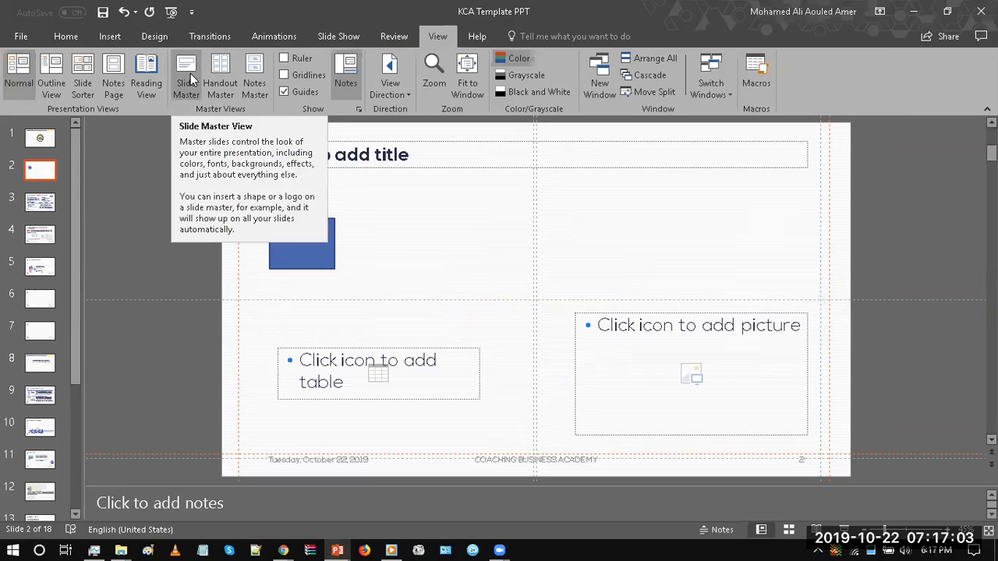
pyautogui.click(67, 33)
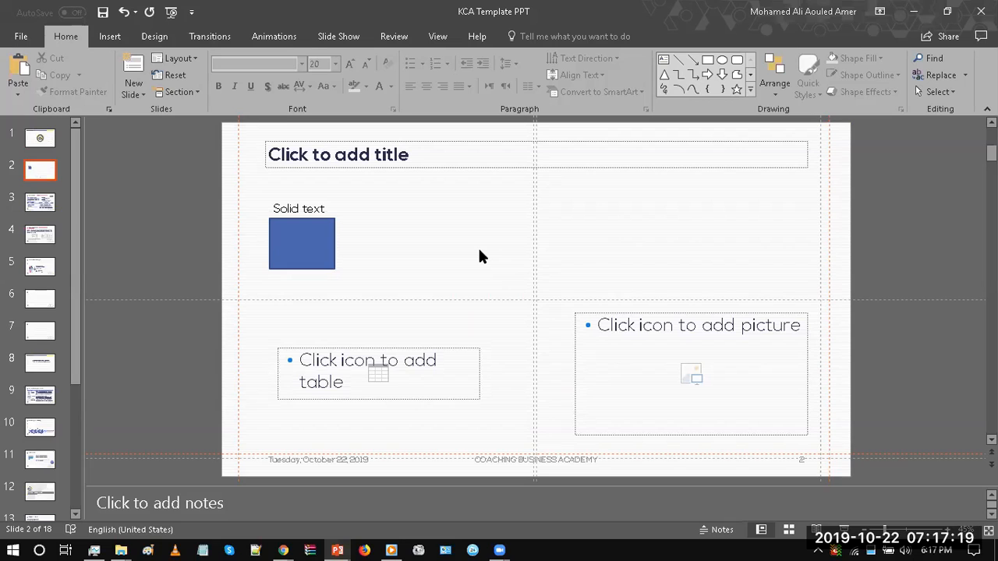
# Step: Enter "Custom Title the way I want" as the title of slide 2
pyautogui.click(392, 154)
pyautogui.write('Cus')
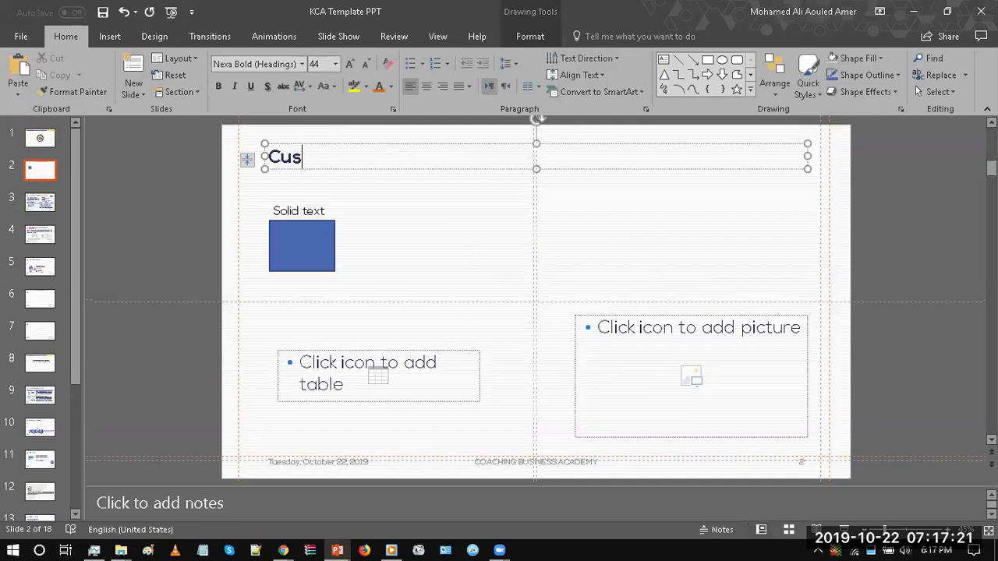
pyautogui.write('tom Title the way t')
pyautogui.press('BackSpace')
pyautogui.write('I want')
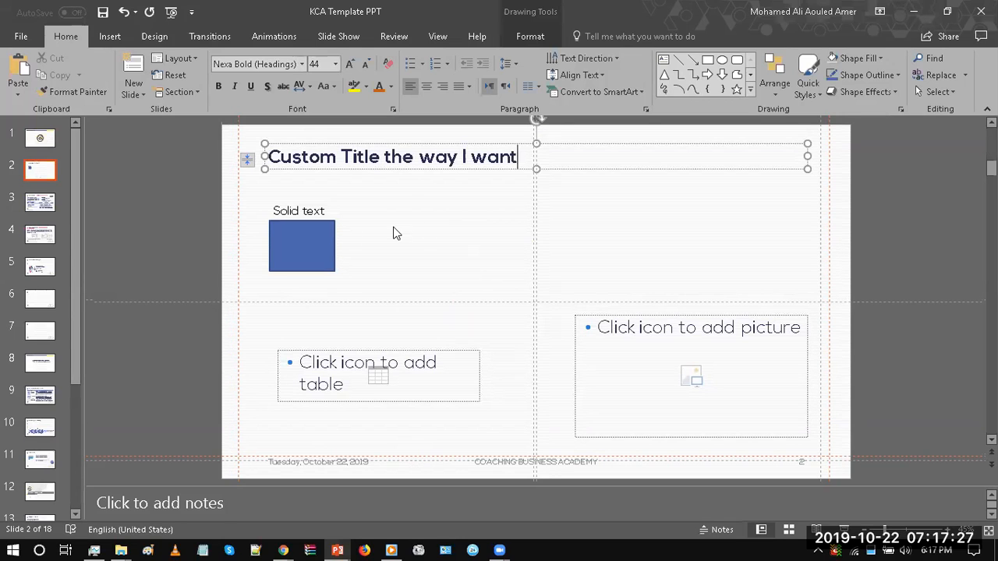
pyautogui.click(371, 230)
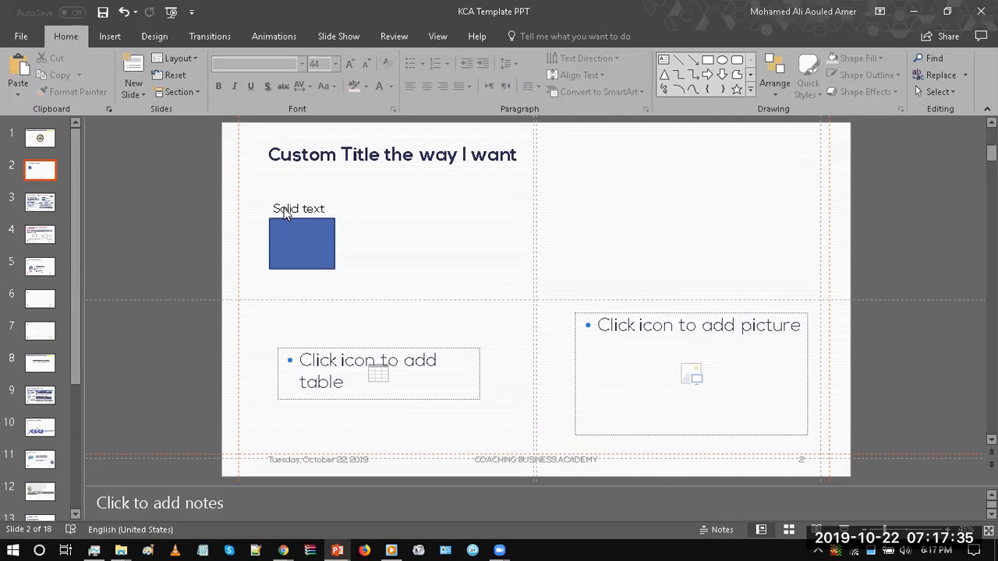
# Step: Clear the title text on slide 2 and try selecting the "Solid text" above the blue rectangle
pyautogui.click(296, 150)
pyautogui.hotkey('ctrl', 'a')
pyautogui.press('Delete')
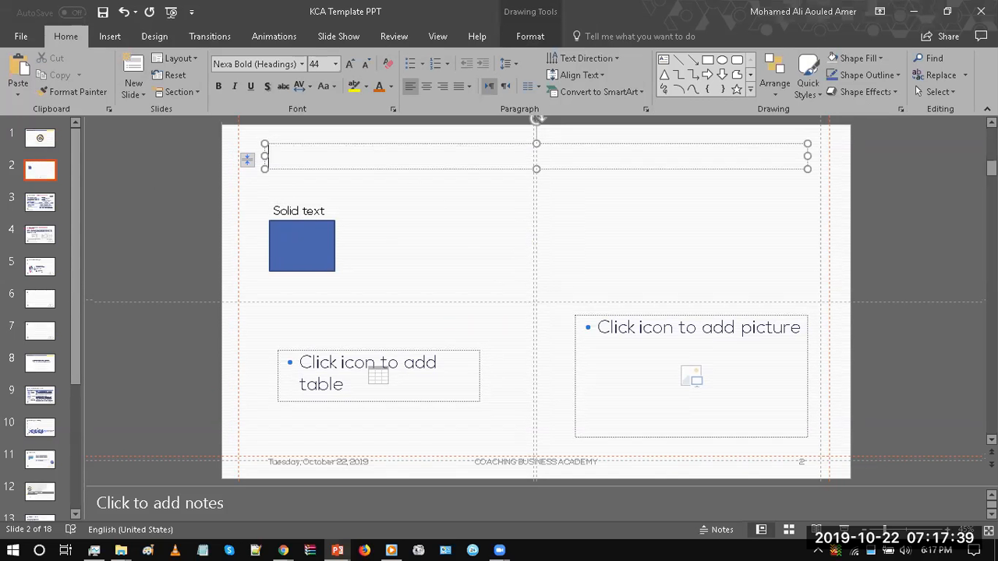
pyautogui.click(381, 196)
pyautogui.click(352, 164)
pyautogui.click(291, 212)
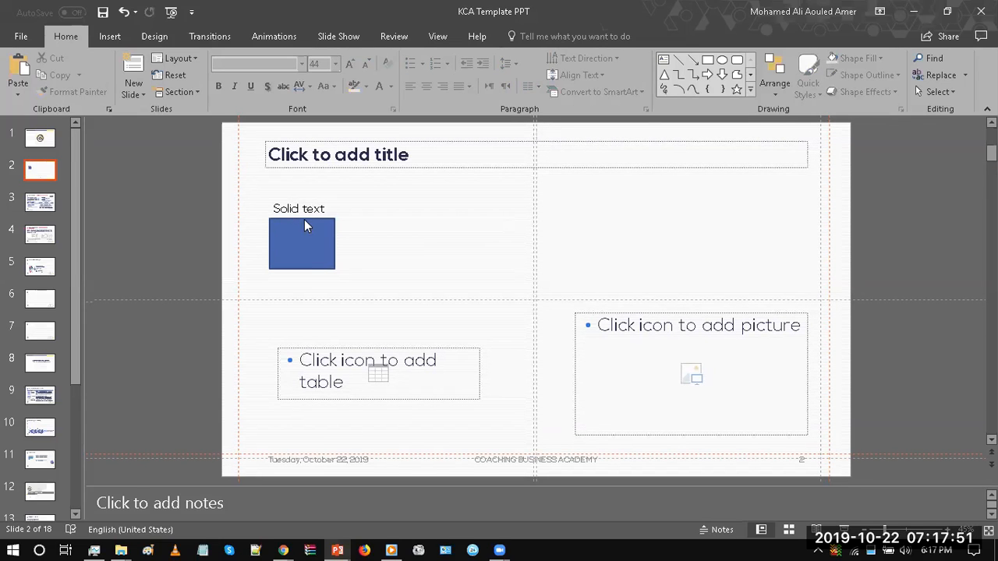
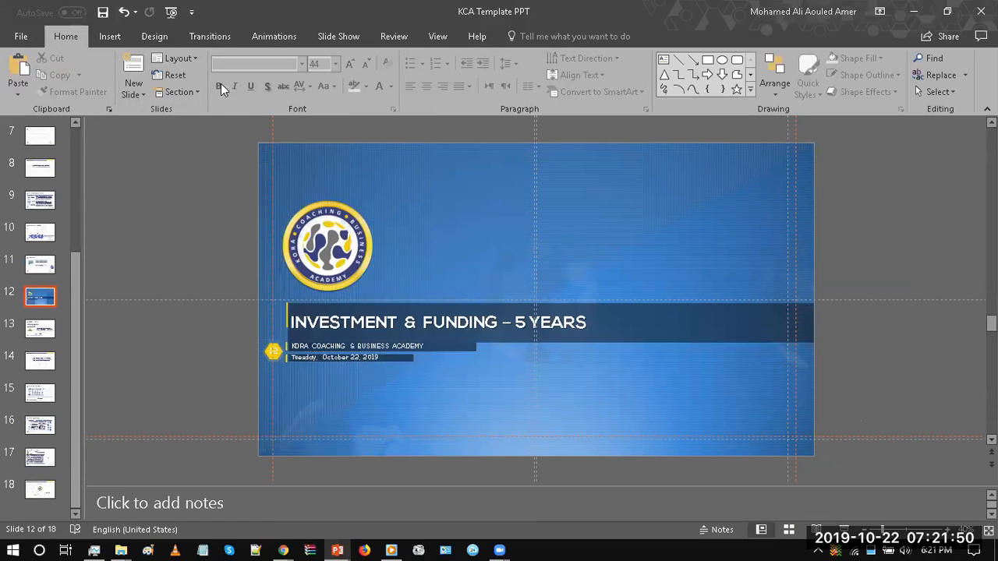
# Step: Change slide 12 to the 3_Custom Layout
pyautogui.click(140, 88)
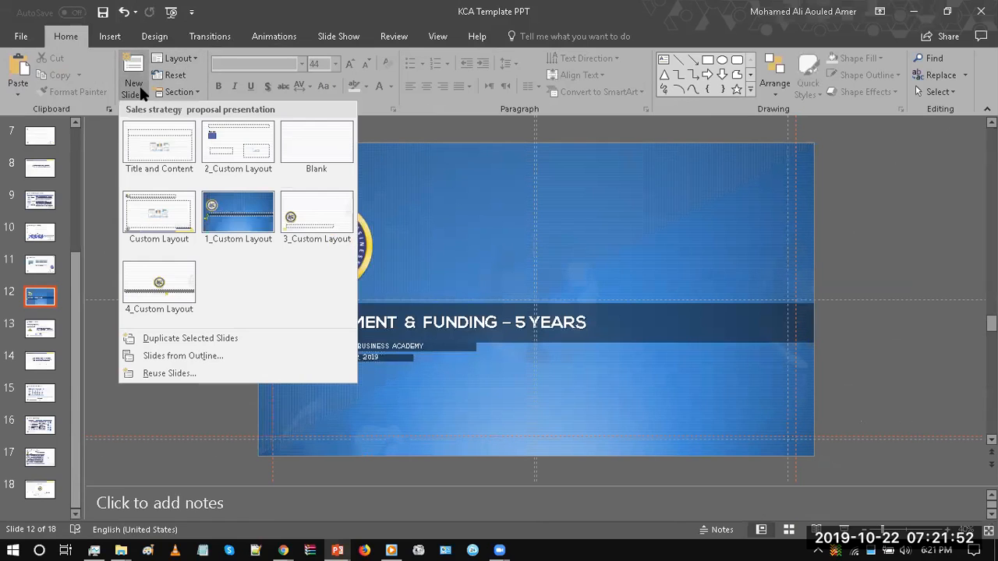
pyautogui.click(477, 189)
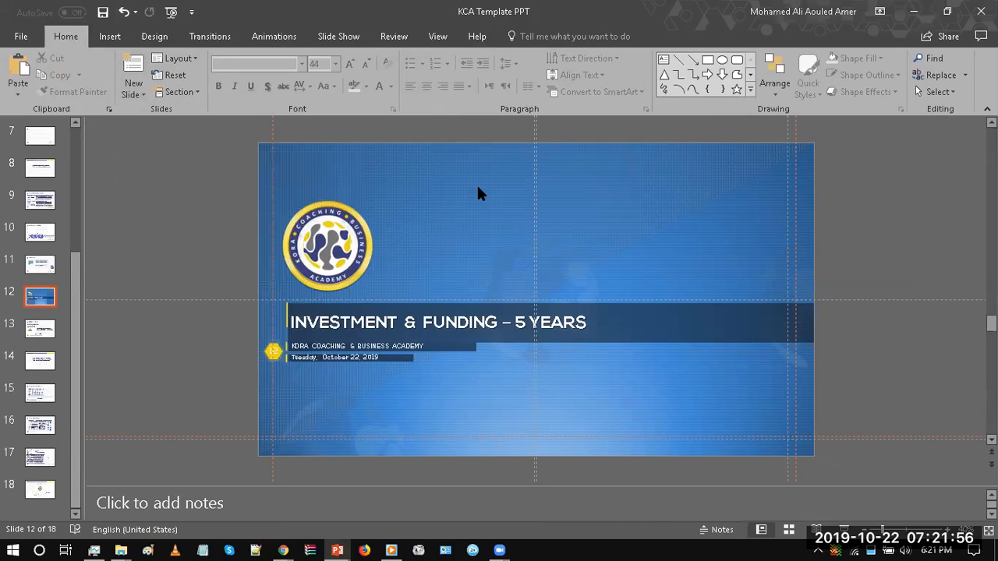
pyautogui.click(139, 93)
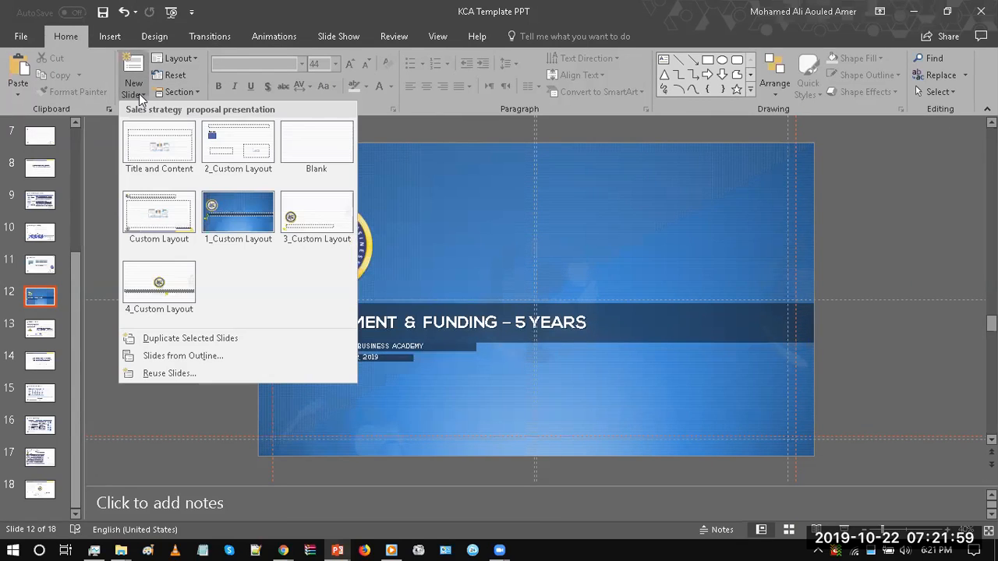
pyautogui.click(194, 60)
pyautogui.click(194, 60)
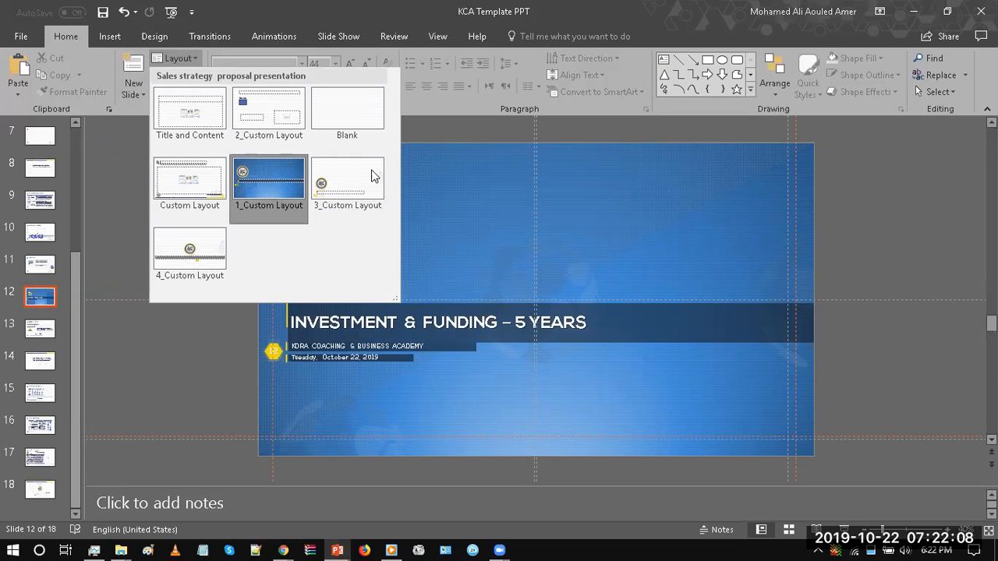
pyautogui.click(326, 185)
pyautogui.hotkey('ctrl', 'z')
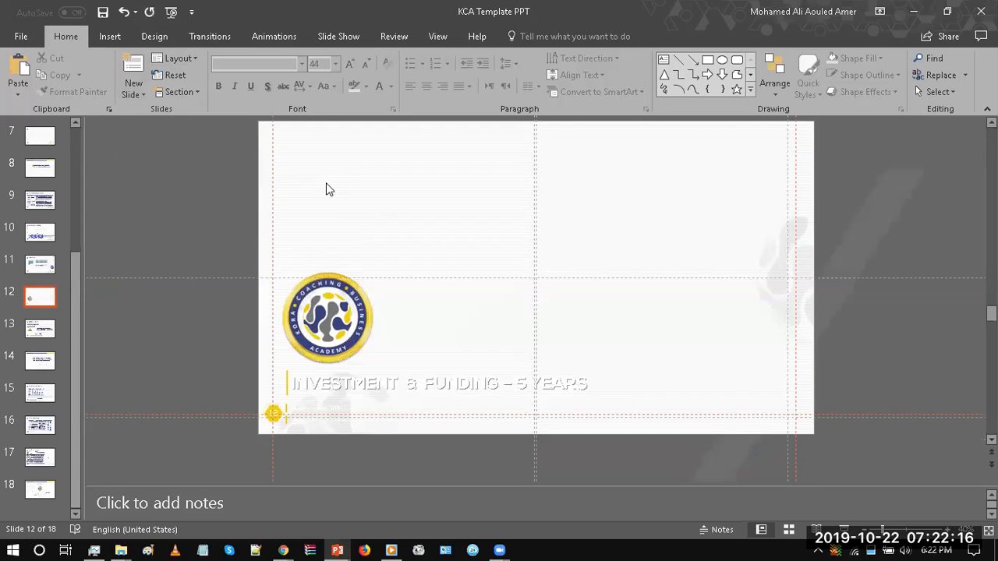
# Step: Recolour the title, academy name and date text on slide 12 blue, leaving out the slide-number hexagon
pyautogui.moveTo(237, 335); pyautogui.dragTo(671, 461)
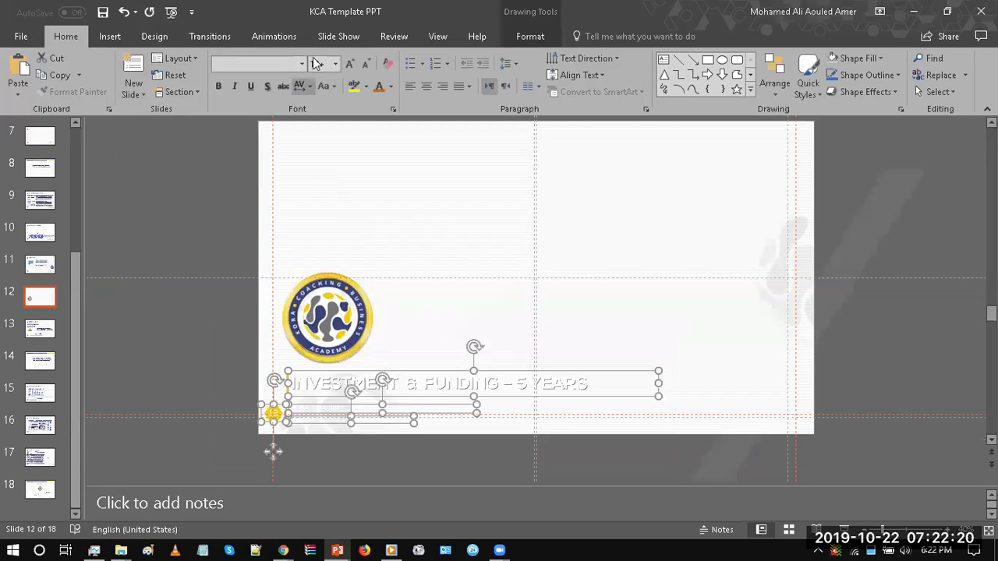
pyautogui.keyDown('shift'); pyautogui.click(267, 409); pyautogui.keyUp('shift')
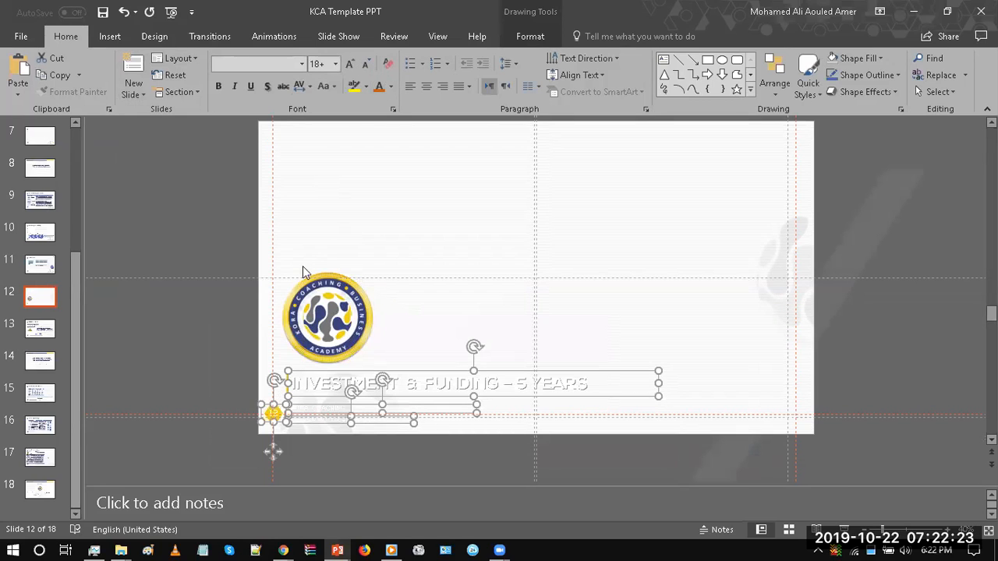
pyautogui.click(214, 213)
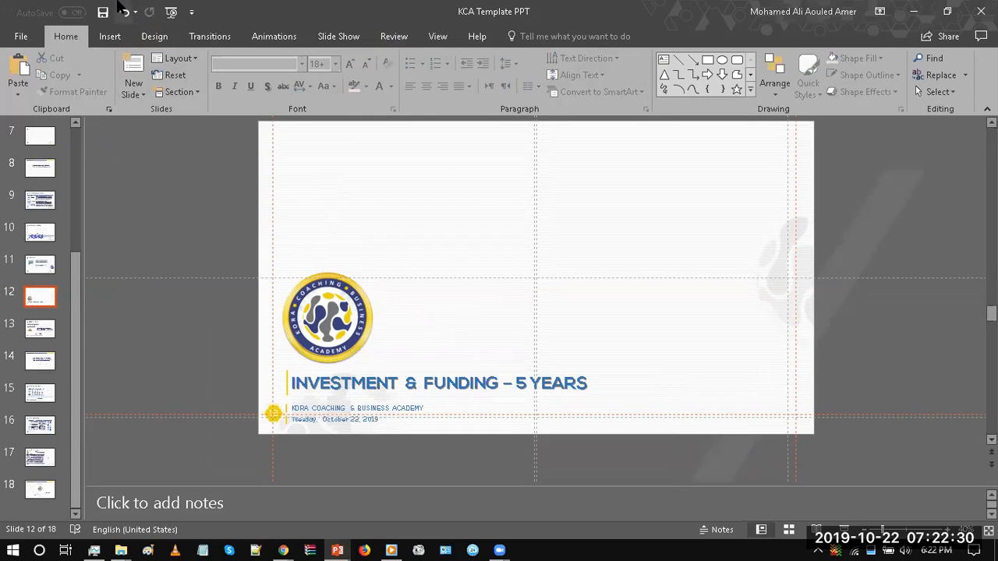
# Step: Undo, redo and again undo the layout and text-colour changes on slide 12 to compare both versions
pyautogui.click(123, 12)
pyautogui.click(122, 12)
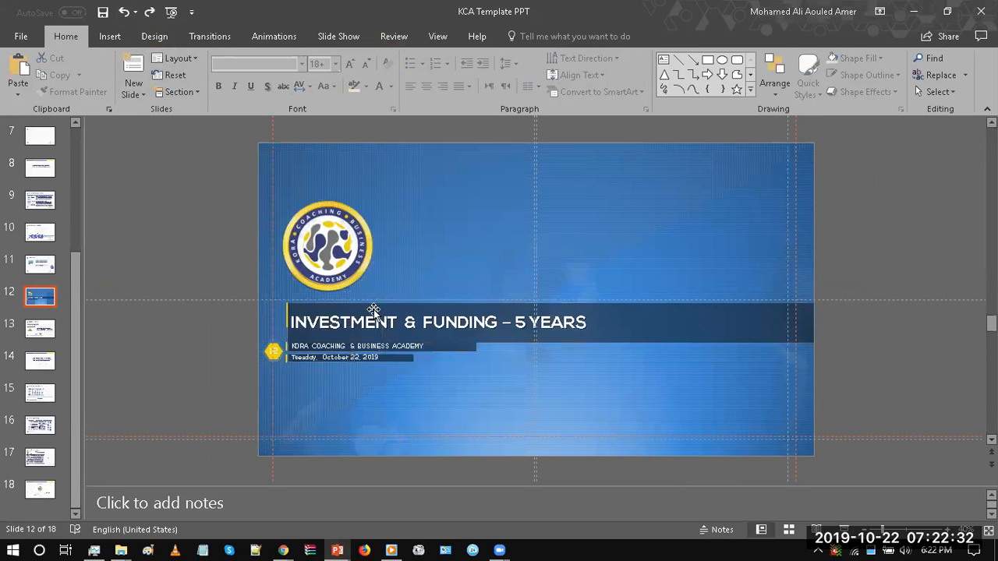
pyautogui.click(148, 12)
pyautogui.click(149, 12)
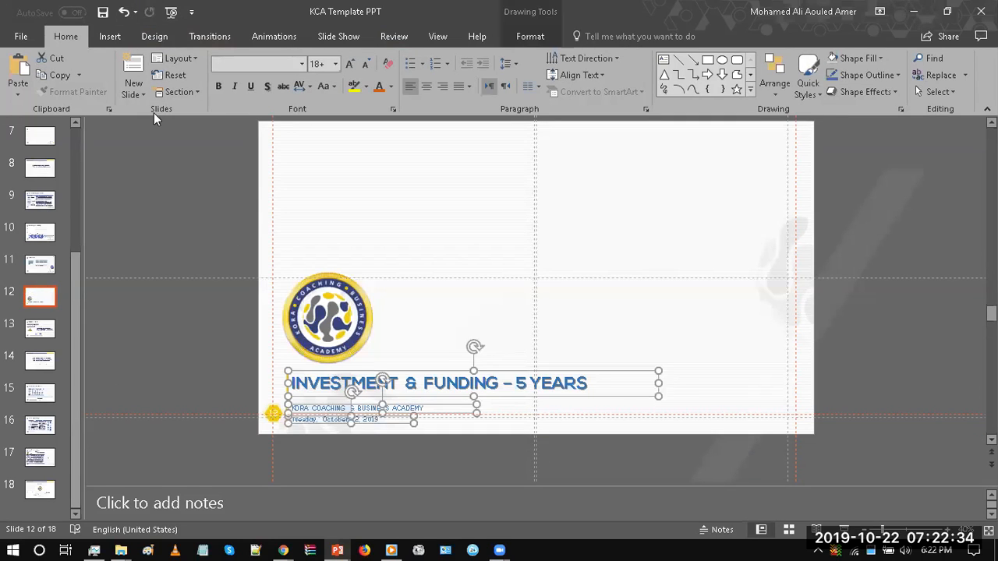
pyautogui.click(170, 185)
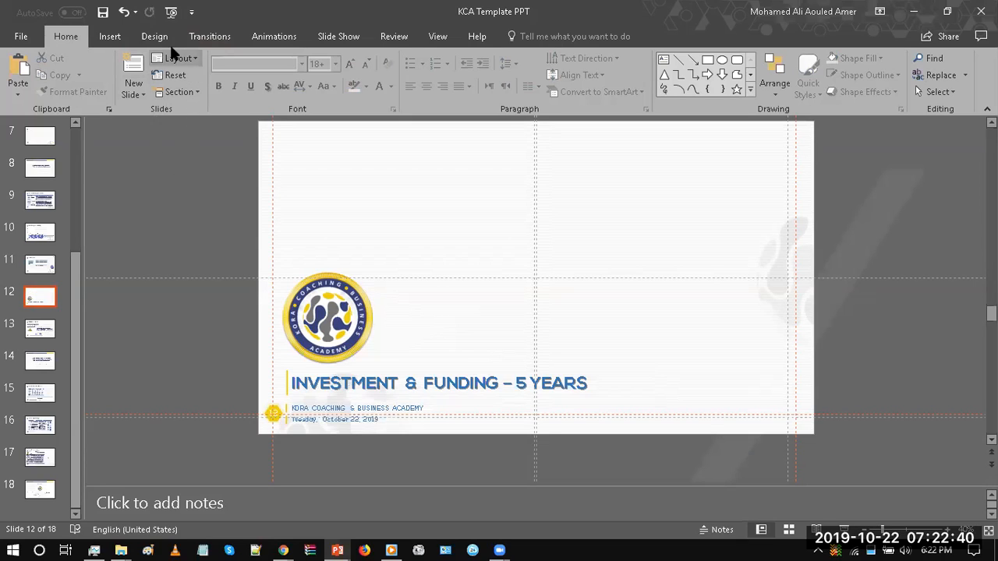
pyautogui.click(127, 13)
pyautogui.click(127, 13)
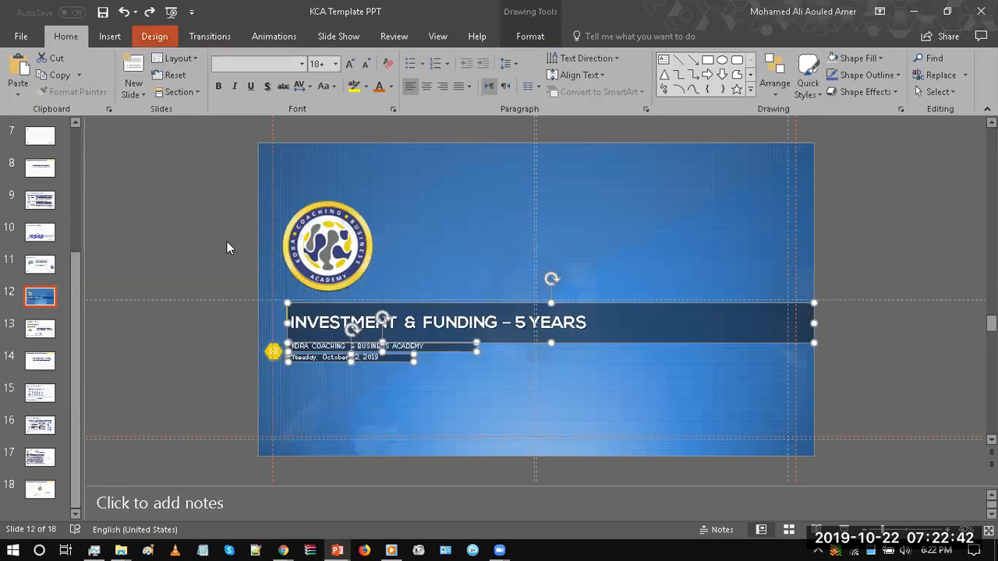
pyautogui.click(227, 243)
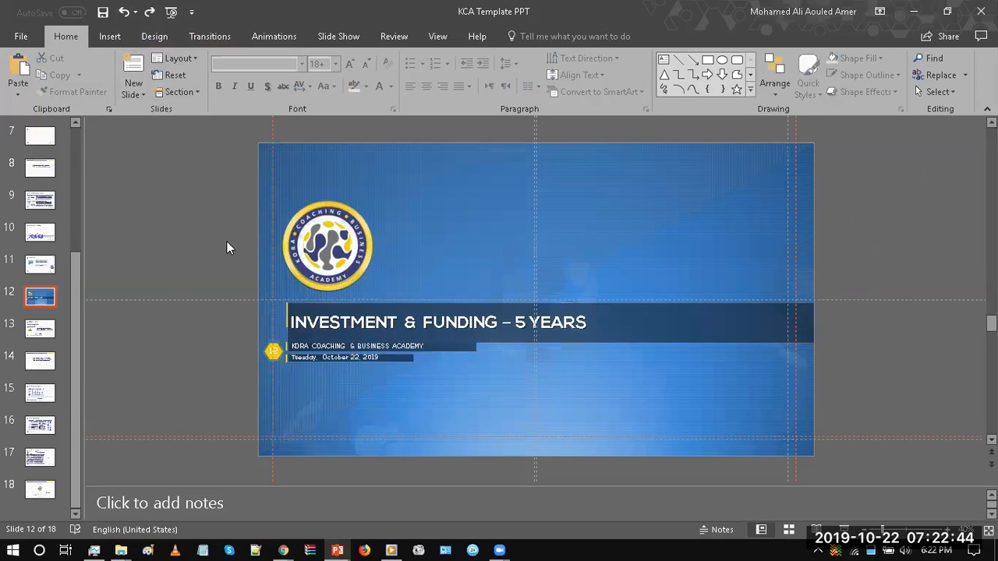
# Step: Open the Slide Master view for the blue layout used by slide 12
pyautogui.click(438, 36)
pyautogui.click(192, 85)
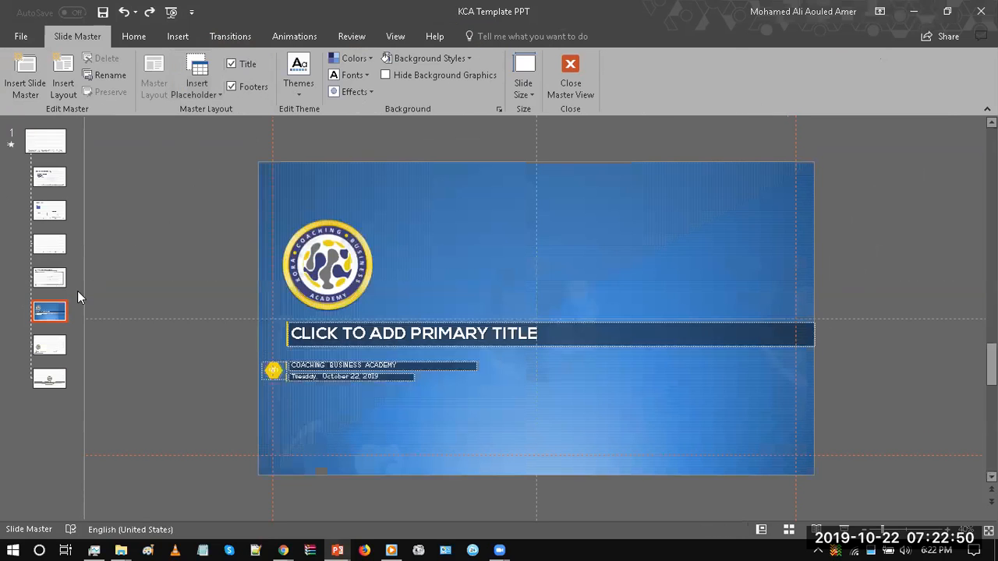
# Step: Compare the title, academy-name and date placeholders of the blue layout with those of the white layout below it
pyautogui.click(43, 343)
pyautogui.click(51, 316)
pyautogui.click(45, 345)
pyautogui.click(53, 317)
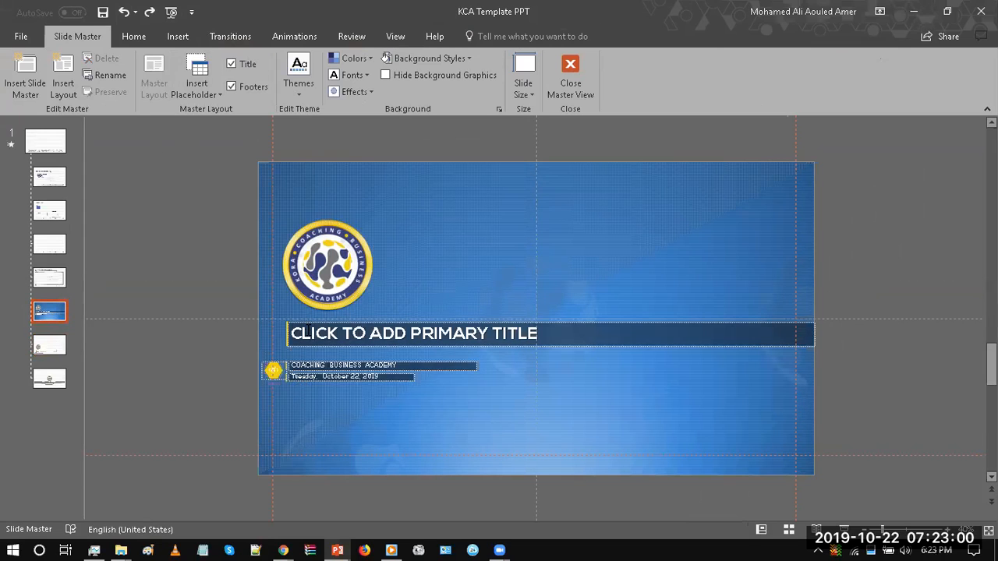
pyautogui.click(308, 328)
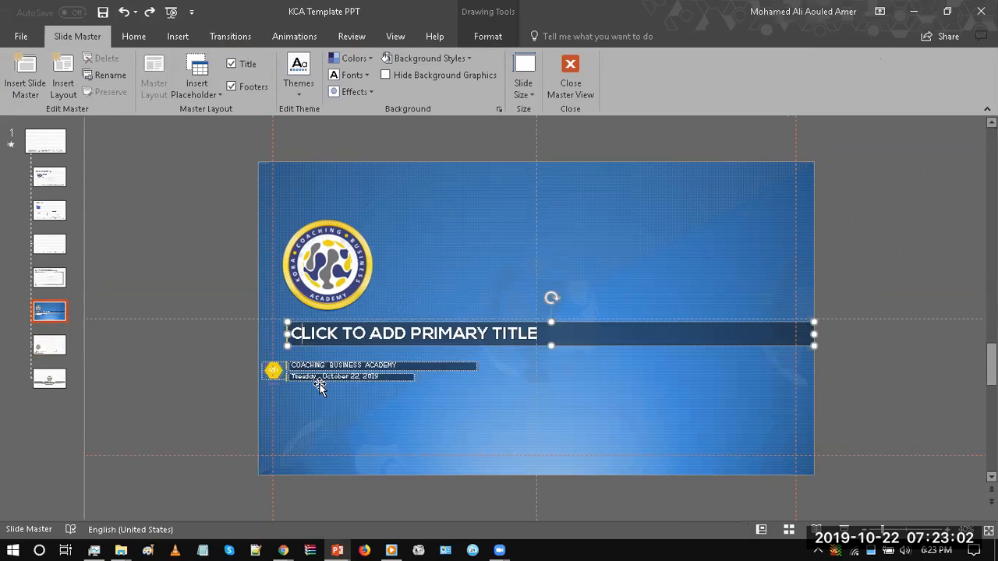
pyautogui.click(60, 349)
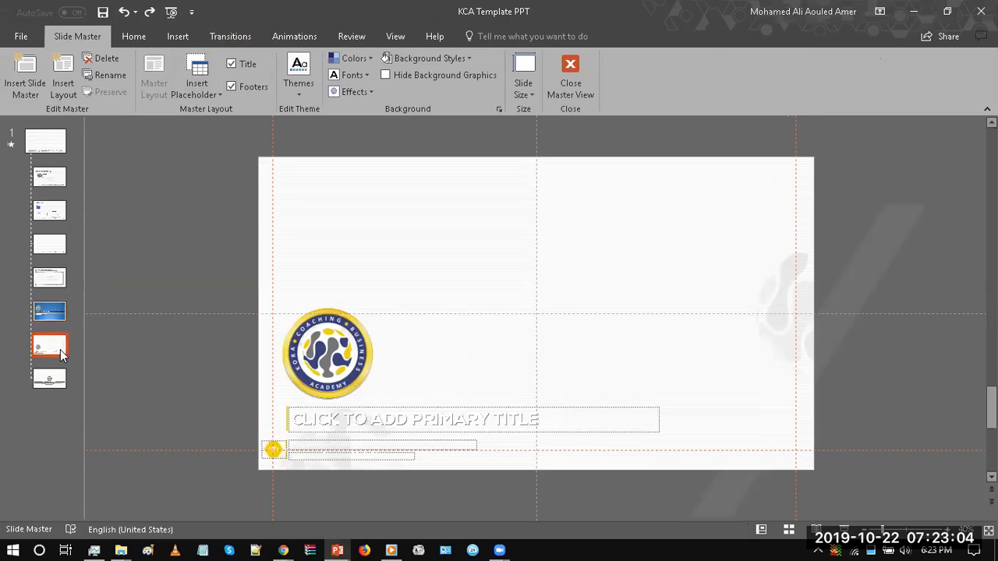
pyautogui.click(347, 421)
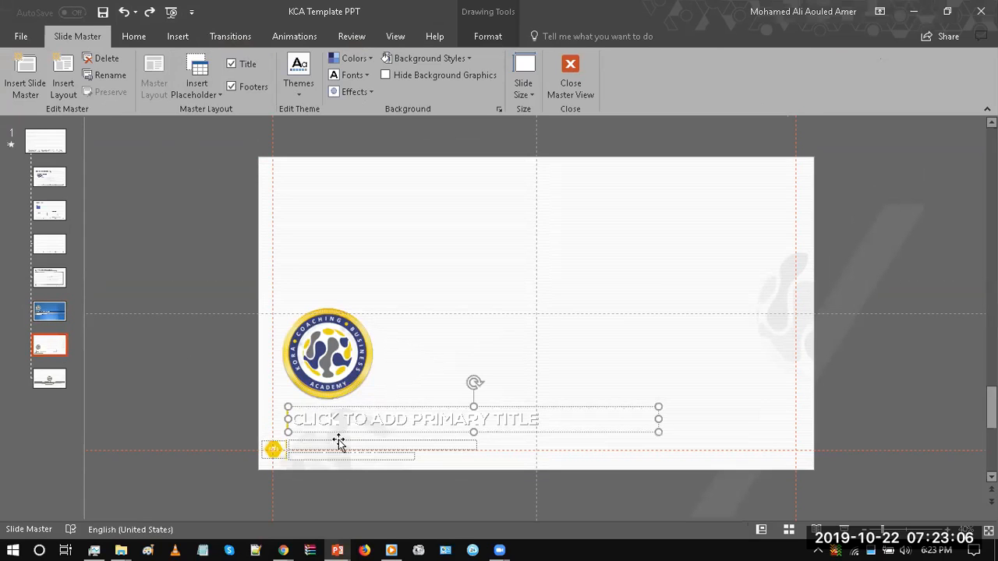
pyautogui.click(197, 356)
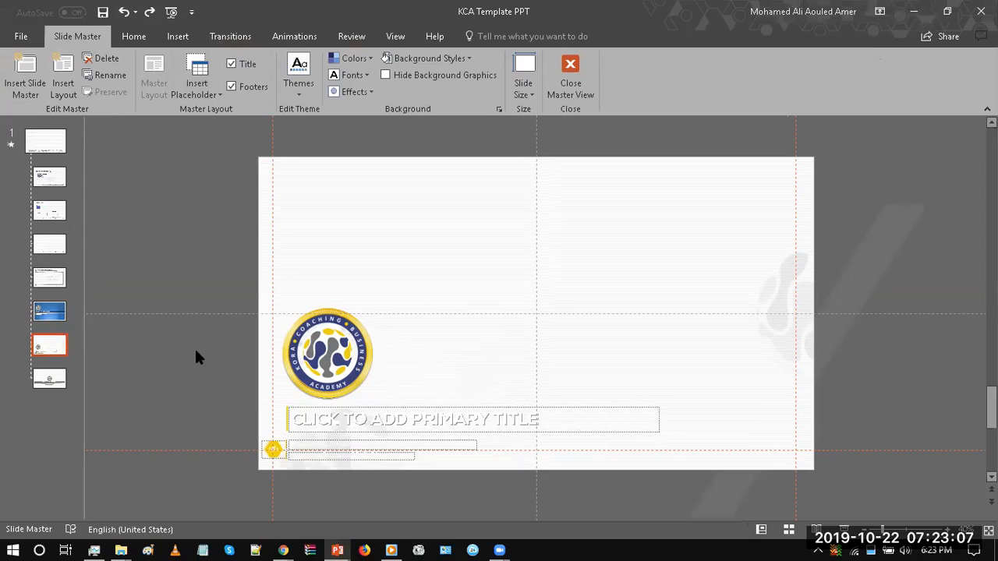
pyautogui.click(337, 406)
# Step: Duplicate the white 3_Custom Layout and move the logo in the copy to the slide's top centre
pyautogui.click(47, 346)
pyautogui.rightClick(47, 346)
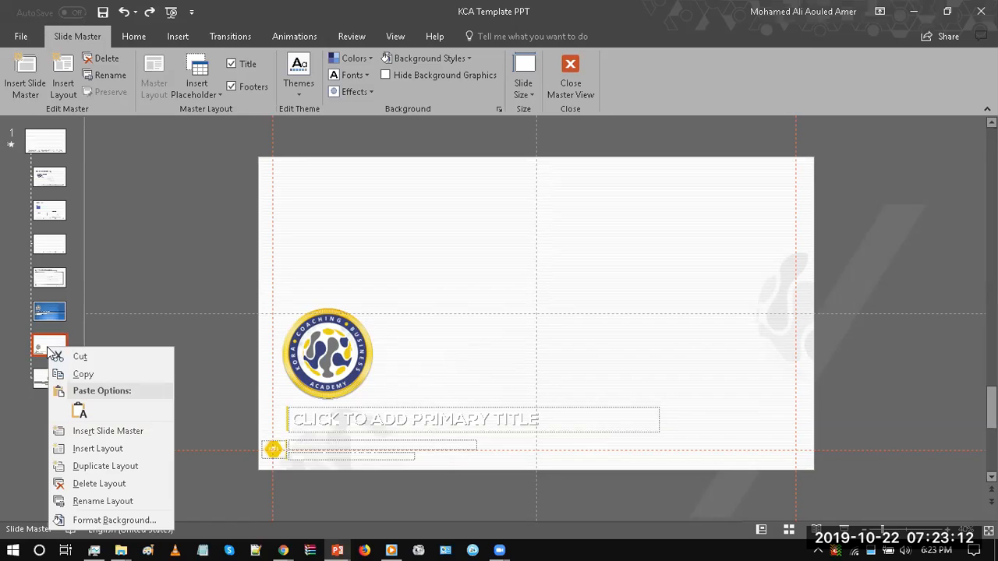
pyautogui.click(106, 465)
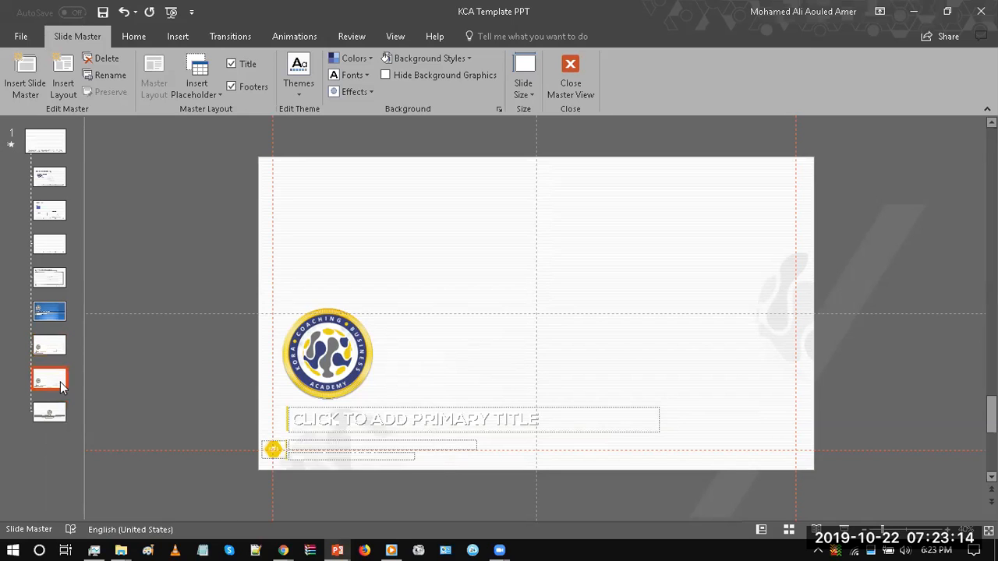
pyautogui.moveTo(315, 366); pyautogui.dragTo(524, 223)
# Step: Move the primary title placeholder with its yellow line below the logo and narrow it to about the text's width
pyautogui.click(375, 408)
pyautogui.moveTo(259, 392)
pyautogui.mouseDown()
pyautogui.moveTo(474, 429)
pyautogui.moveTo(688, 433)
pyautogui.mouseUp()
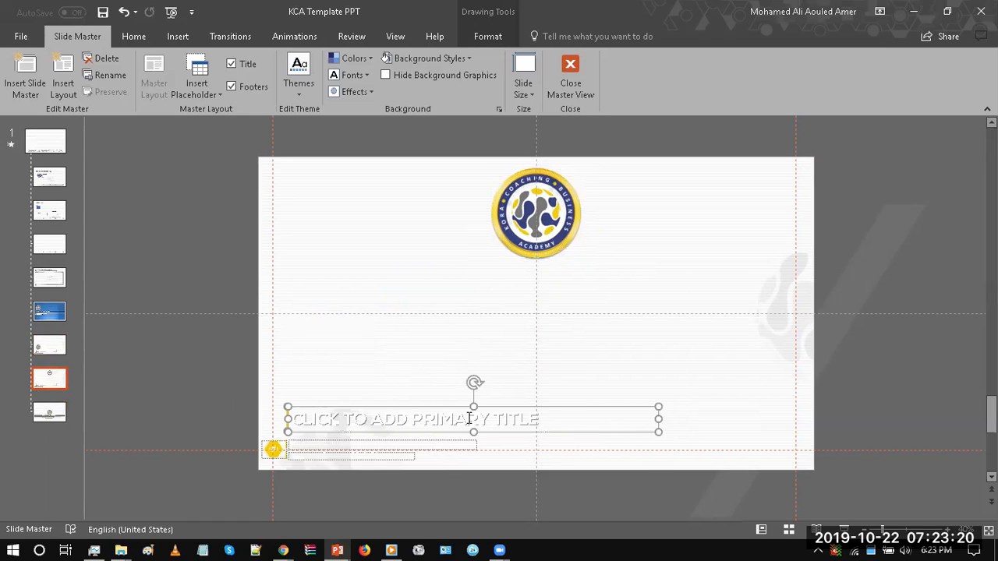
pyautogui.moveTo(438, 406); pyautogui.dragTo(532, 292)
pyautogui.click(596, 306)
pyautogui.moveTo(752, 306); pyautogui.dragTo(655, 304)
pyautogui.click(591, 346)
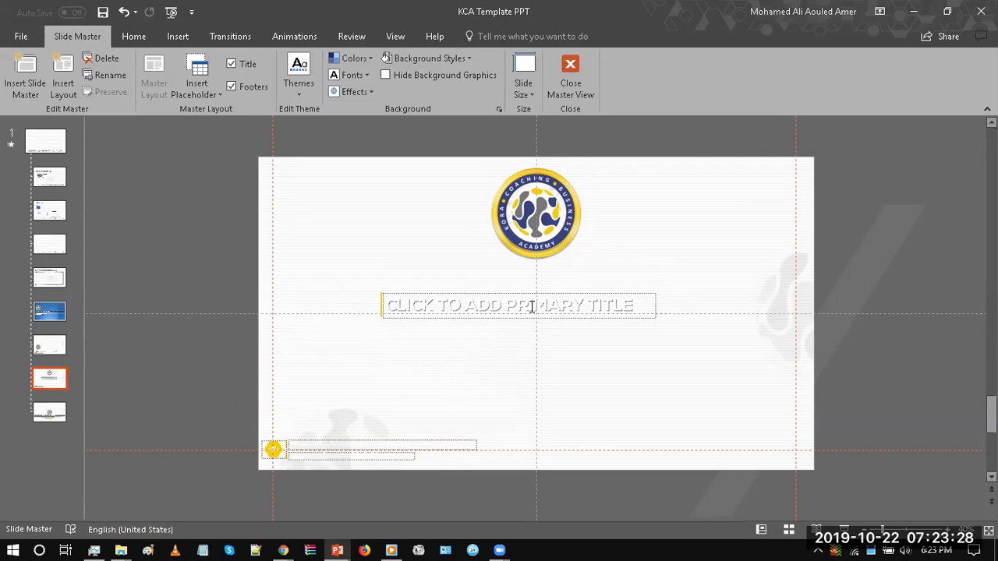
# Step: Check the blue layout's title placeholder, return to the duplicated layout and undo a shift of its background picture
pyautogui.click(63, 314)
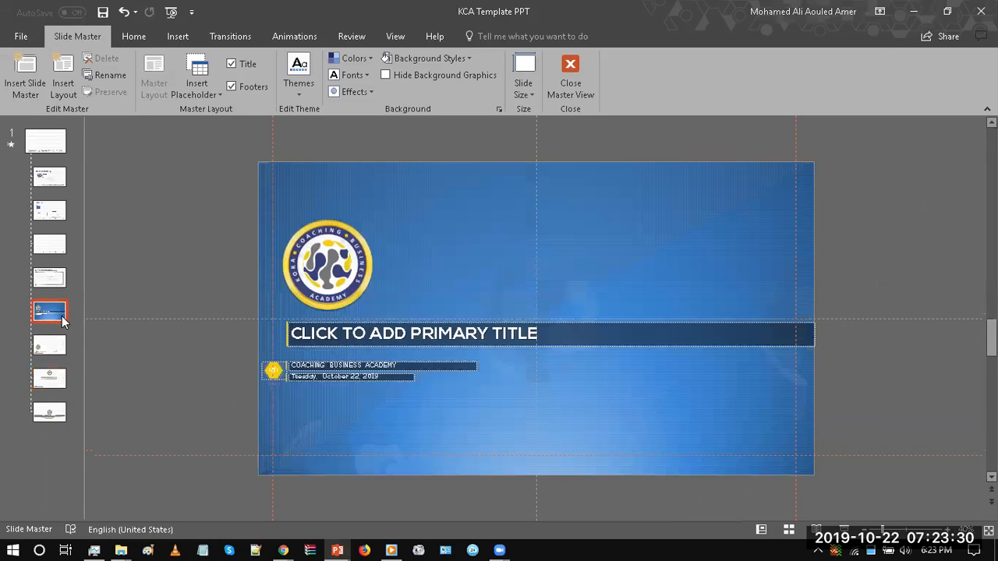
pyautogui.click(467, 336)
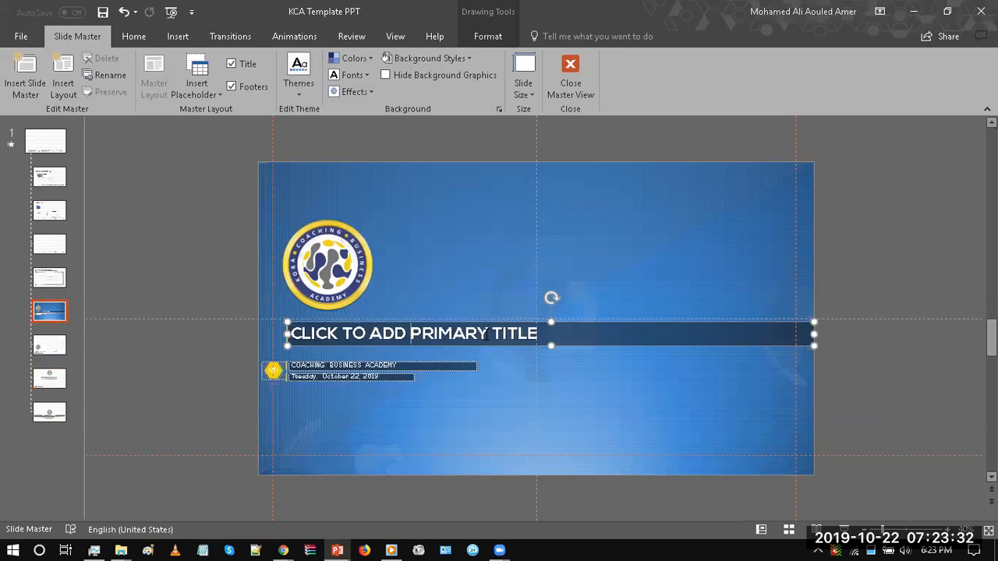
pyautogui.click(53, 378)
pyautogui.click(644, 313)
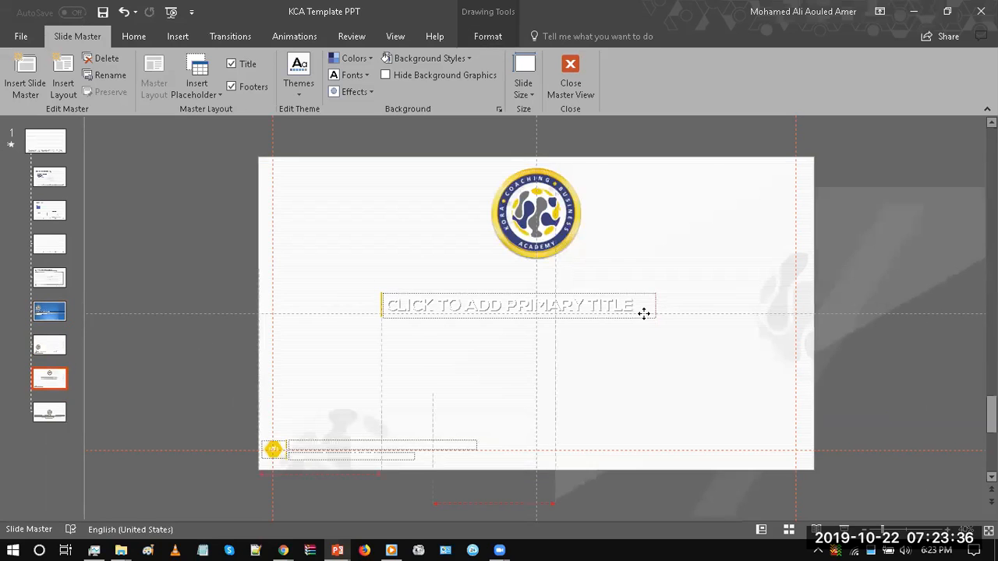
pyautogui.moveTo(644, 314); pyautogui.dragTo(509, 295)
pyautogui.click(123, 12)
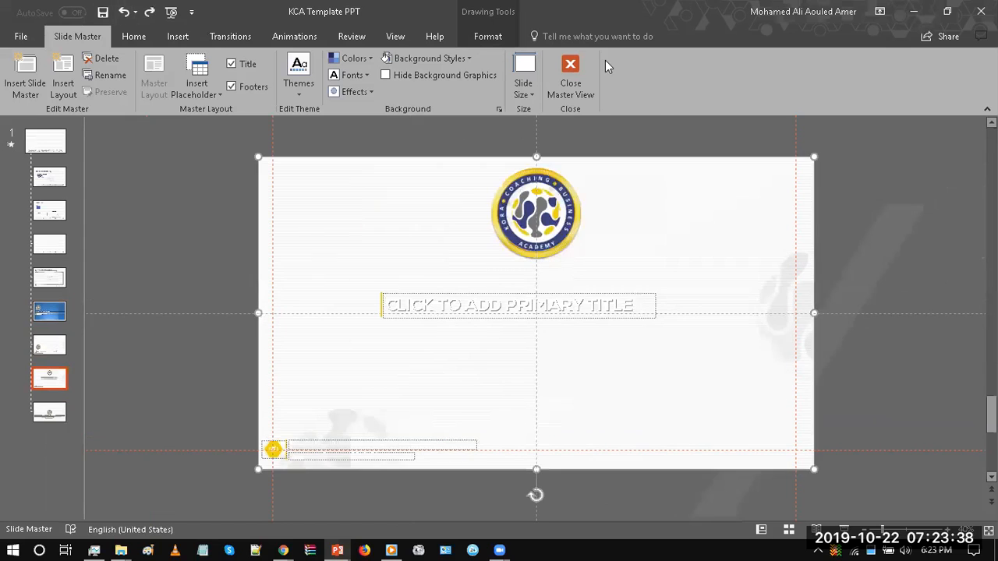
# Step: Give the duplicated layout a solid background fill in a lighter shade of Blue-Gray, Accent 1
pyautogui.rightClick(664, 140)
pyautogui.click(719, 223)
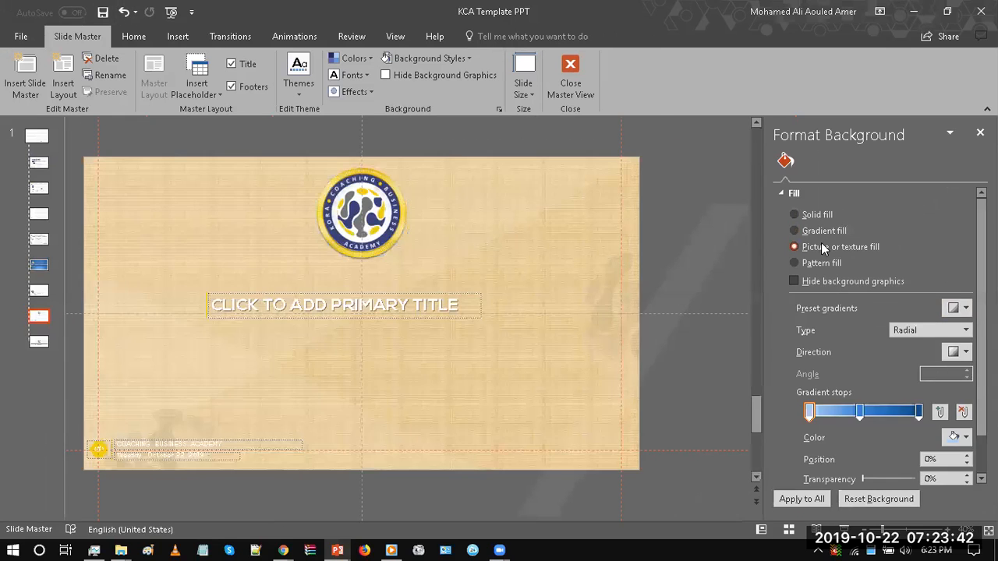
pyautogui.click(820, 247)
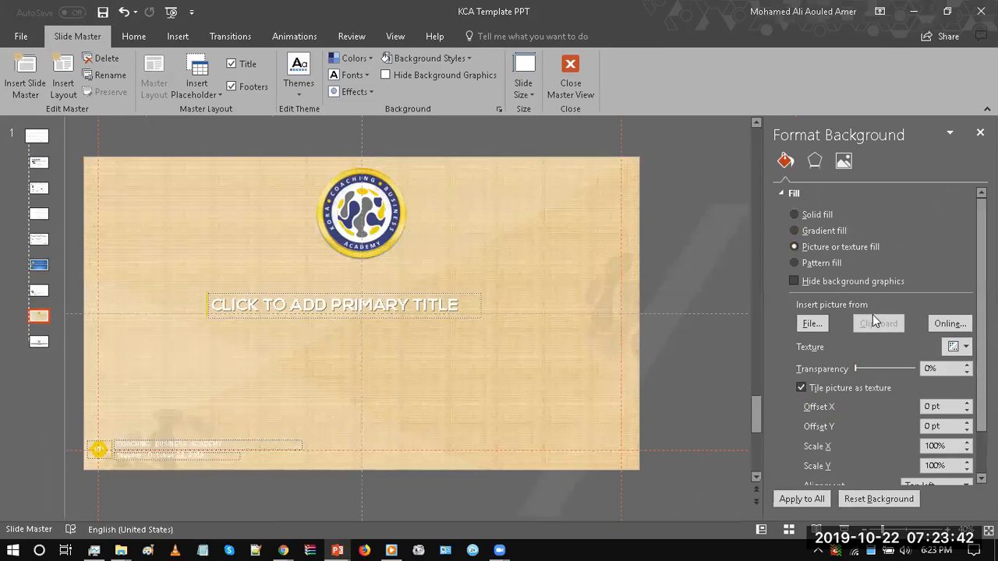
pyautogui.click(817, 215)
pyautogui.click(953, 309)
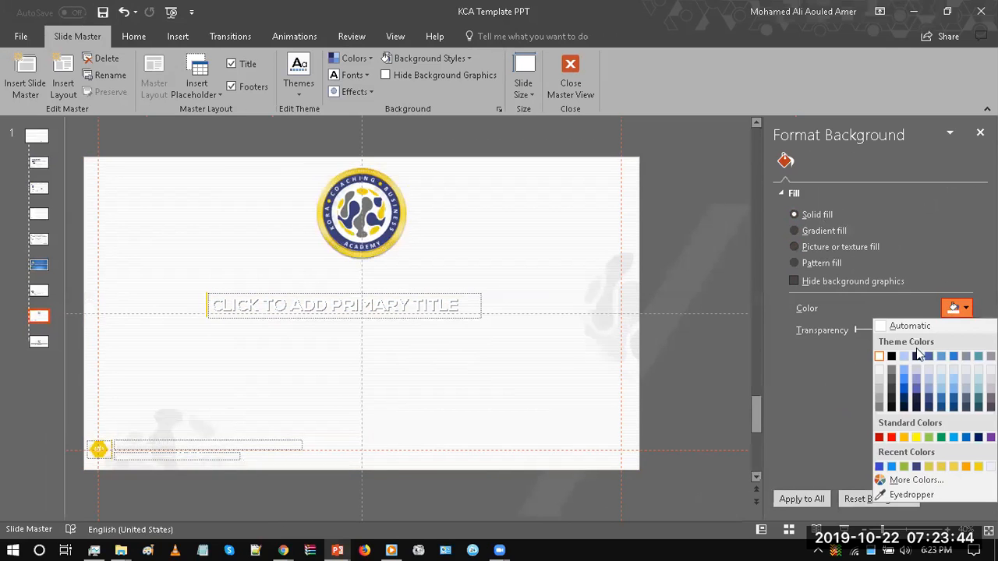
pyautogui.click(931, 387)
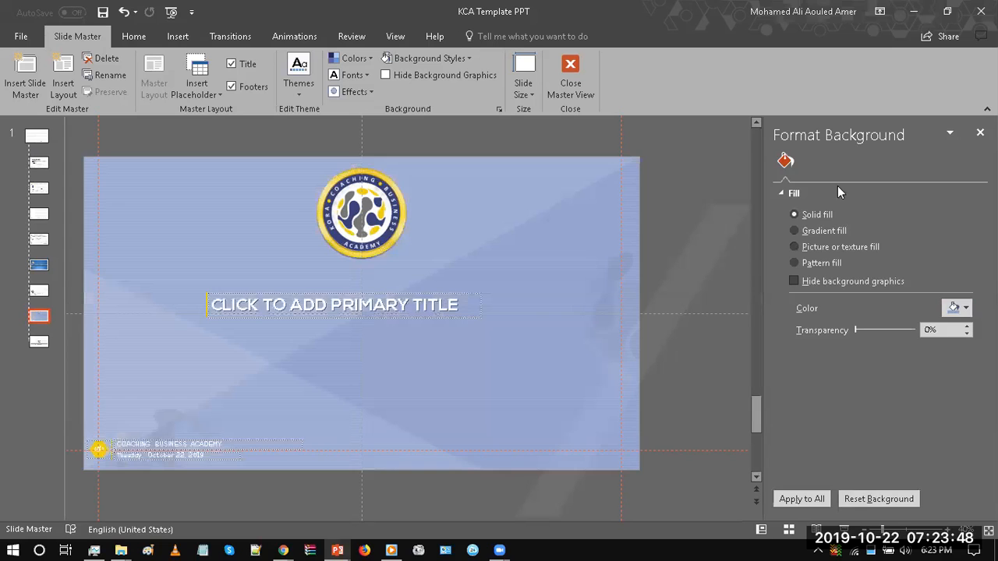
pyautogui.click(980, 133)
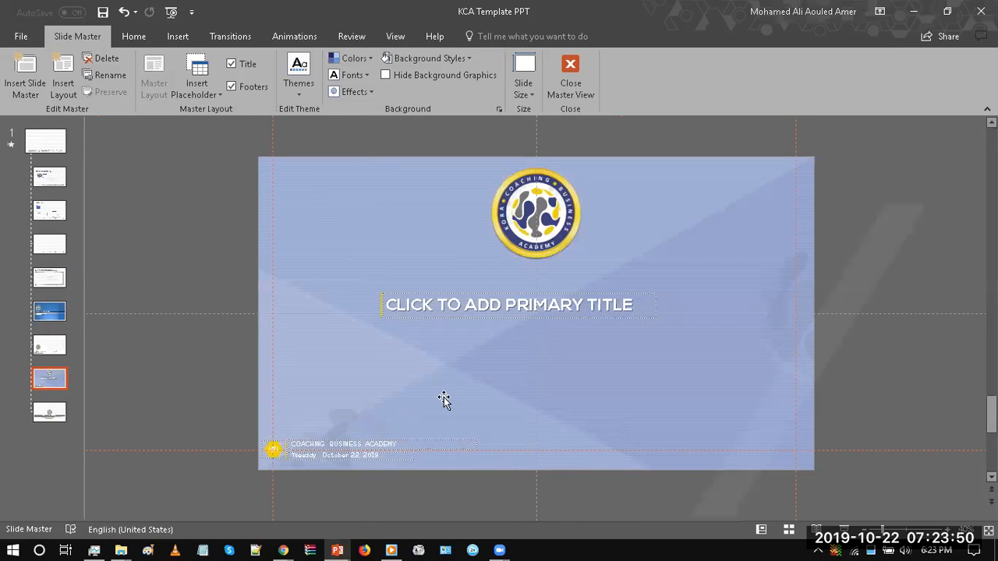
# Step: Centre the primary title placeholder and its yellow line on the vertical guide under the logo and close Master View
pyautogui.click(467, 302)
pyautogui.moveTo(221, 261)
pyautogui.mouseDown()
pyautogui.moveTo(598, 350)
pyautogui.moveTo(674, 333)
pyautogui.mouseUp()
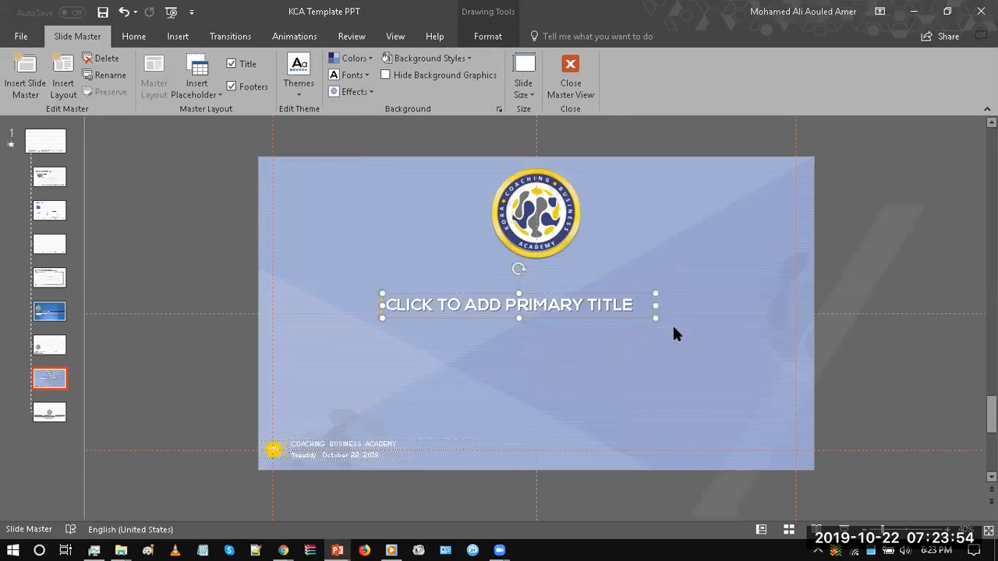
pyautogui.press('Right')
pyautogui.press('Right')
pyautogui.press('Right')
pyautogui.press('Right')
pyautogui.press('Right')
pyautogui.press('Right')
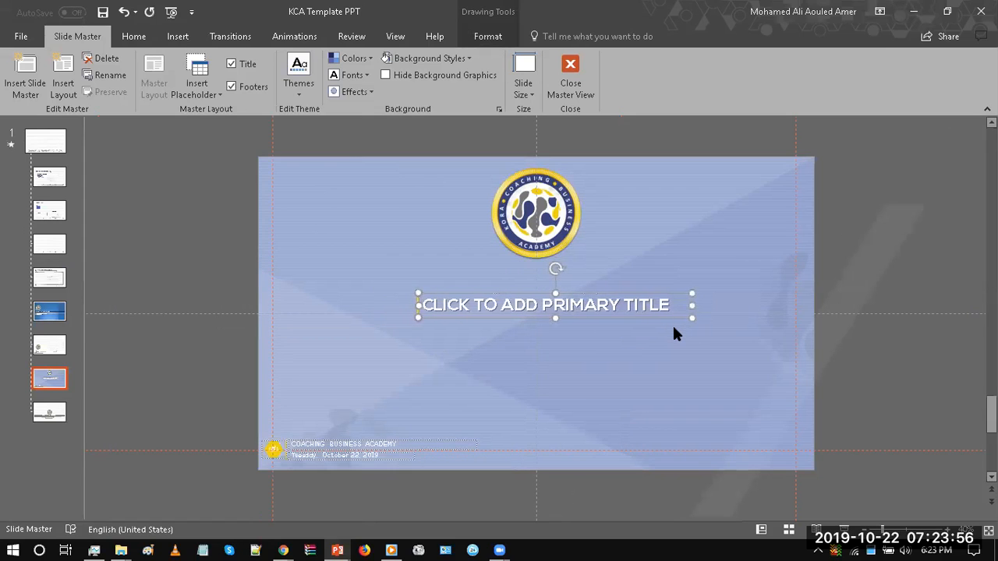
pyautogui.press('Left')
pyautogui.press('Left')
pyautogui.press('Left')
pyautogui.press('Left')
pyautogui.press('Left')
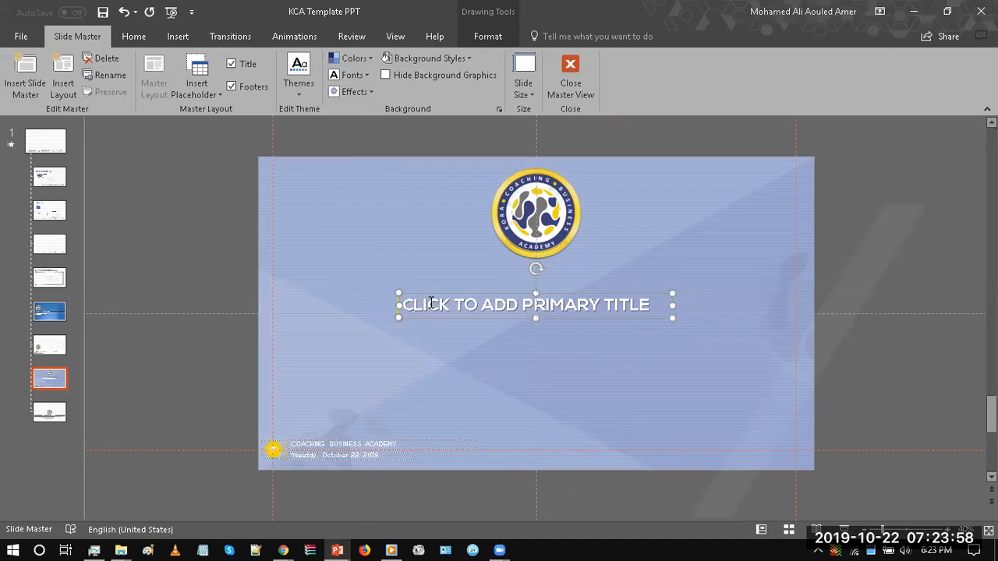
pyautogui.click(169, 218)
pyautogui.click(571, 74)
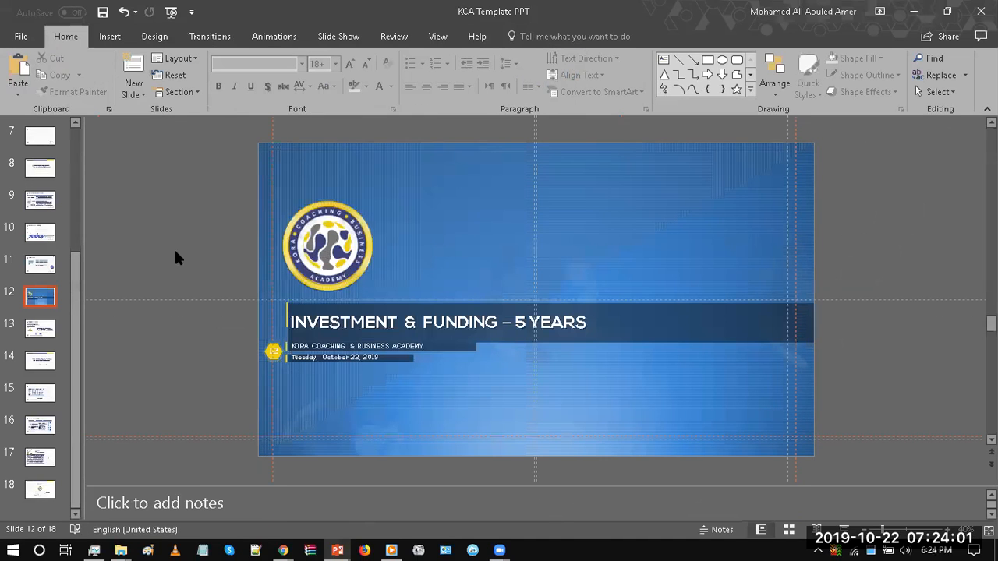
# Step: Apply the 5_Custom Layout to slide 12 and check its title placeholder
pyautogui.click(190, 53)
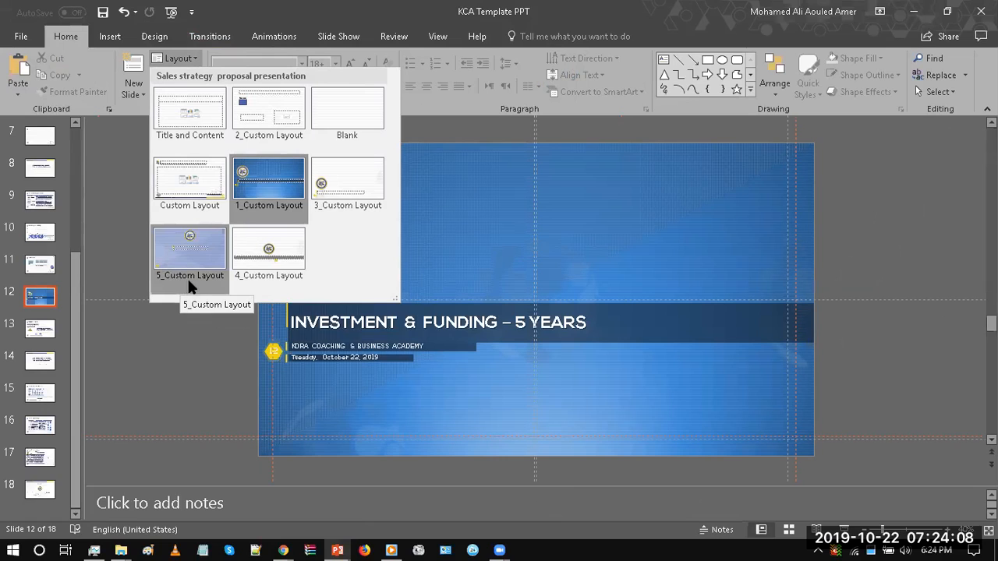
pyautogui.click(181, 251)
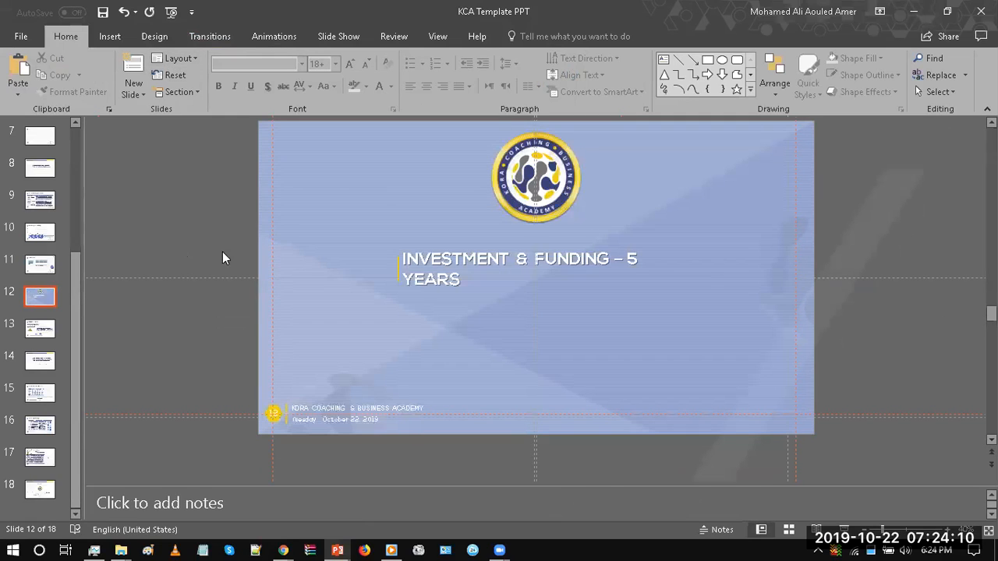
pyautogui.click(431, 258)
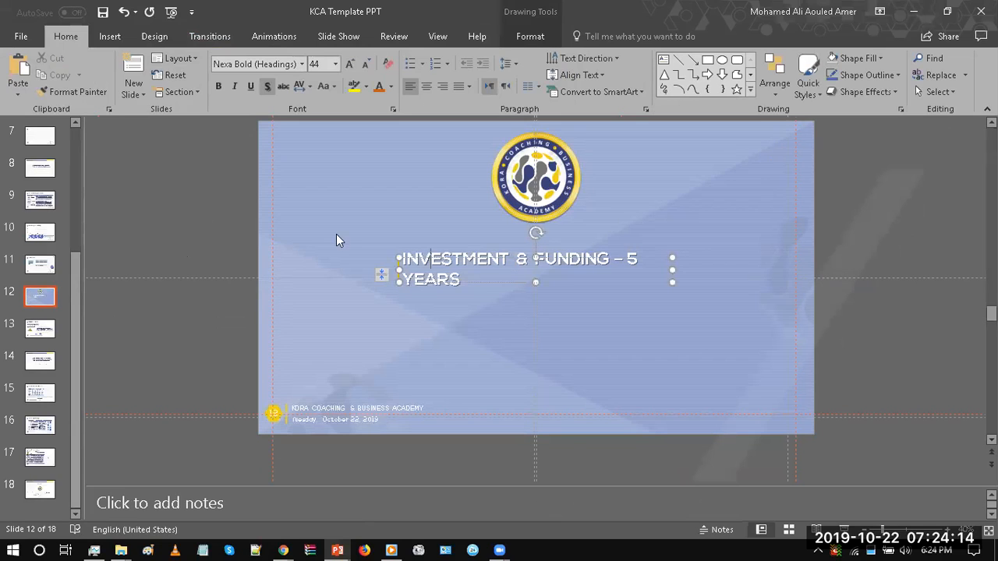
pyautogui.click(369, 275)
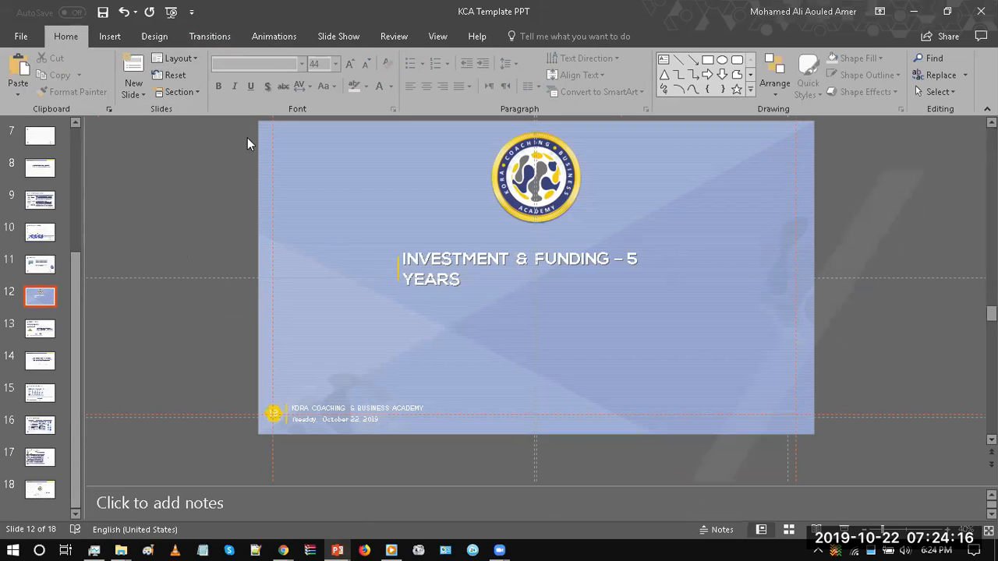
# Step: Switch slide 12 back to the 1_Custom Layout and review the available layouts again
pyautogui.click(194, 61)
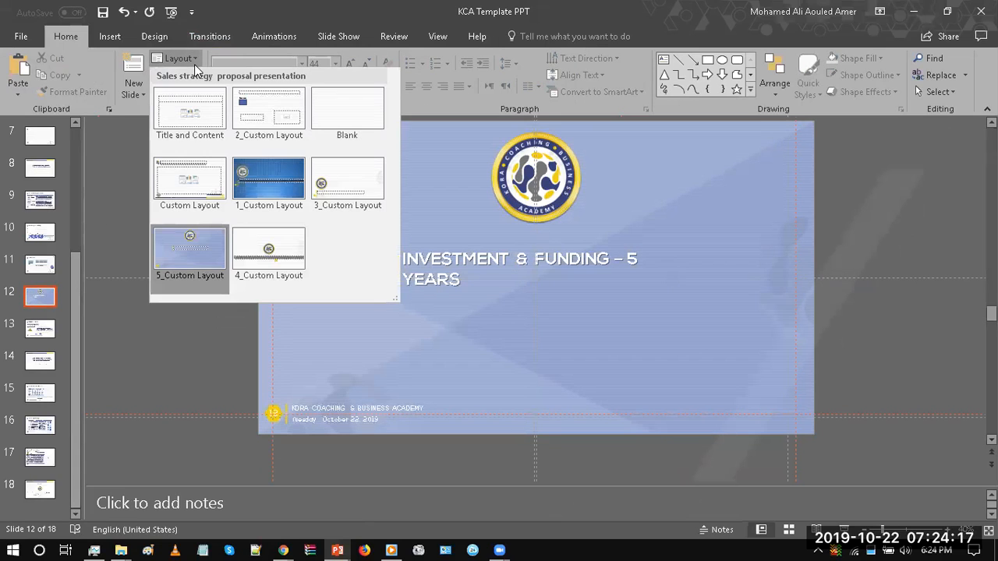
pyautogui.click(269, 176)
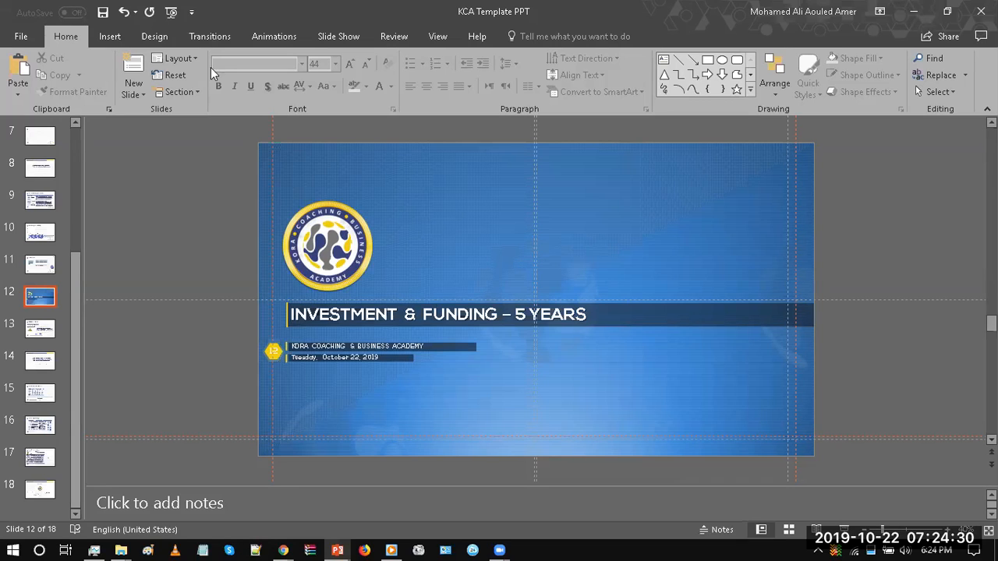
pyautogui.click(178, 59)
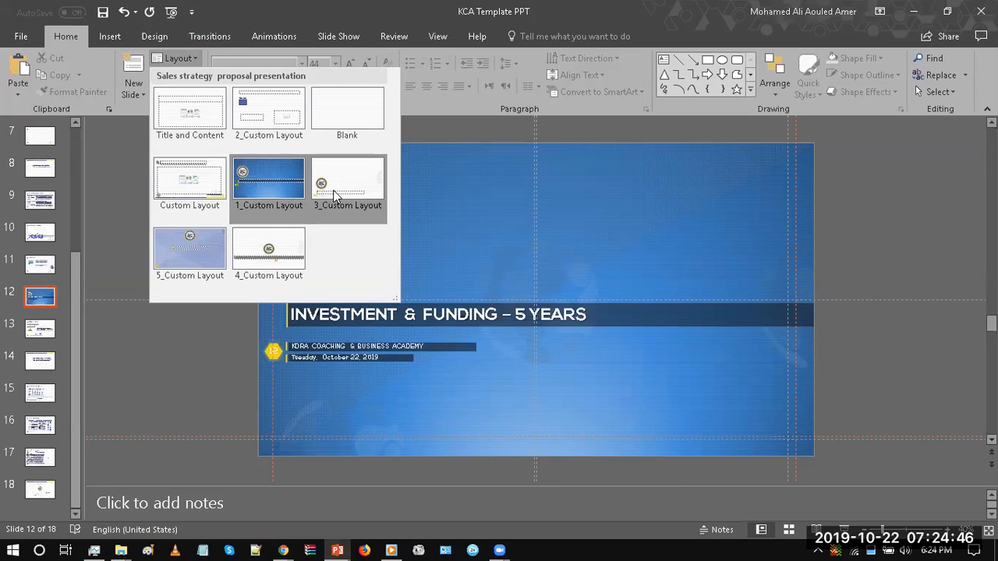
pyautogui.click(177, 254)
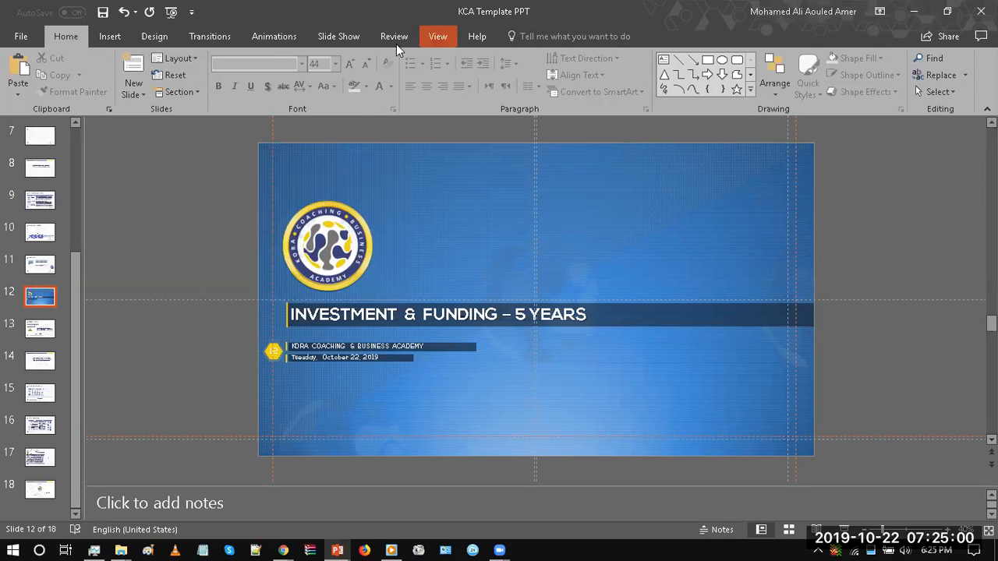
# Step: Open the blue layout in Slide Master view and move its logo slightly up and to the right, above the title
pyautogui.click(438, 36)
pyautogui.click(184, 74)
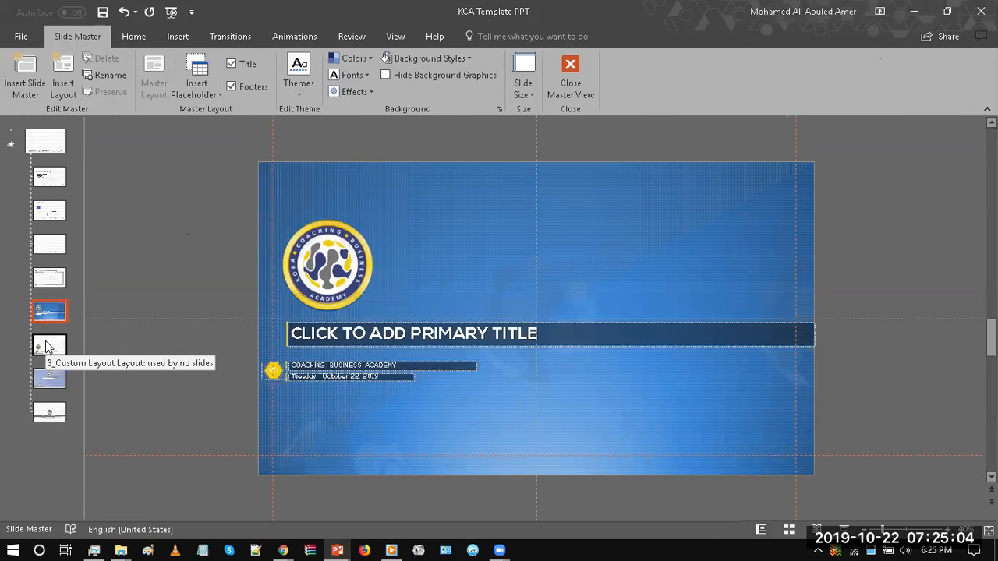
pyautogui.click(324, 256)
pyautogui.moveTo(323, 256); pyautogui.dragTo(328, 247)
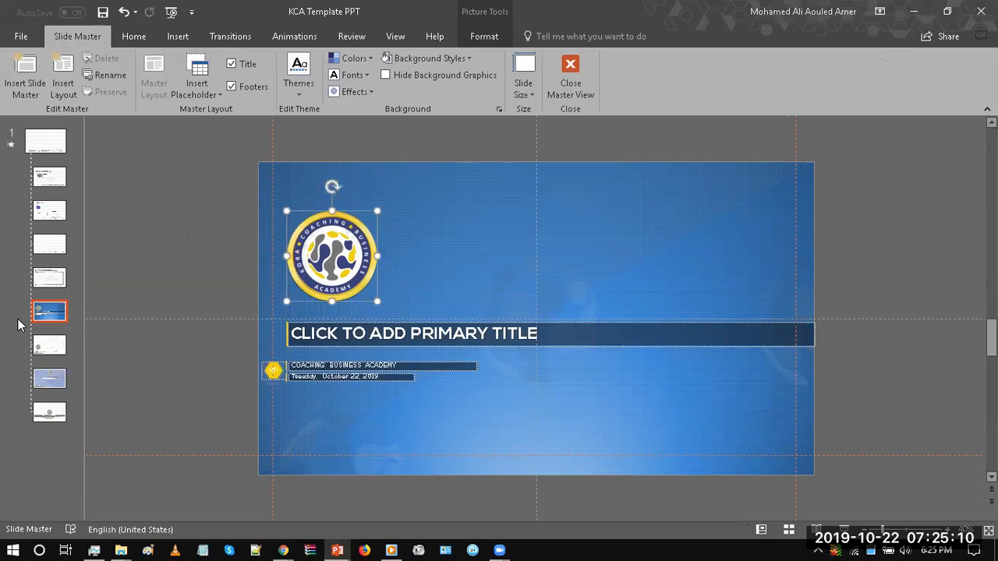
# Step: Delete the custom prompt text from the blue layout's primary title placeholder
pyautogui.click(366, 333)
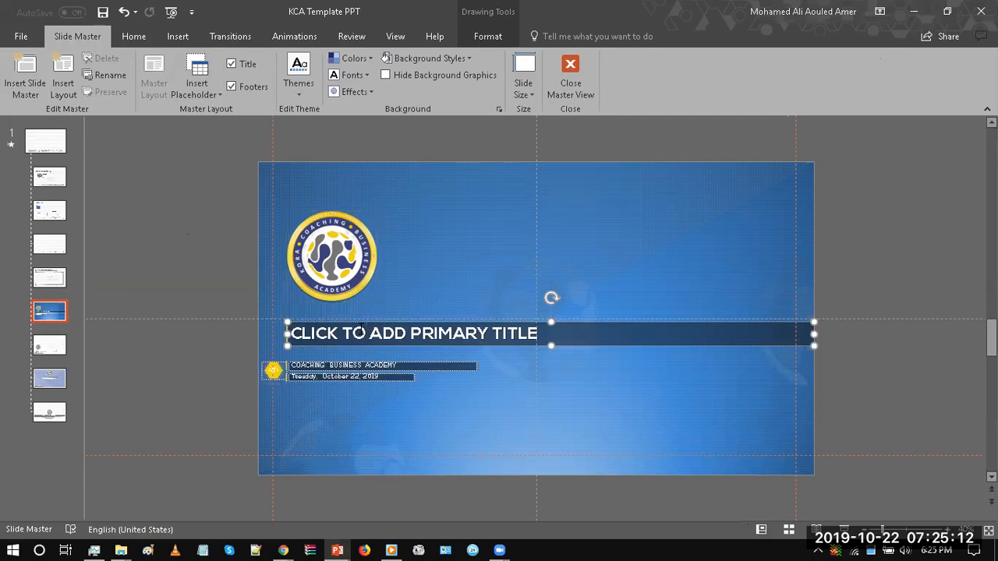
pyautogui.hotkey('ctrl', 'a')
pyautogui.press('BackSpace')
pyautogui.click(260, 294)
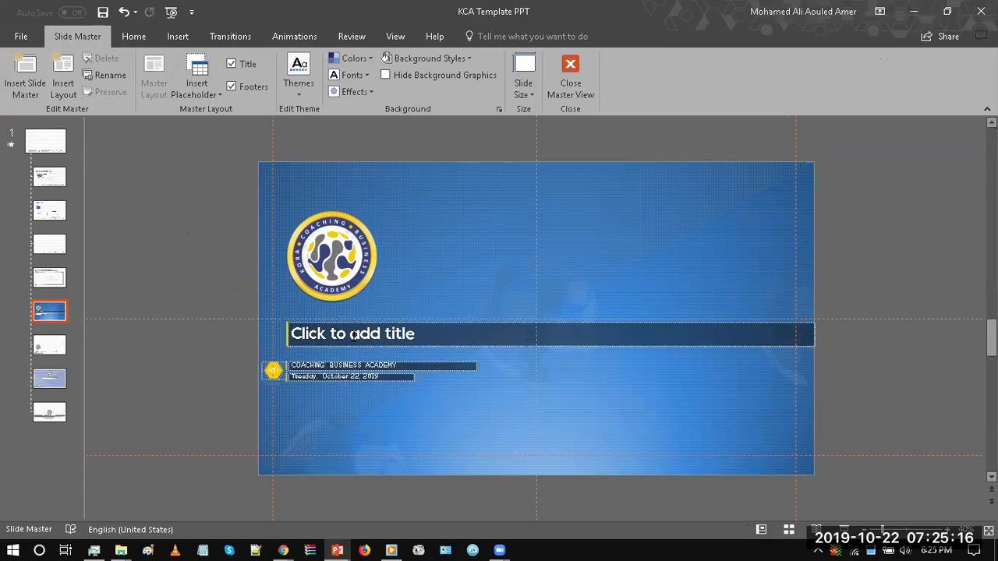
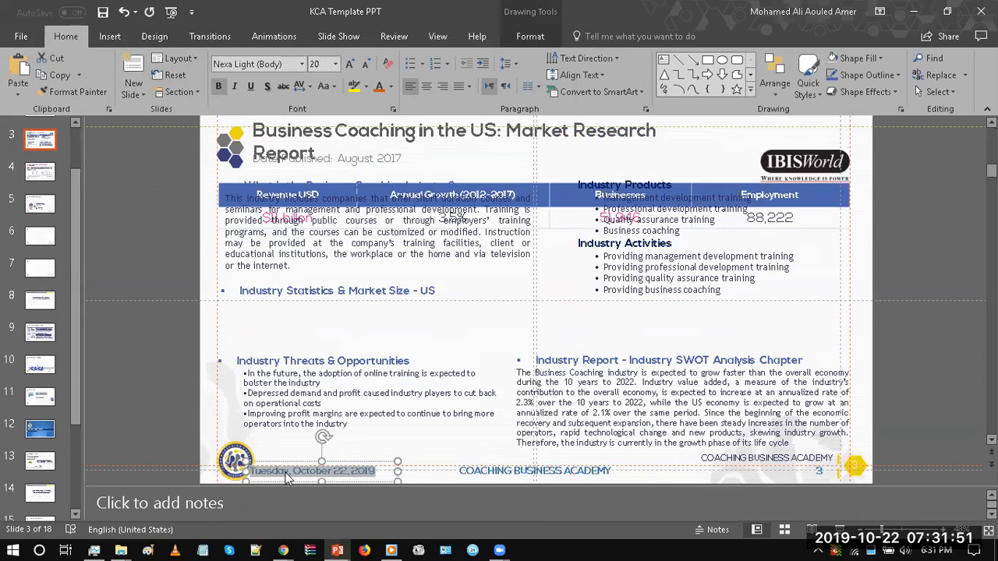
# Step: Open the header and footer settings from slide 3 and review the automatic date, fixed date, date format and language options
pyautogui.click(184, 382)
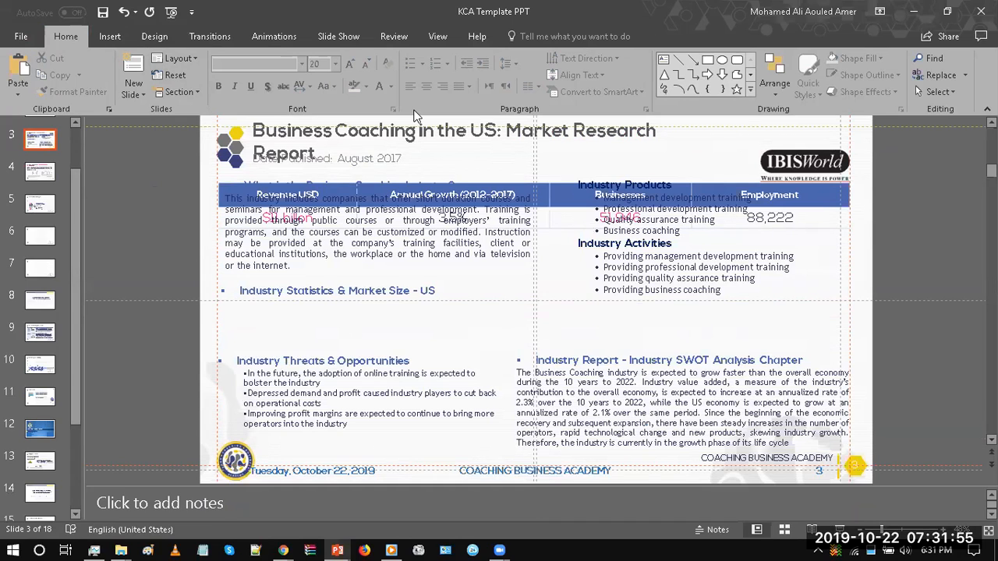
pyautogui.click(110, 36)
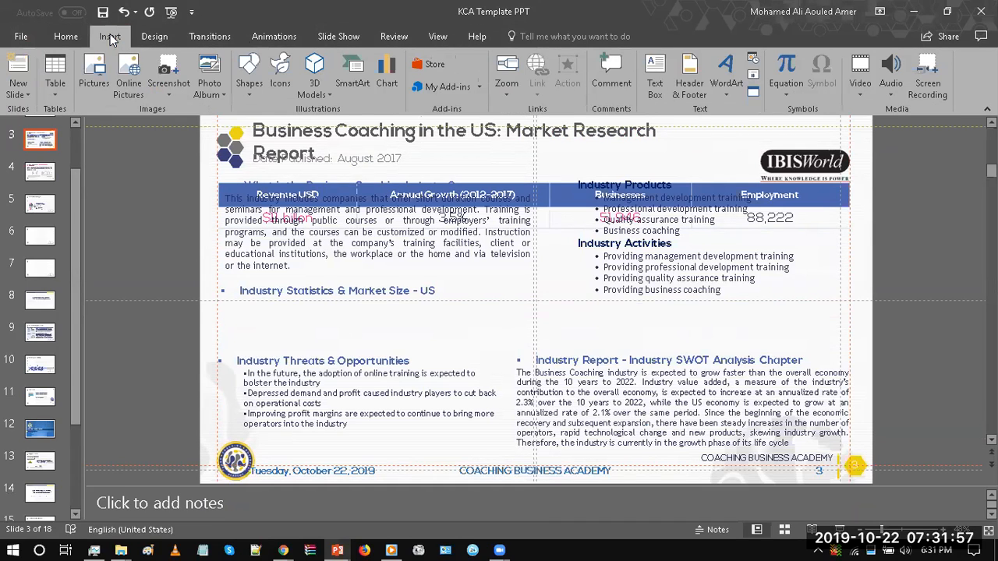
pyautogui.click(694, 93)
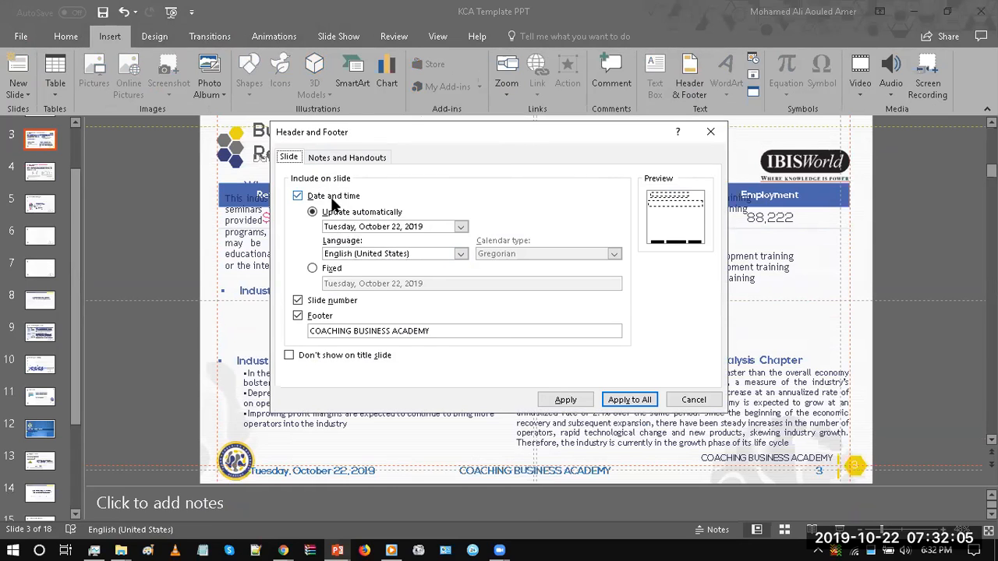
pyautogui.moveTo(382, 132); pyautogui.dragTo(355, 93)
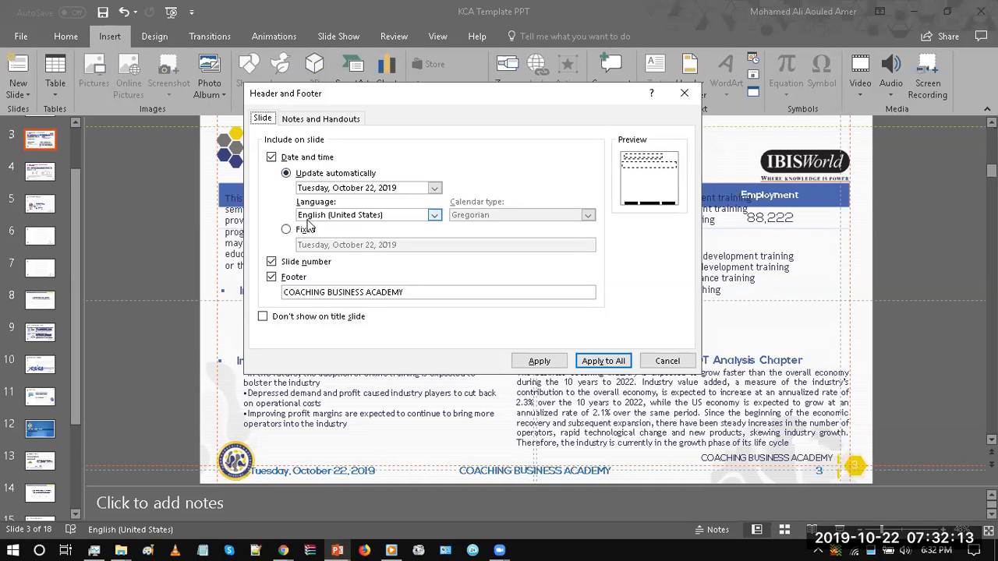
pyautogui.click(302, 230)
pyautogui.click(320, 174)
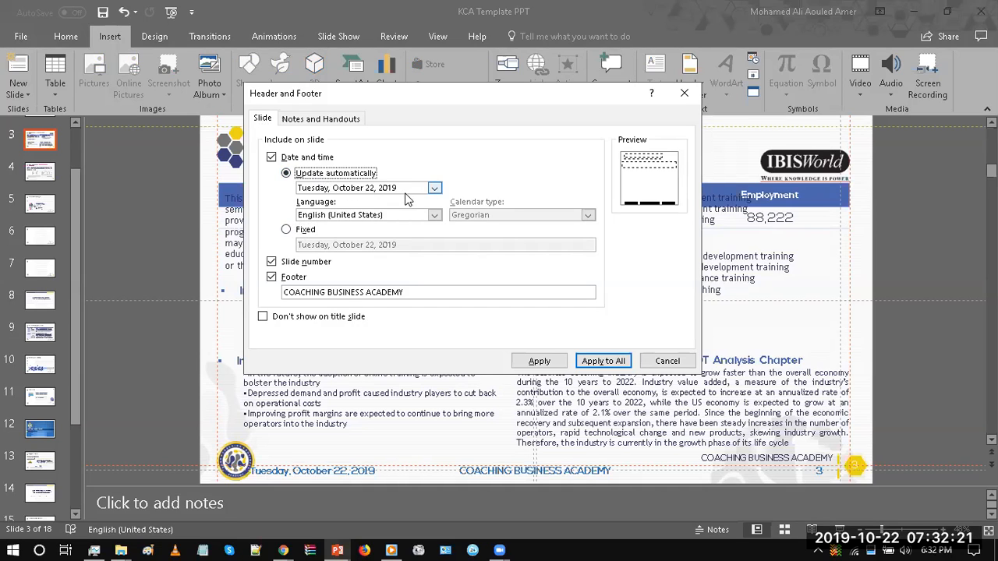
pyautogui.click(434, 189)
pyautogui.click(435, 189)
pyautogui.click(434, 216)
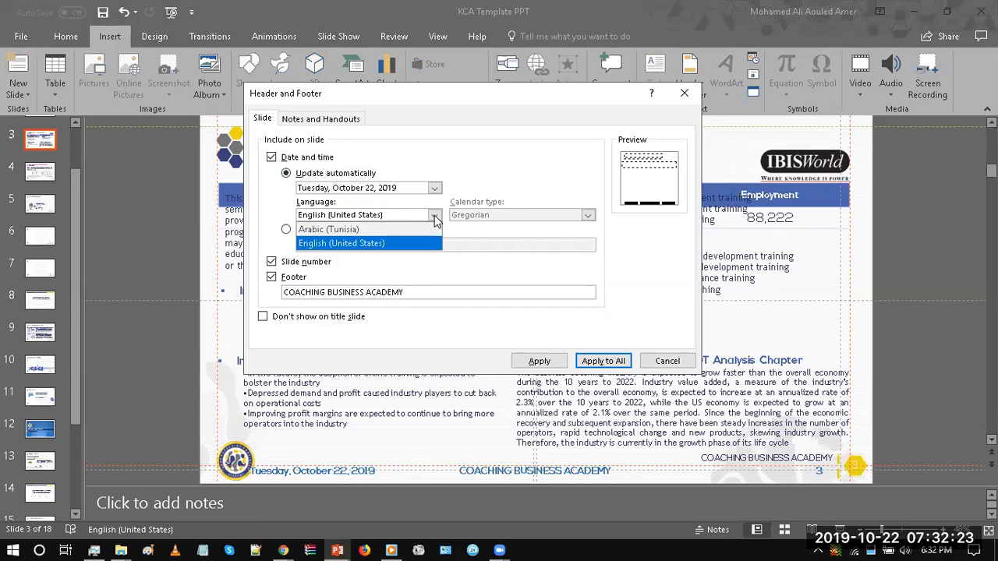
pyautogui.click(435, 215)
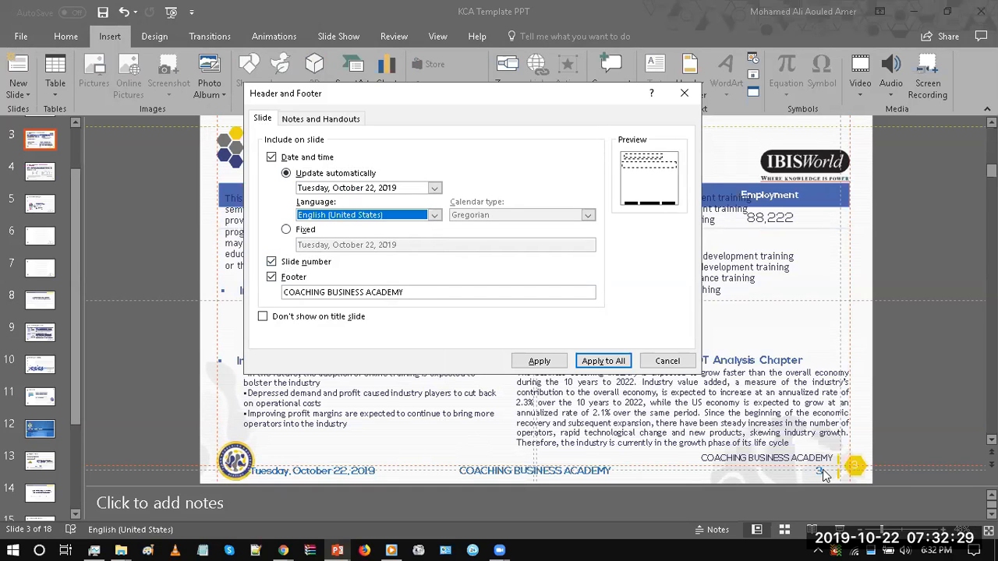
# Step: Replace the footer text with "CUSTOM FOOTER", apply it to all slides, and check it on slides 3 and 4
pyautogui.click(272, 278)
pyautogui.click(271, 278)
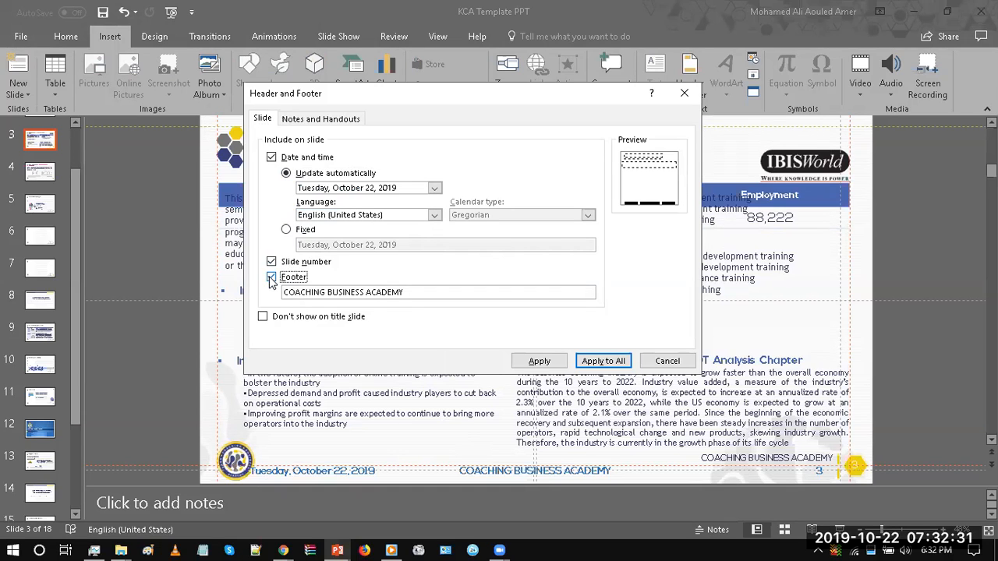
pyautogui.click(270, 278)
pyautogui.click(270, 278)
pyautogui.moveTo(406, 292); pyautogui.dragTo(277, 305)
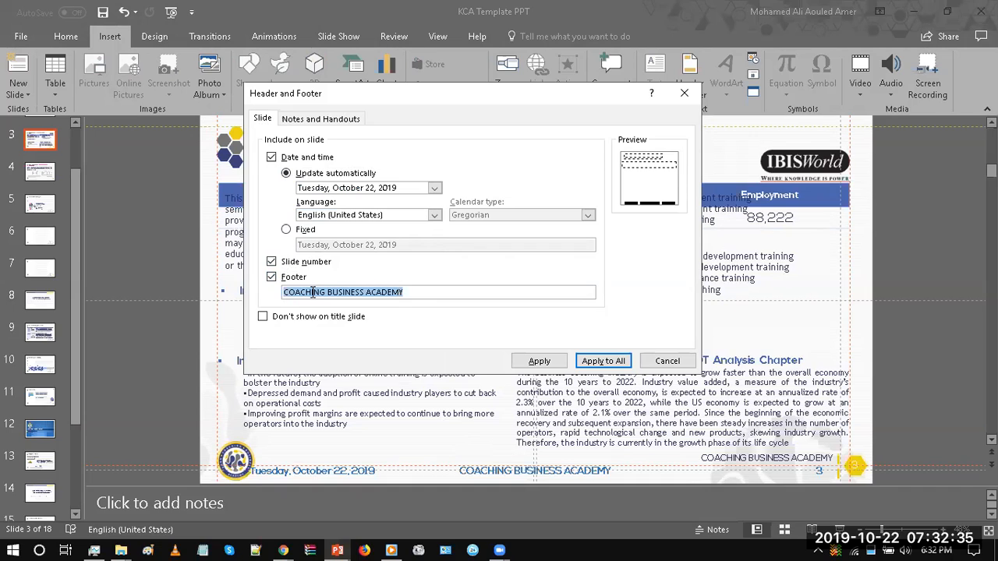
pyautogui.write('CUSTOM FOOTER')
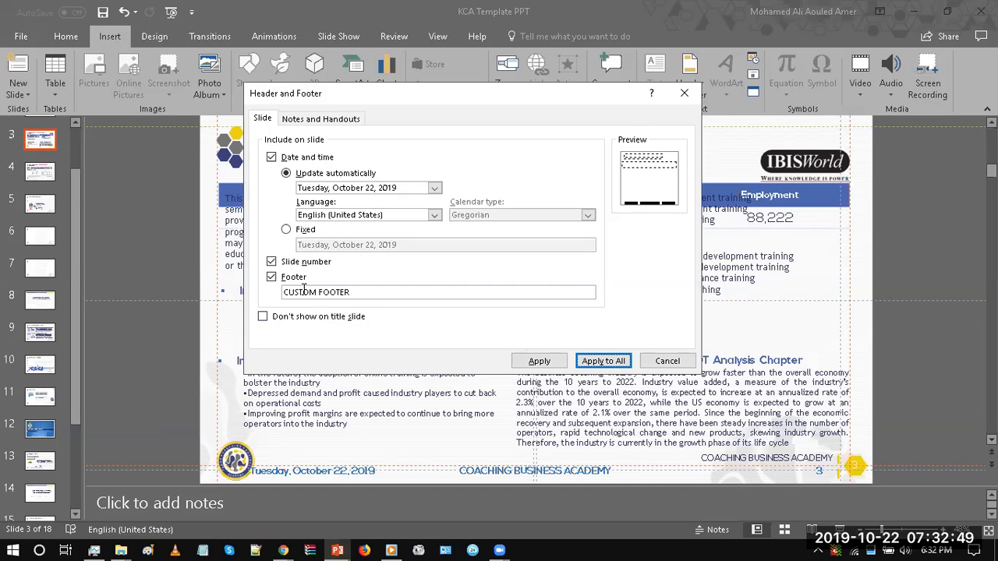
pyautogui.click(602, 361)
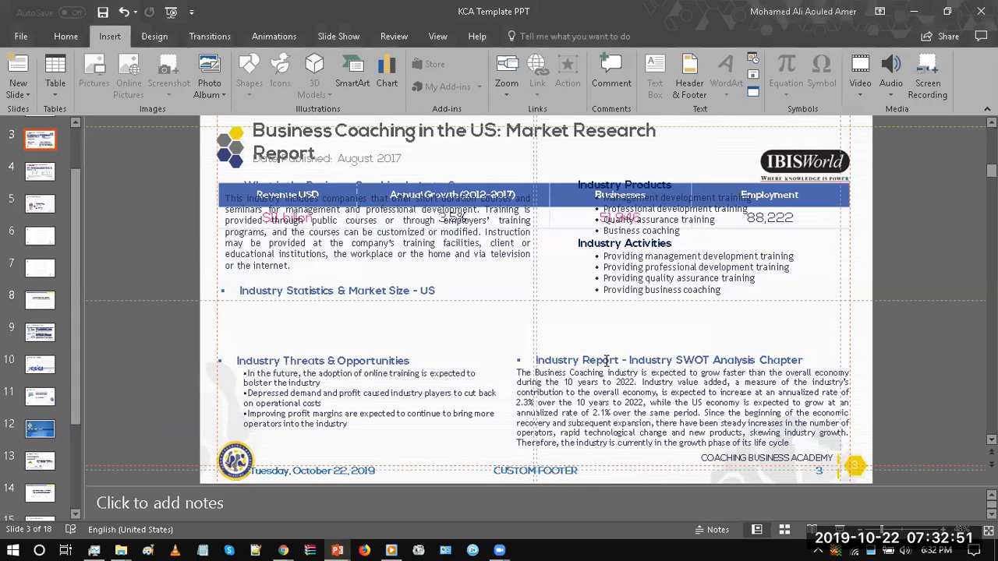
pyautogui.scroll(-2, 126, 226)
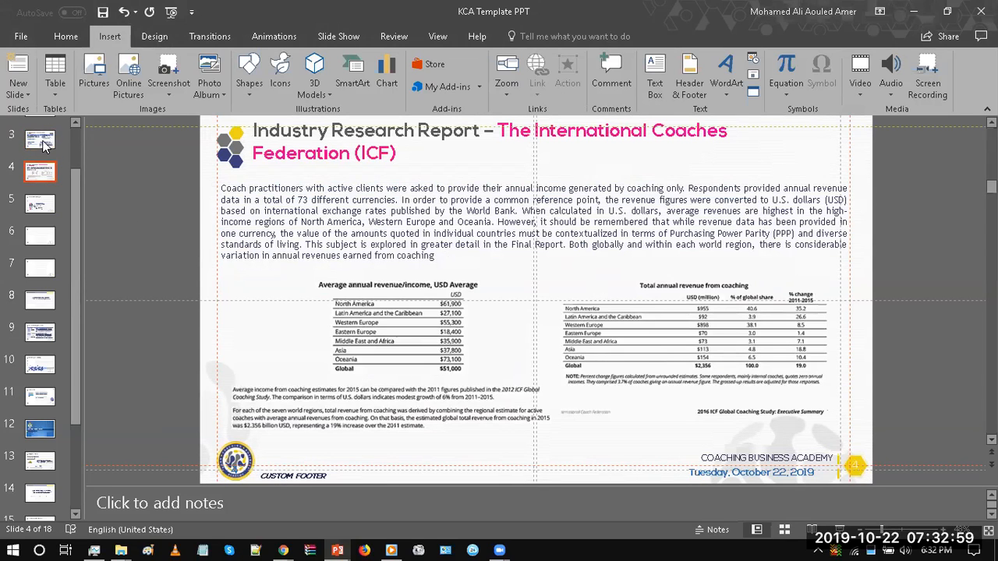
pyautogui.scroll(2, 102, 230)
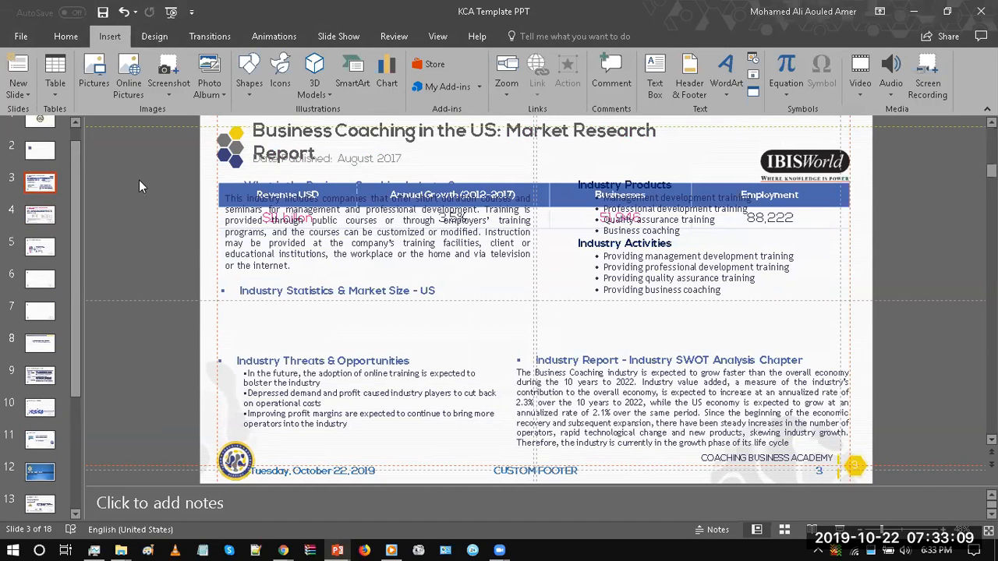
# Step: Look through the theme variant options and inspect the Custom Layout with its footer placeholders in Slide Master view
pyautogui.click(155, 34)
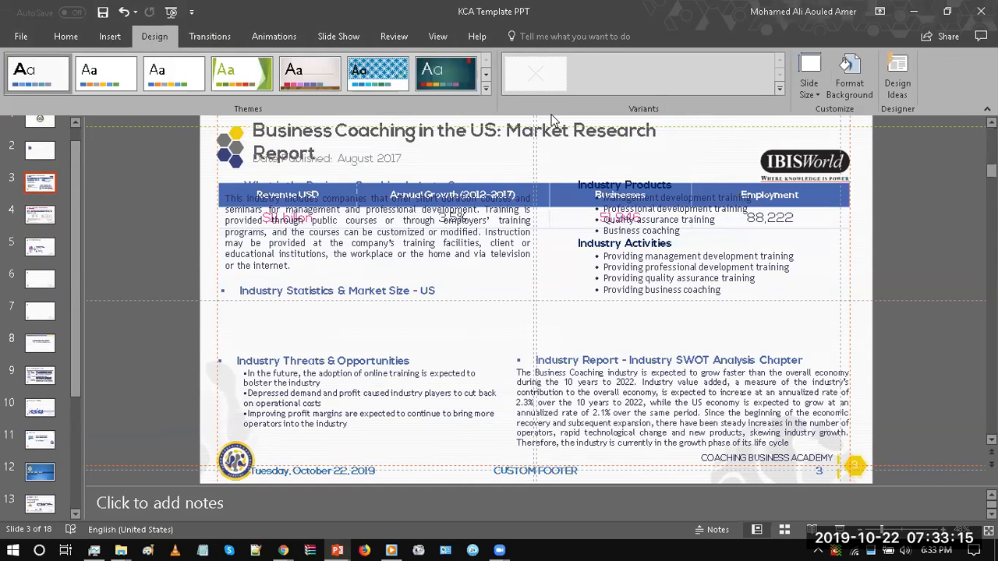
pyautogui.click(778, 89)
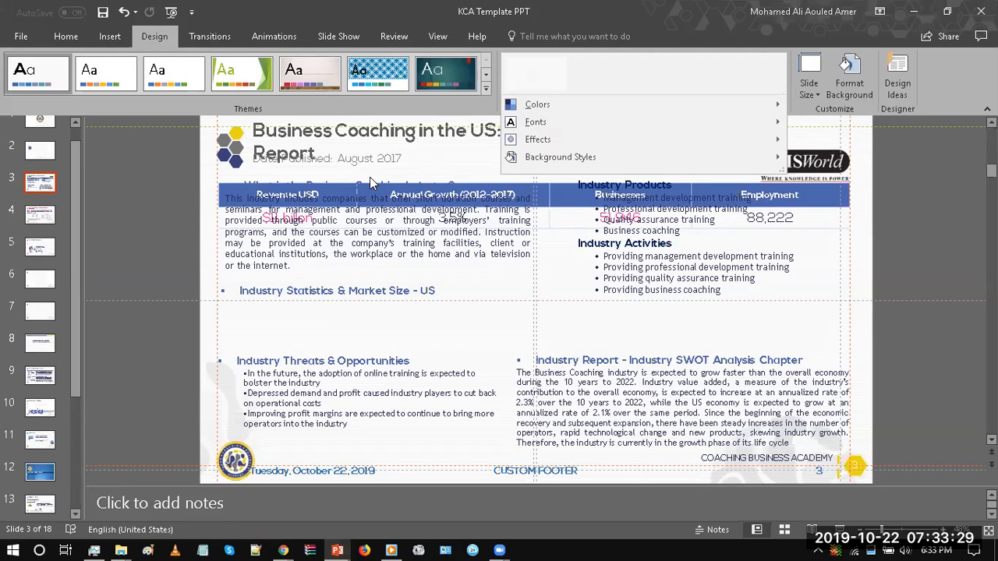
pyautogui.click(66, 37)
pyautogui.click(67, 36)
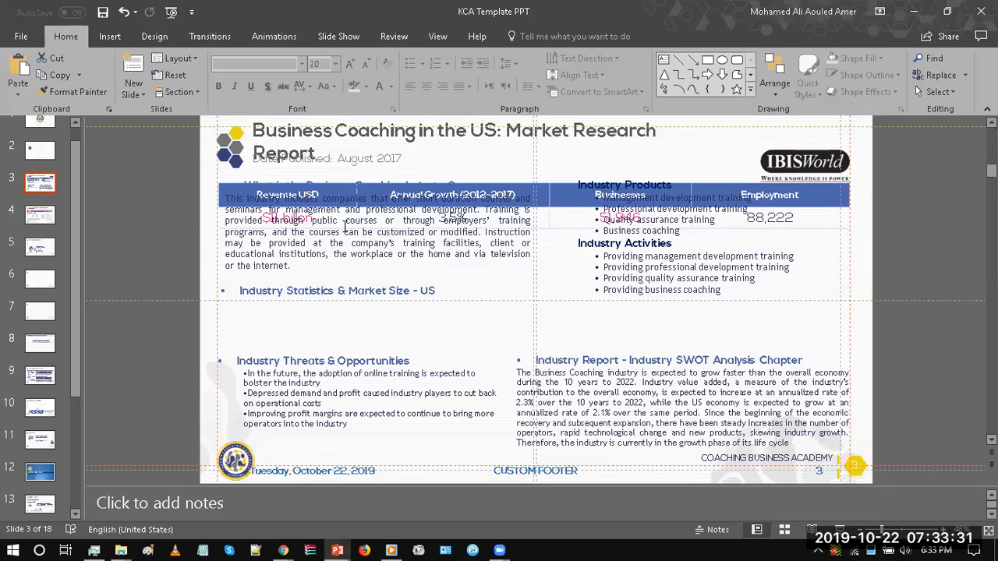
pyautogui.hotkey('ctrl', 'z')
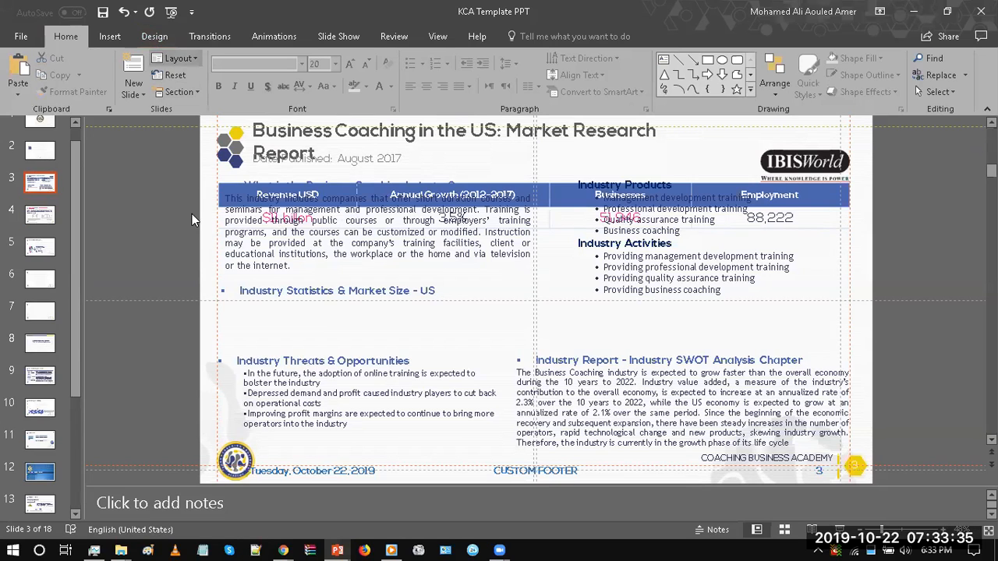
pyautogui.click(438, 39)
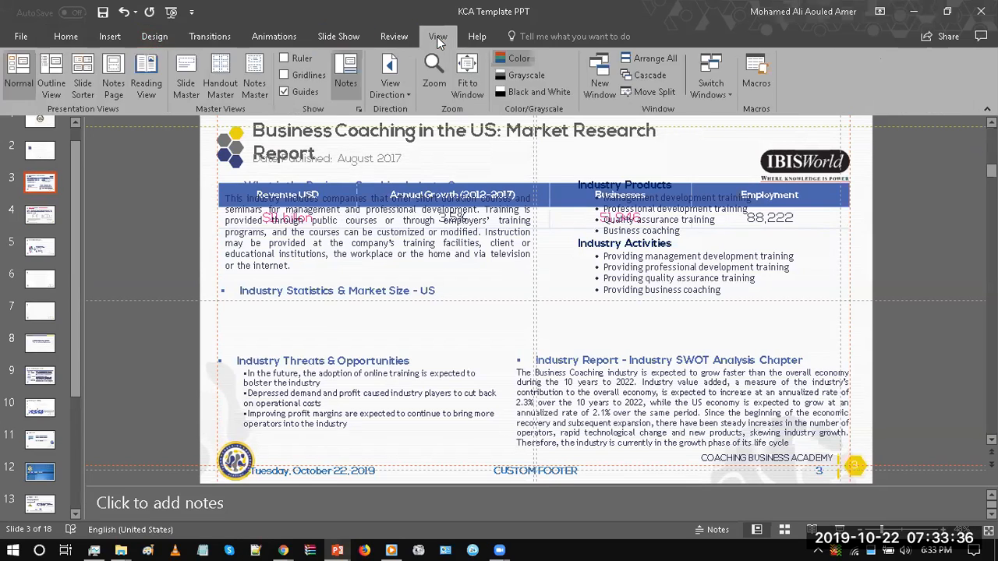
pyautogui.click(181, 91)
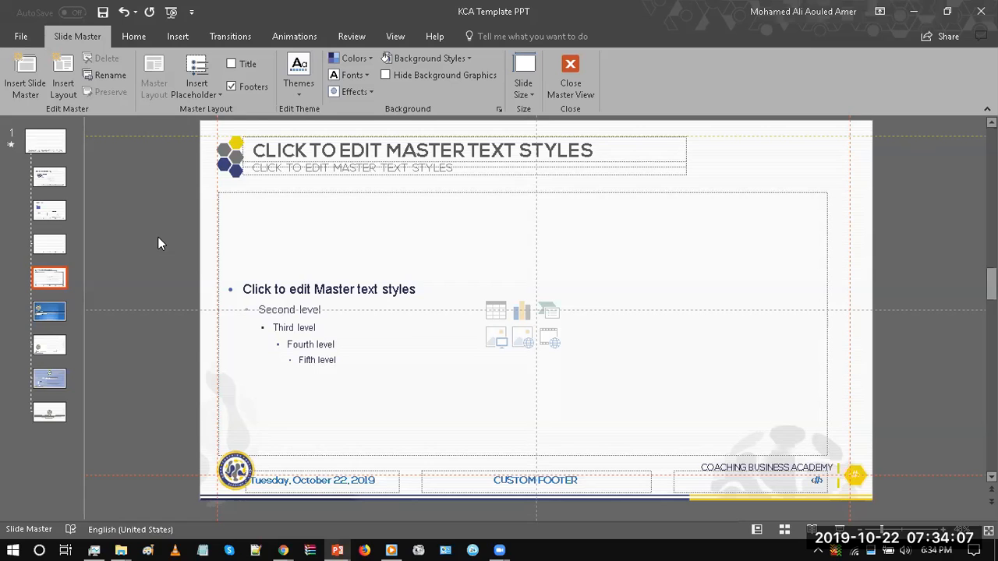
pyautogui.click(575, 98)
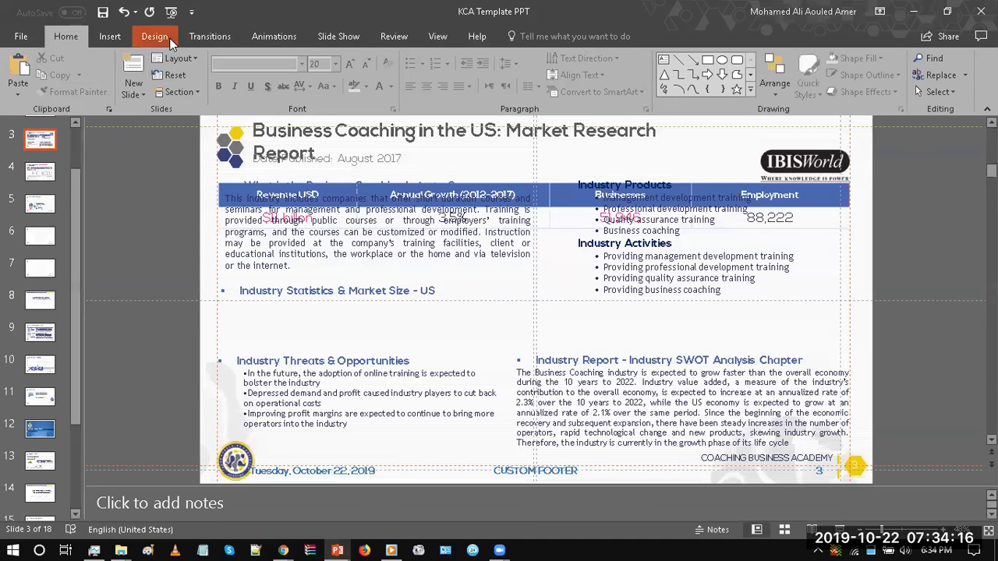
pyautogui.click(167, 39)
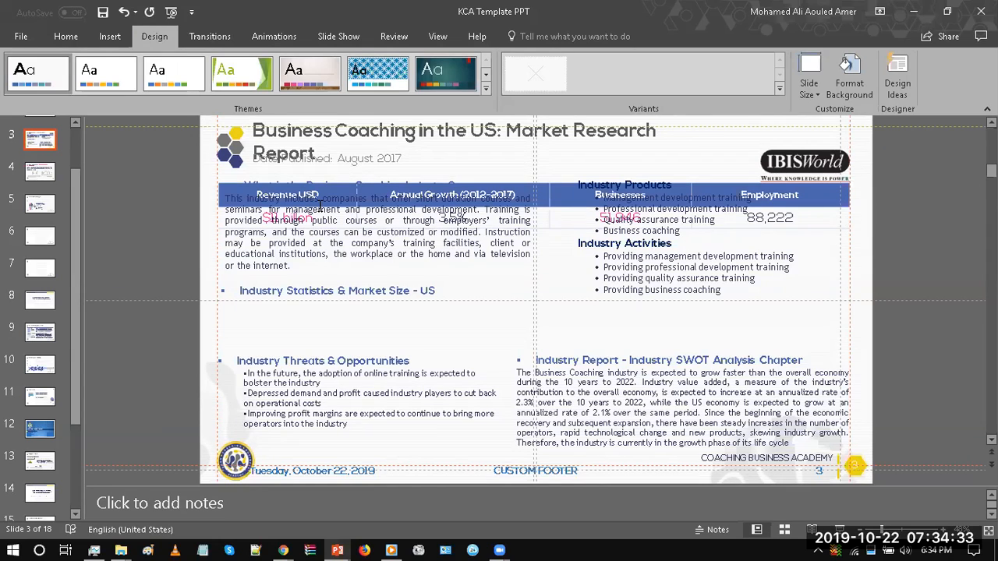
pyautogui.click(437, 37)
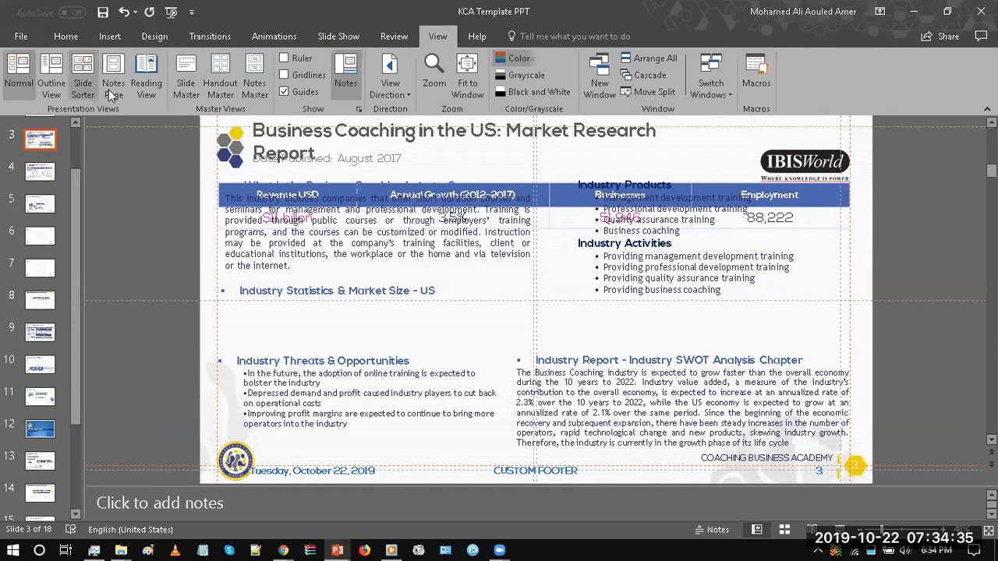
pyautogui.click(173, 80)
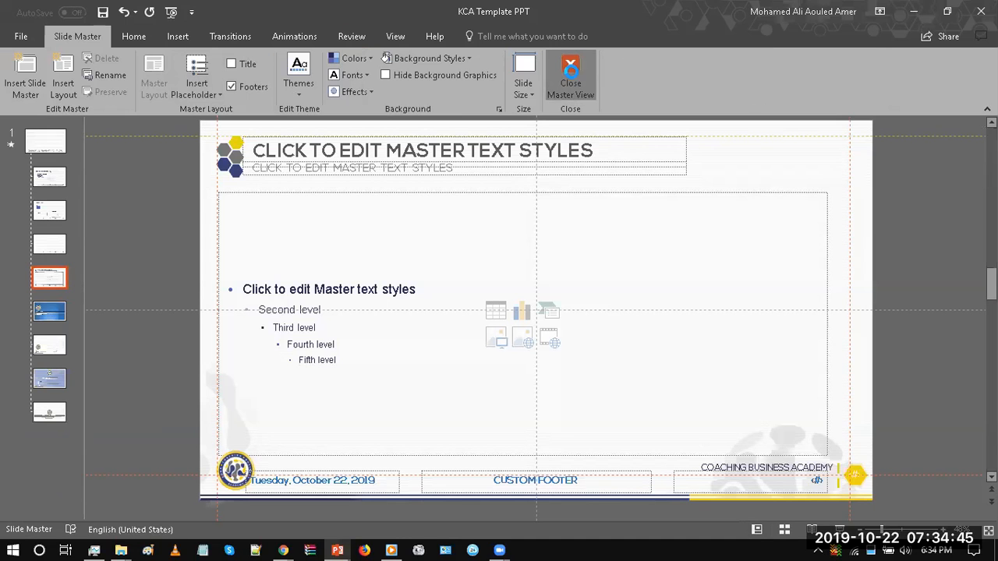
pyautogui.click(570, 78)
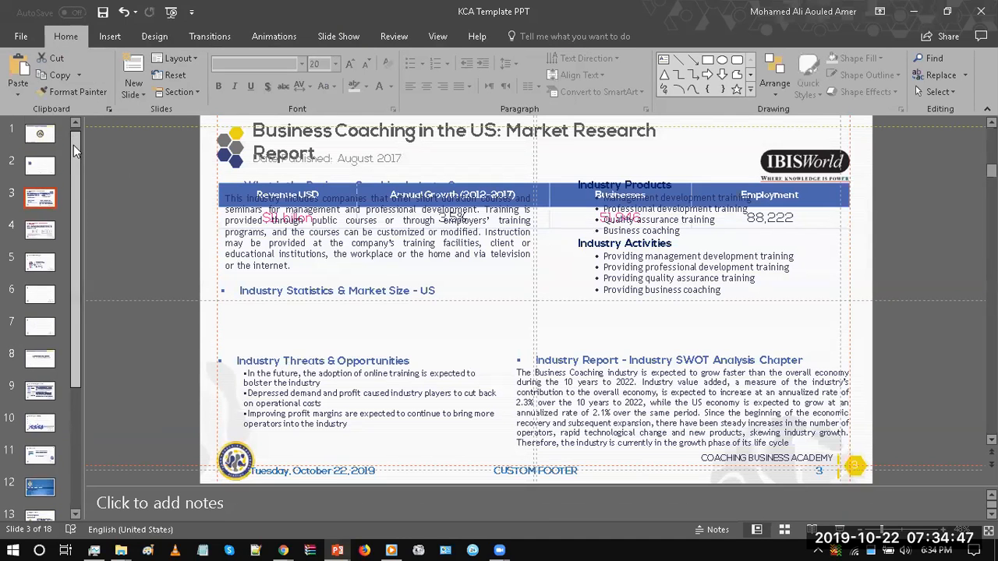
# Step: Reapply the Custom Layout to slide 3
pyautogui.press('Down')
pyautogui.click(44, 202)
pyautogui.click(171, 61)
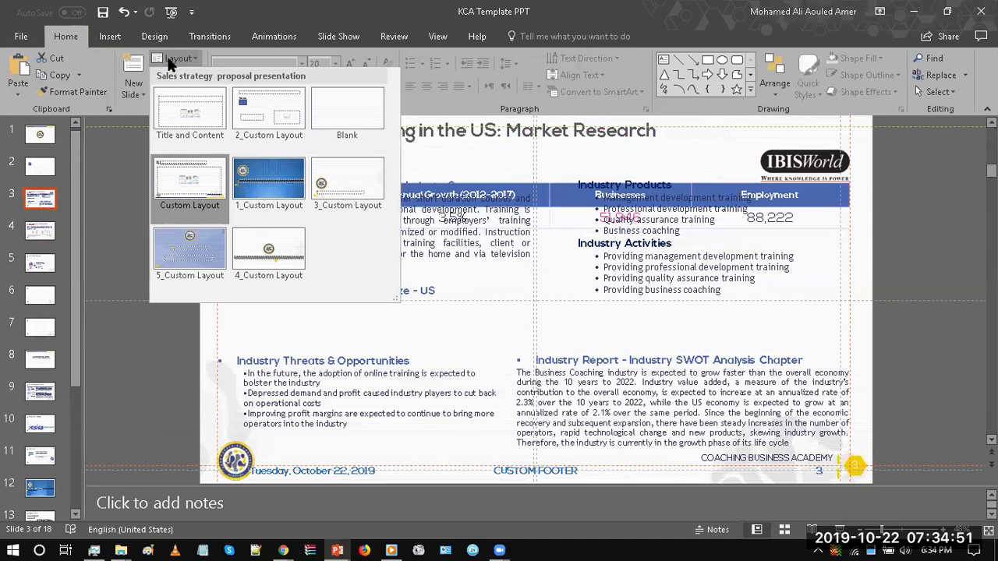
pyautogui.click(189, 186)
# Step: Go to slide 8 and widen the thumbnail pane to enlarge the slide previews
pyautogui.moveTo(73, 207); pyautogui.dragTo(73, 331)
pyautogui.click(41, 212)
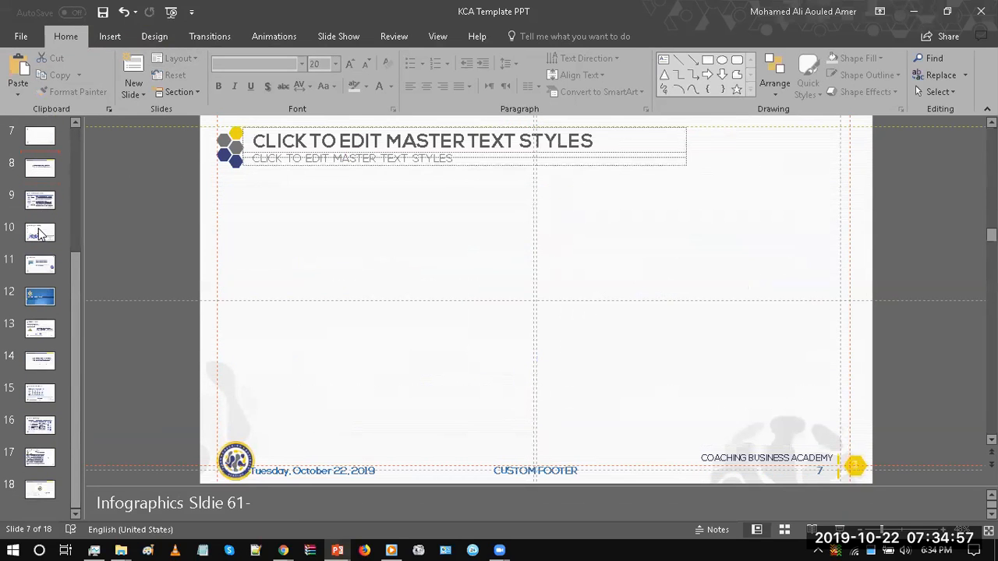
pyautogui.click(39, 224)
pyautogui.moveTo(82, 224); pyautogui.dragTo(108, 225)
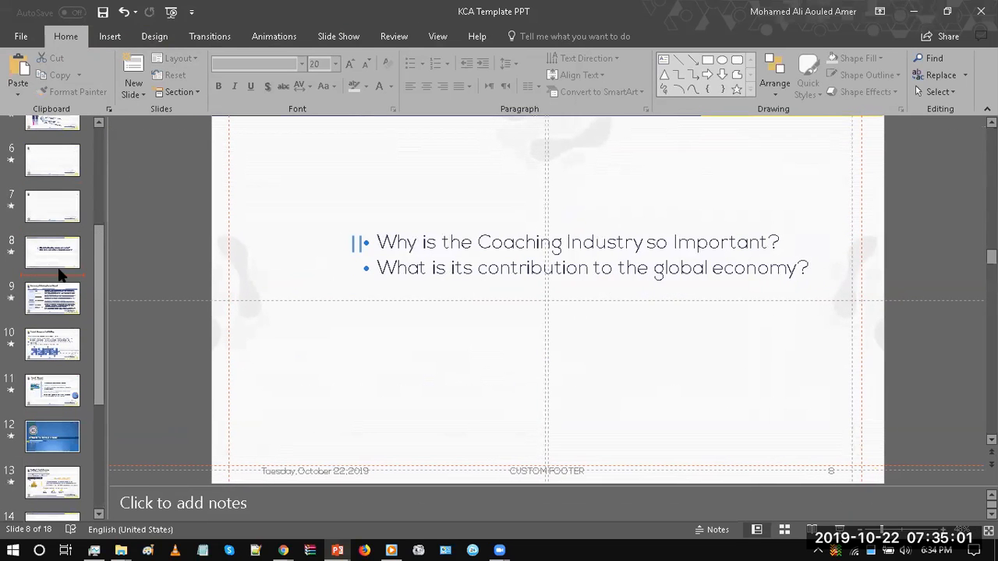
# Step: Select slides 9 to 11 together and check which layout they use
pyautogui.click(51, 297)
pyautogui.hotkey('shift', 'Down')
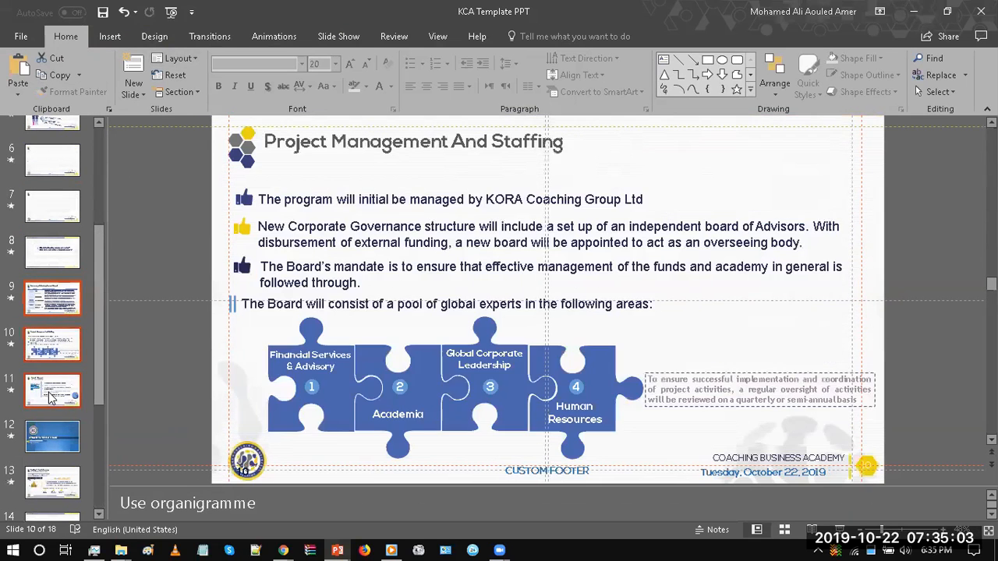
pyautogui.hotkey('shift', 'Down')
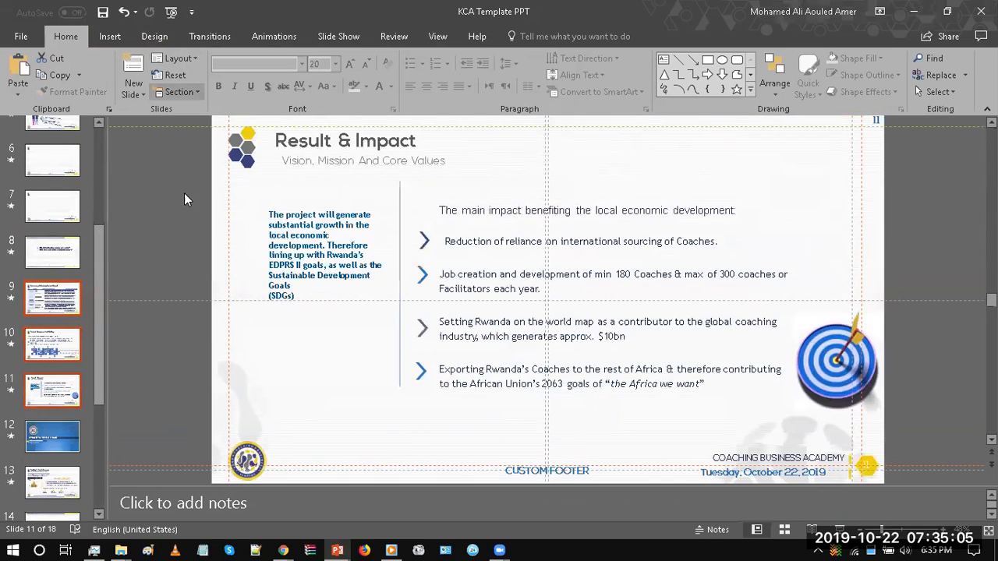
pyautogui.click(184, 56)
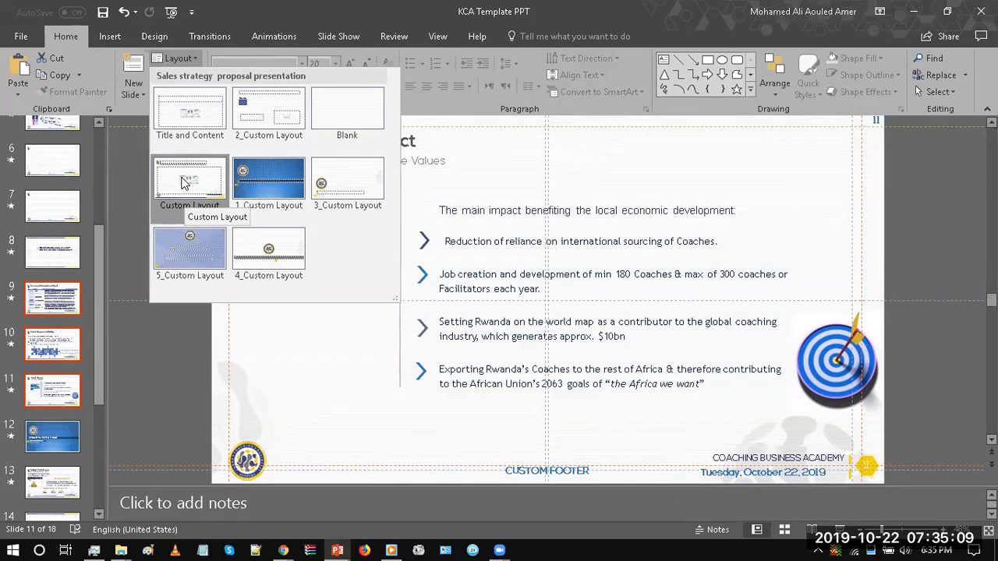
pyautogui.click(99, 267)
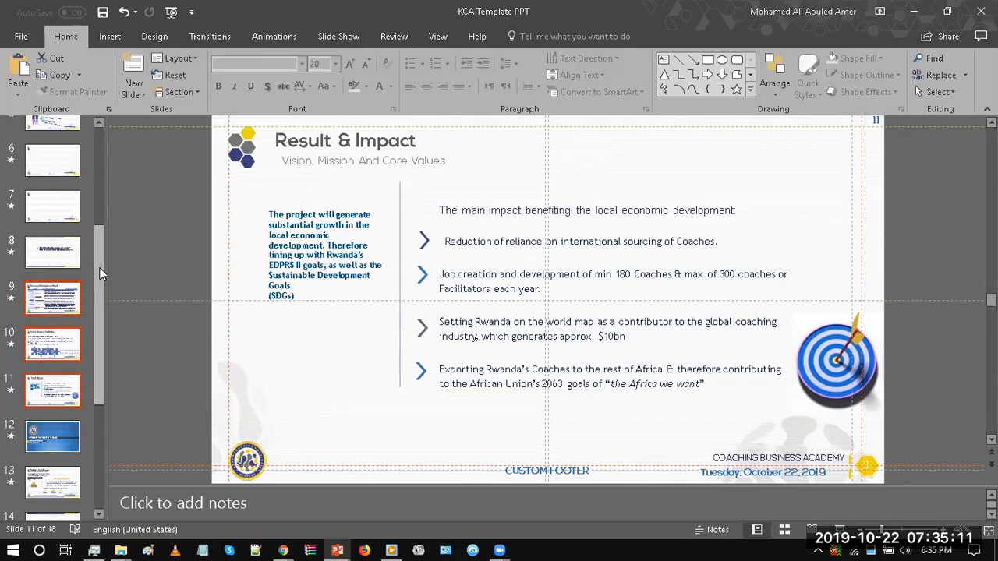
pyautogui.click(98, 138)
pyautogui.click(151, 189)
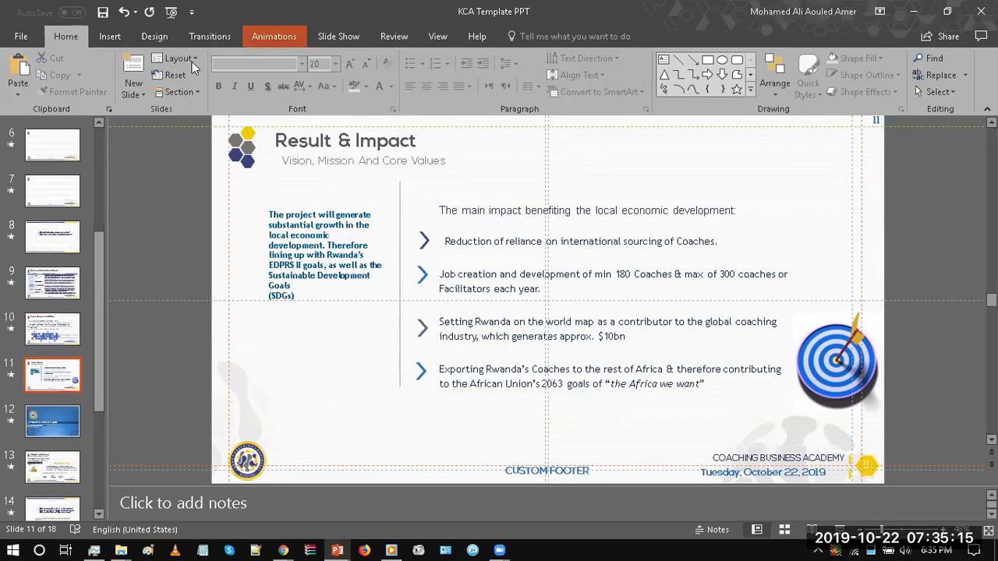
# Step: Rename the Custom Layout used by slides 3-7 and 9-11 to "Kora Content Layout 1" in Slide Master view
pyautogui.click(437, 35)
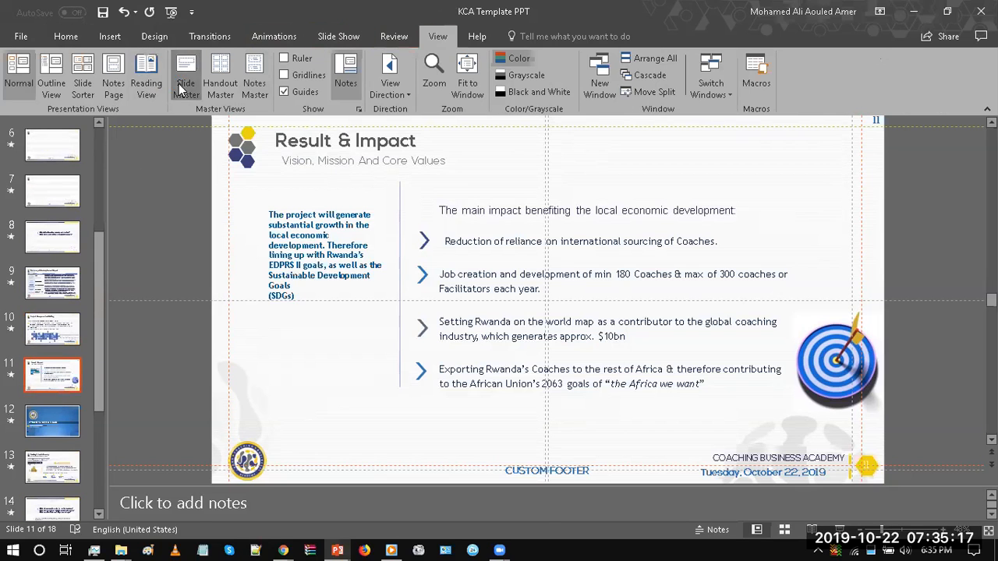
pyautogui.click(178, 82)
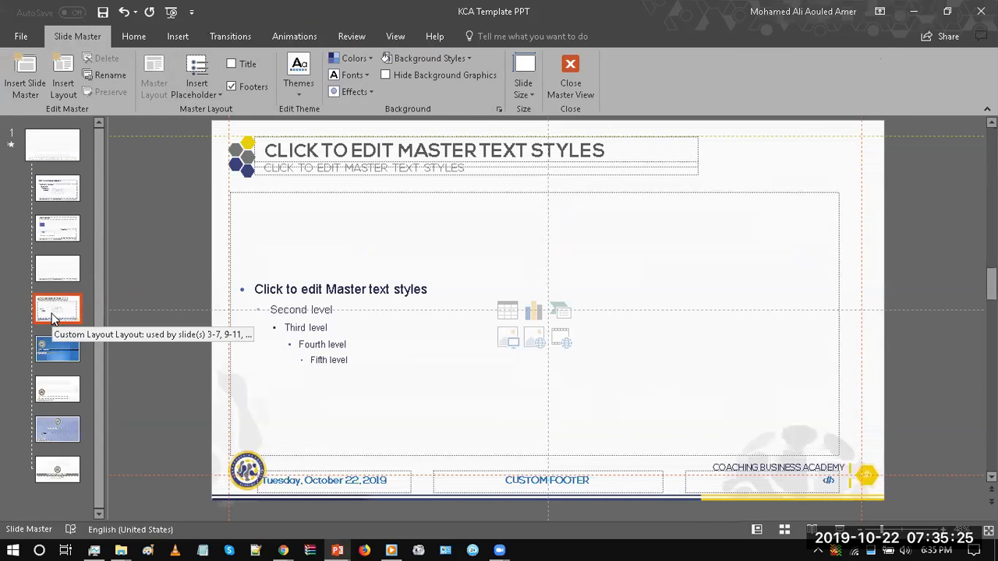
pyautogui.rightClick(53, 315)
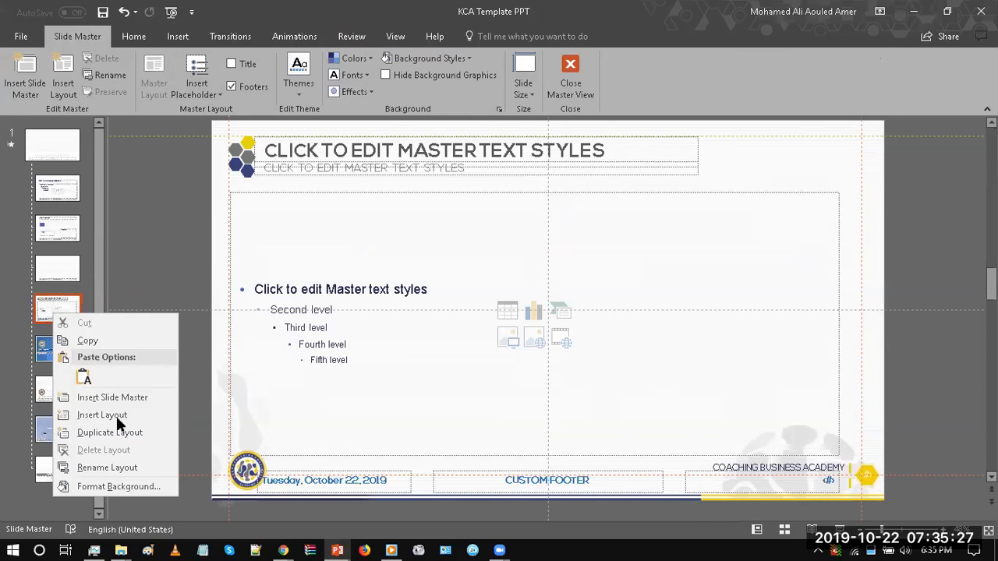
pyautogui.click(125, 467)
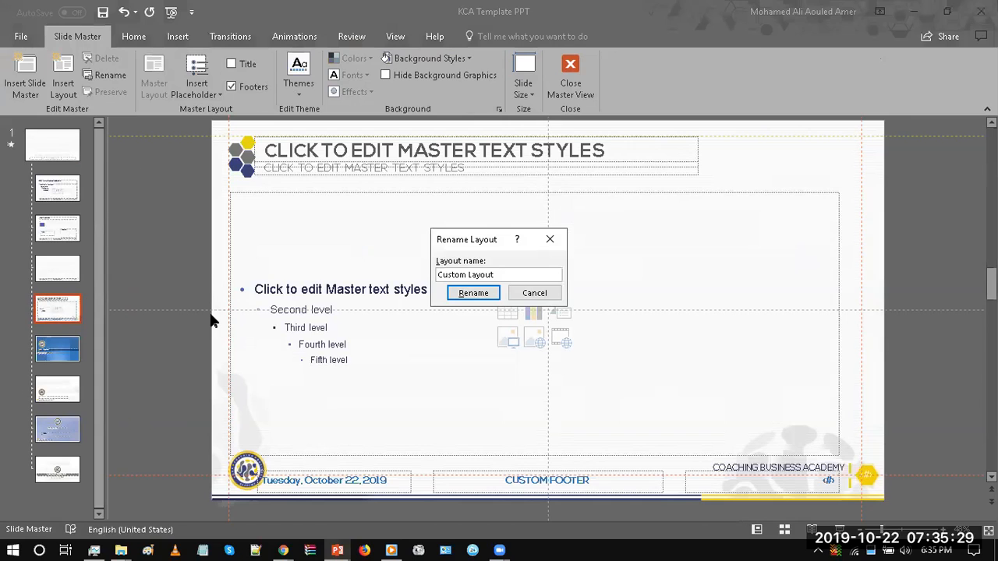
pyautogui.write('Kora Content Layput')
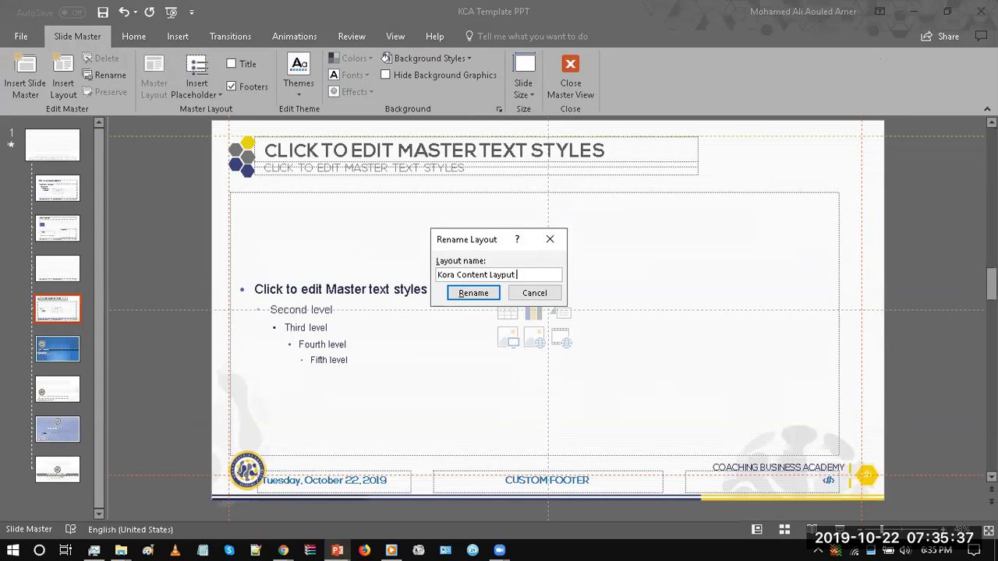
pyautogui.press('Left')
pyautogui.press('Left')
pyautogui.press('BackSpace')
pyautogui.write('o')
pyautogui.press('Right')
pyautogui.press('Right')
pyautogui.write('1')
pyautogui.click(465, 293)
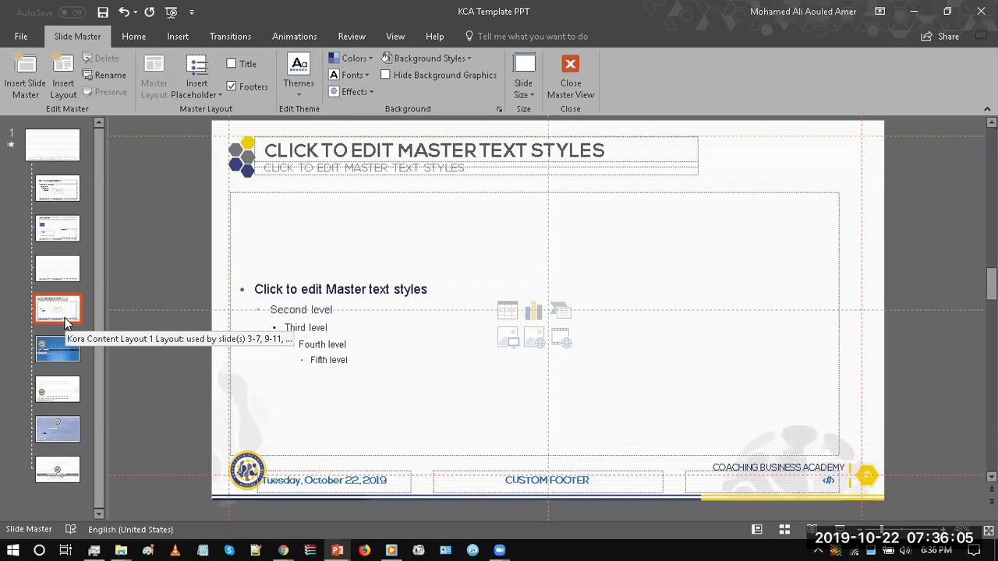
# Step: Draw a rectangle about 7.32" wide and 5.73" high on the Kora Content Layout 1 and centre it horizontally
pyautogui.click(136, 38)
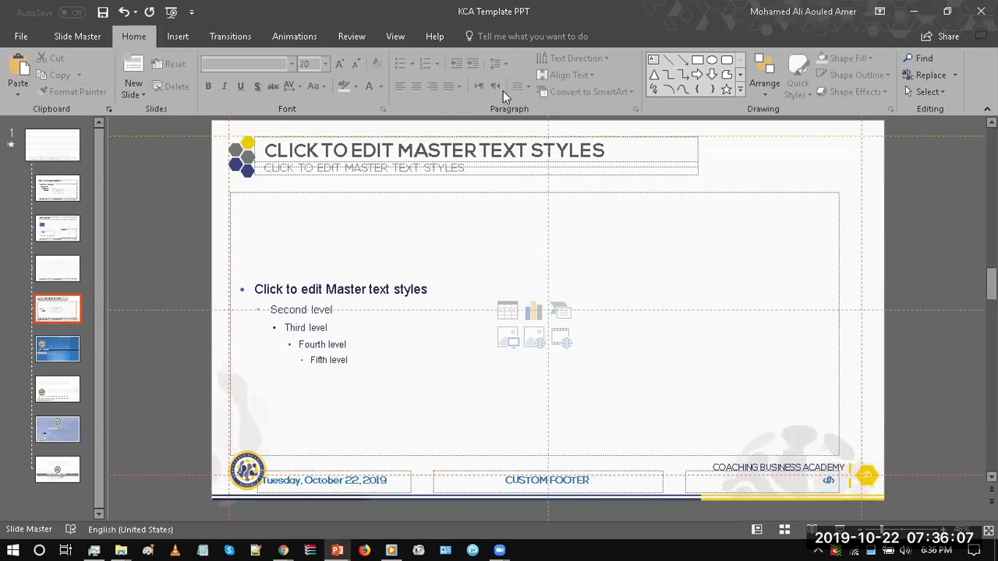
pyautogui.click(698, 60)
pyautogui.moveTo(602, 248)
pyautogui.mouseDown()
pyautogui.moveTo(806, 385)
pyautogui.moveTo(849, 441)
pyautogui.mouseUp()
pyautogui.moveTo(474, 275); pyautogui.dragTo(519, 289)
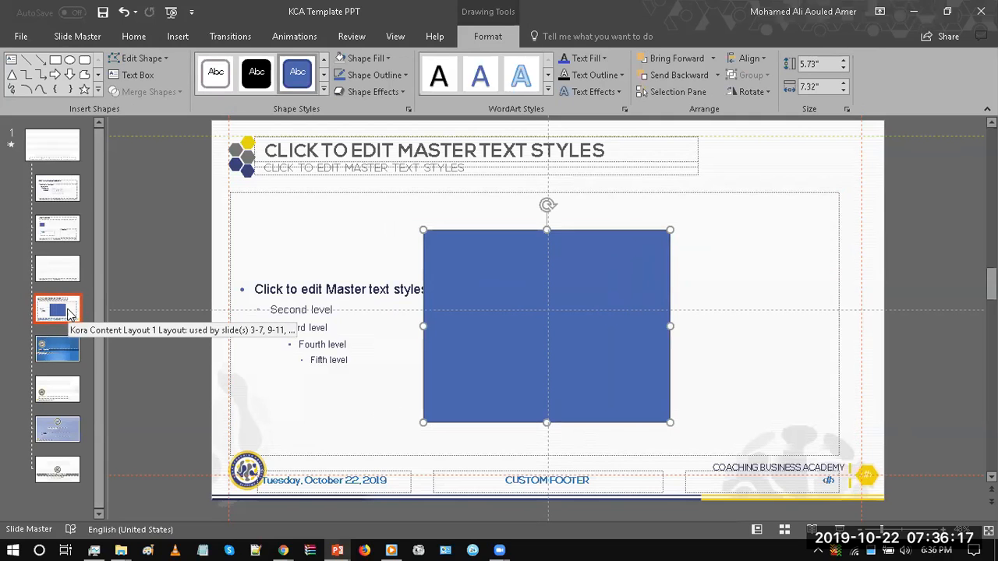
pyautogui.click(150, 204)
# Step: Close Slide Master view and check slides 15 to 17 for the shape added to their layout
pyautogui.click(569, 76)
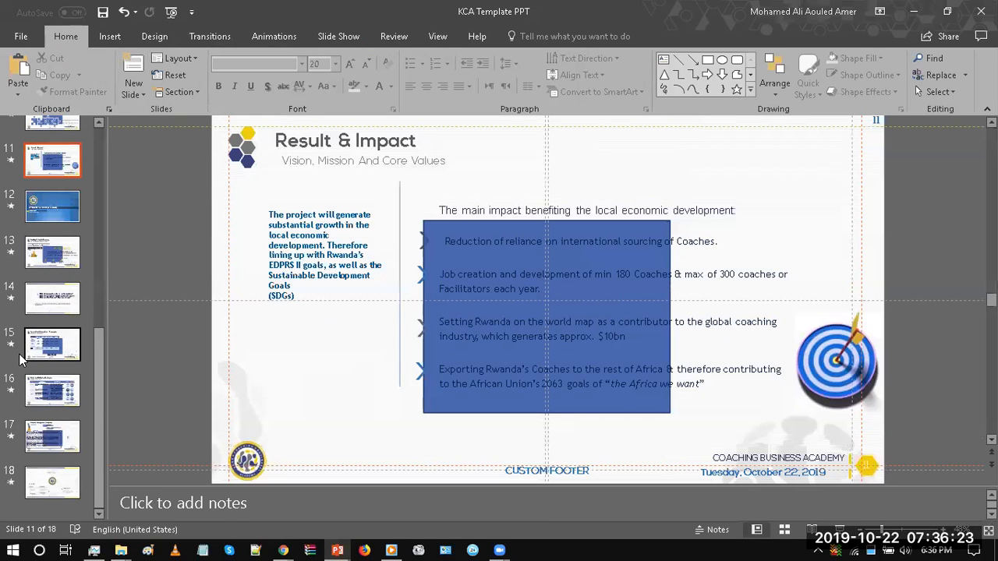
pyautogui.click(77, 351)
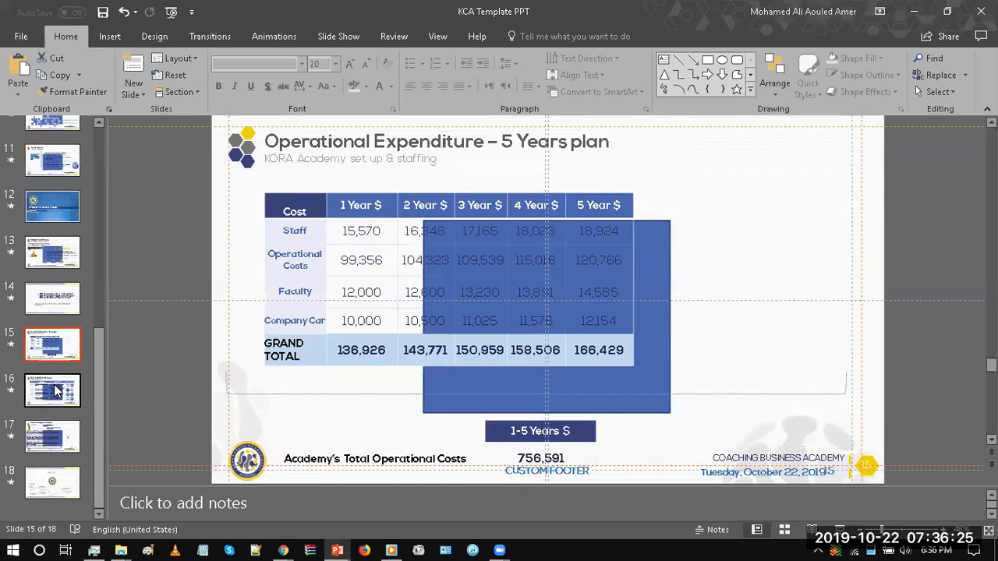
pyautogui.click(56, 394)
pyautogui.click(56, 441)
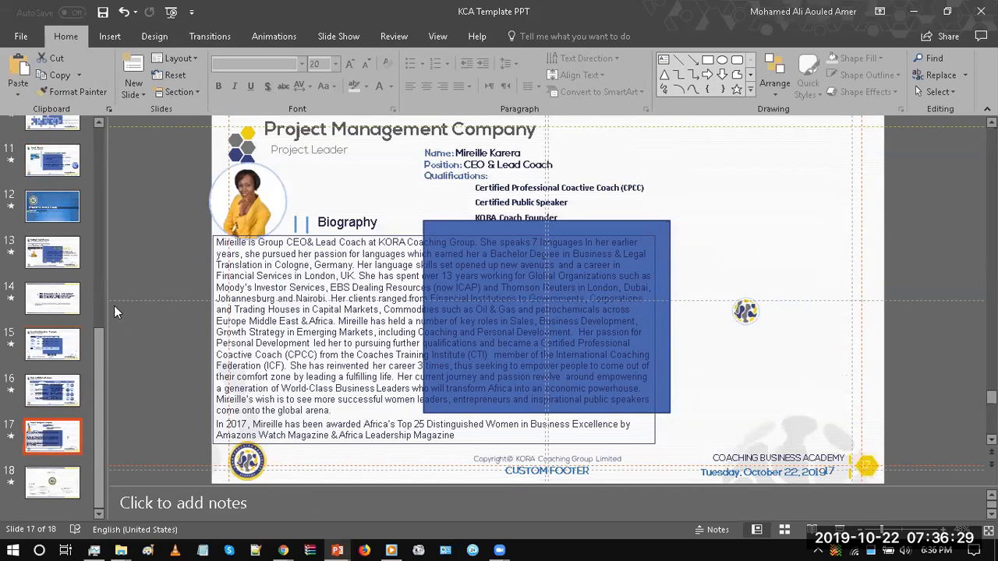
# Step: Return to Slide Master view and delete the blue rectangle from the Kora Content Layout 1
pyautogui.click(439, 36)
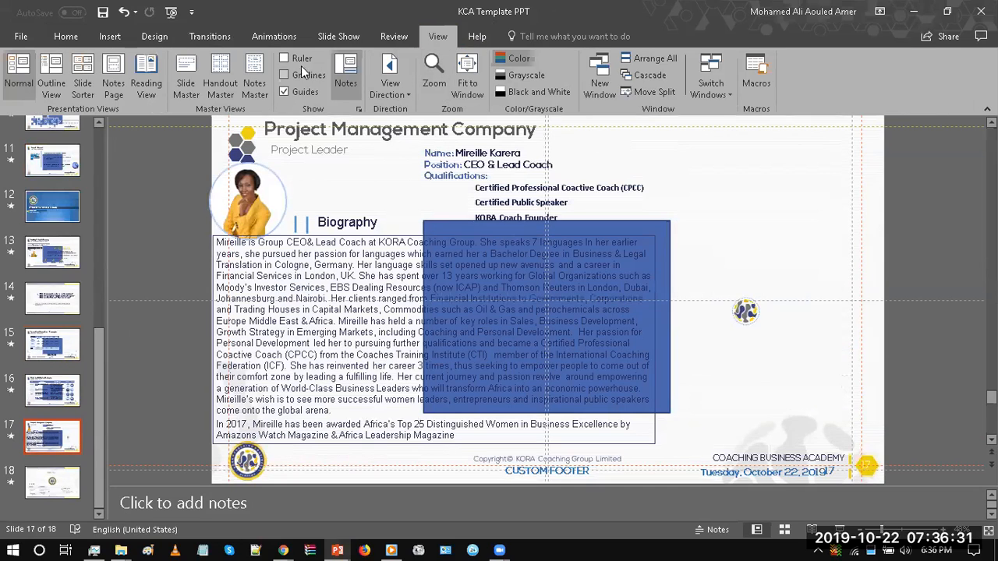
pyautogui.click(181, 86)
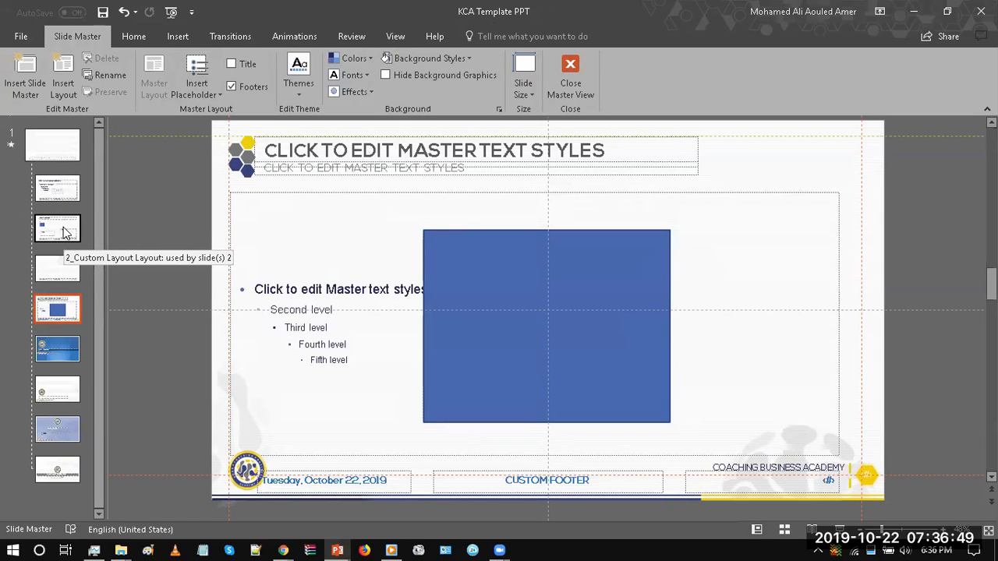
pyautogui.click(396, 272)
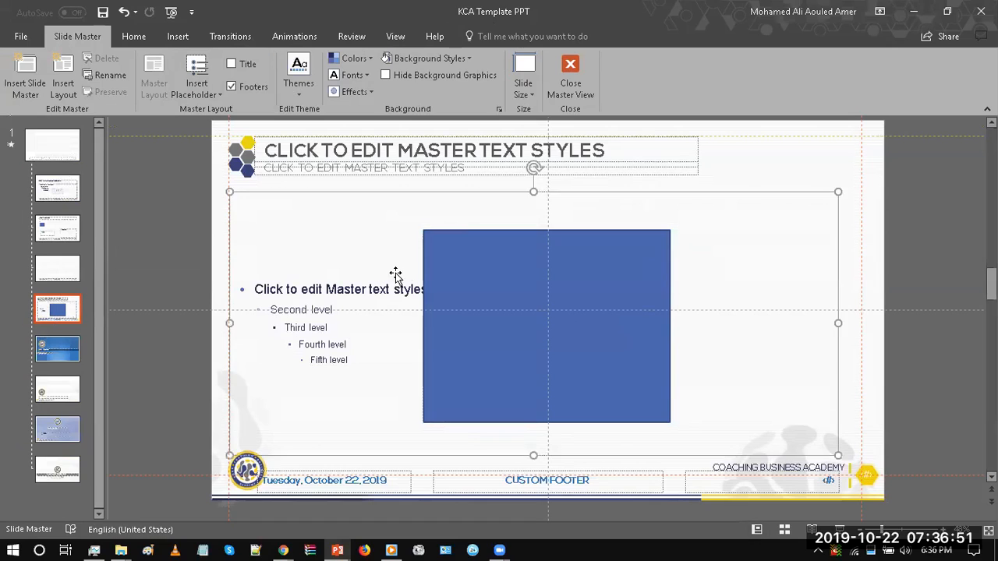
pyautogui.click(473, 286)
pyautogui.press('Delete')
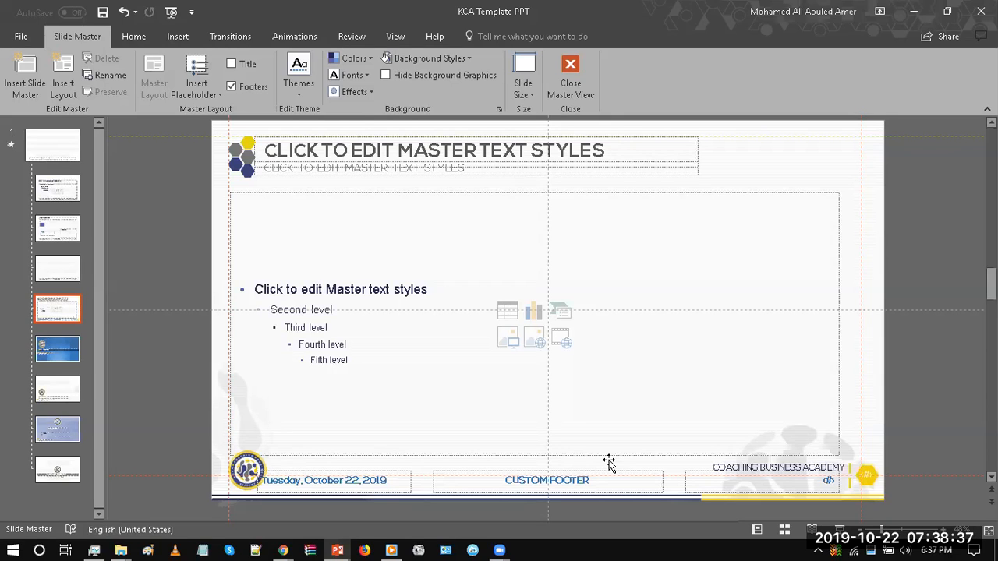
# Step: Switch to File Explorer and select the presentations Company Business Overview Vol1 through Vol6 in the PowerPoint Lessons folder
pyautogui.hotkey('alt', 'Tab')
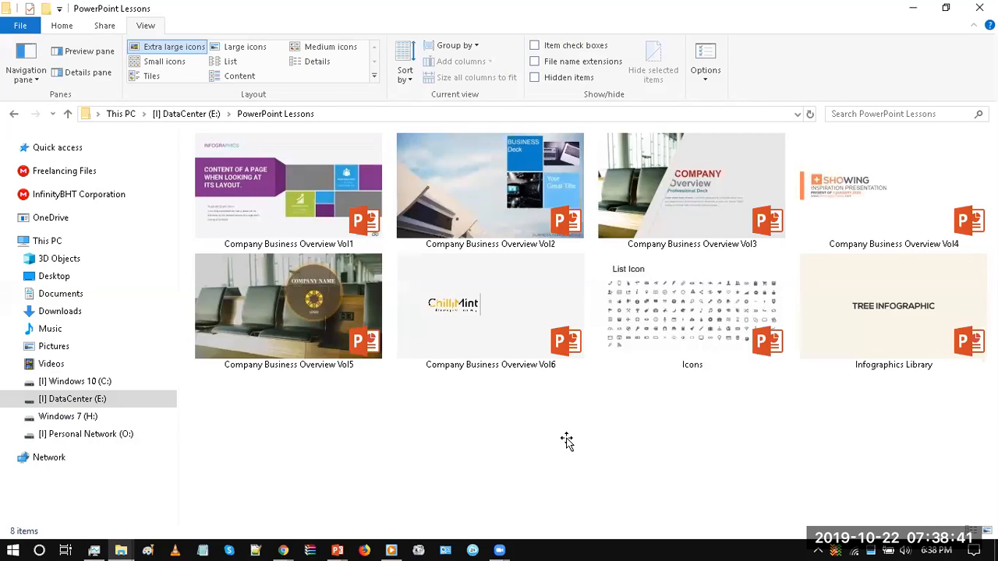
pyautogui.click(331, 213)
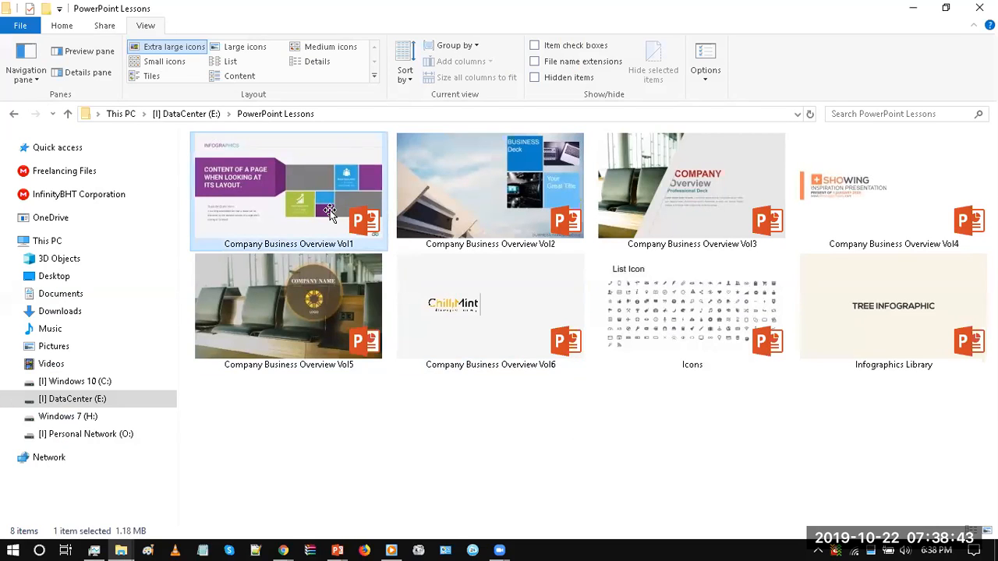
pyautogui.keyDown('shift'); pyautogui.click(508, 320); pyautogui.keyUp('shift')
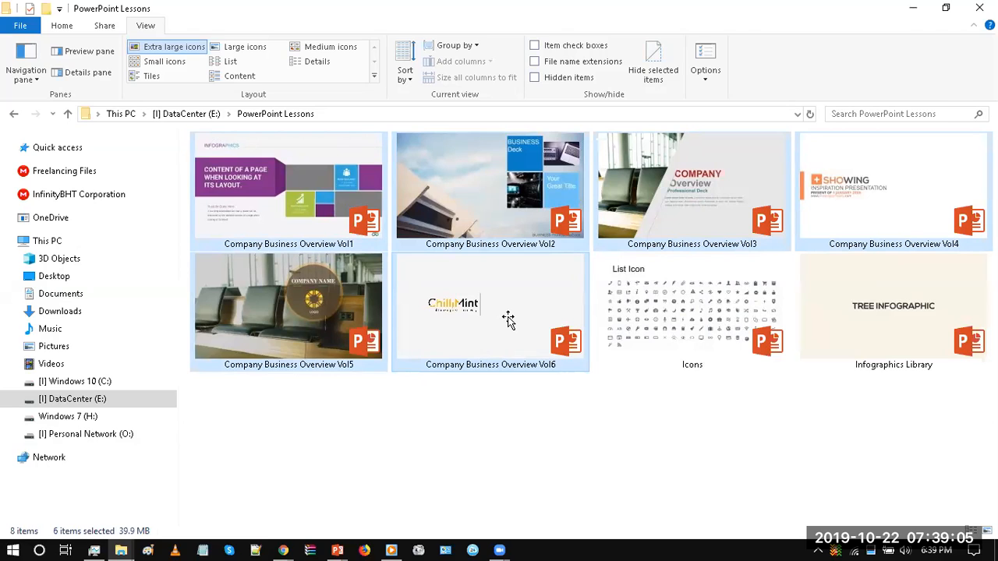
# Step: Look over the individual Company Business Overview files, comparing Vol3, Vol5 and Vol6
pyautogui.click(486, 334)
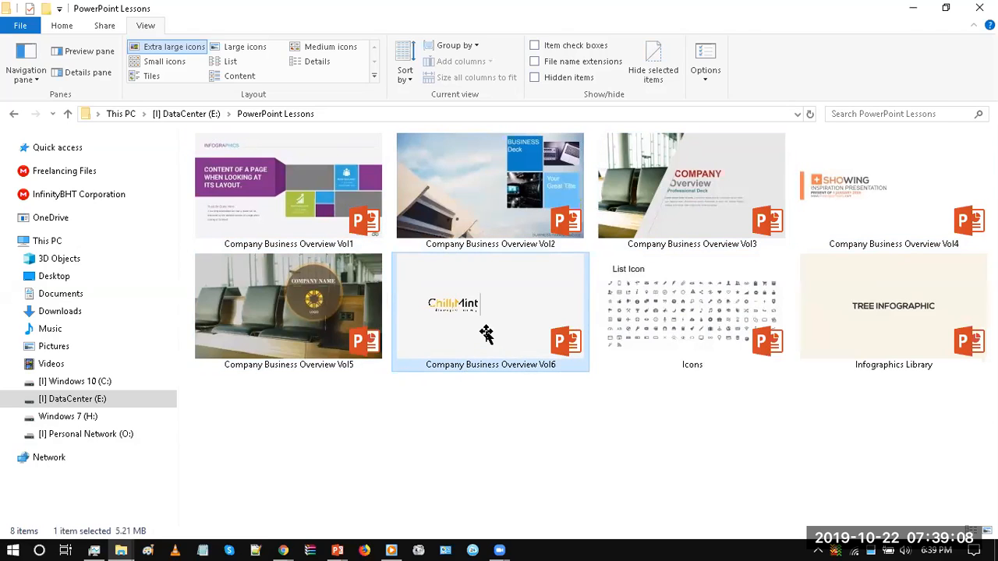
pyautogui.click(701, 193)
pyautogui.click(556, 289)
pyautogui.click(665, 207)
pyautogui.click(517, 304)
pyautogui.click(640, 203)
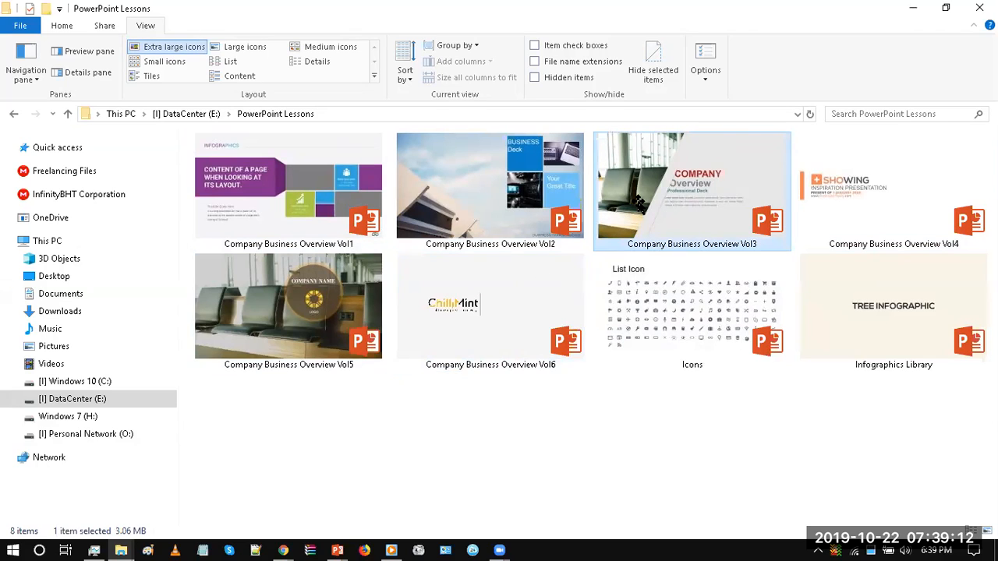
pyautogui.click(400, 428)
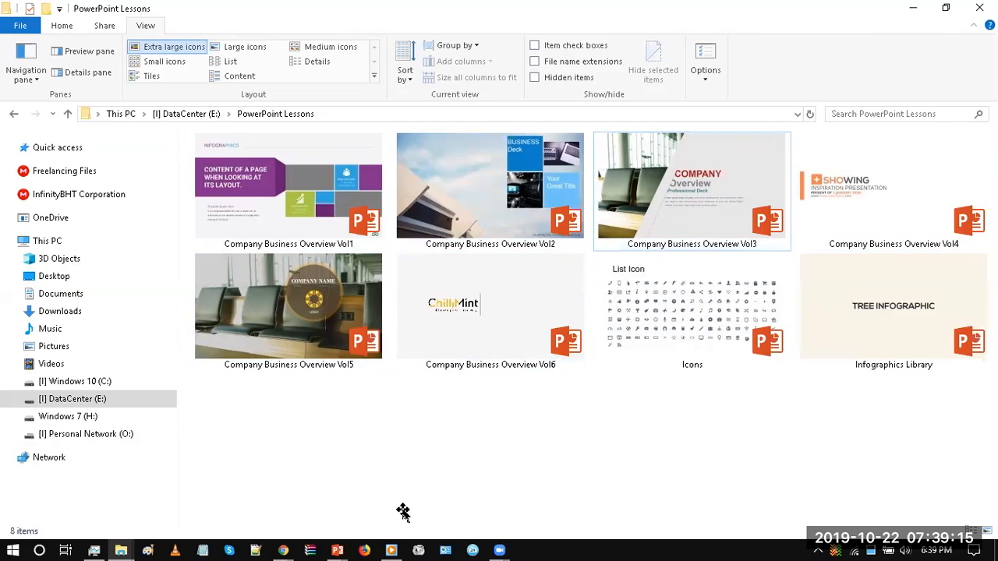
pyautogui.click(485, 340)
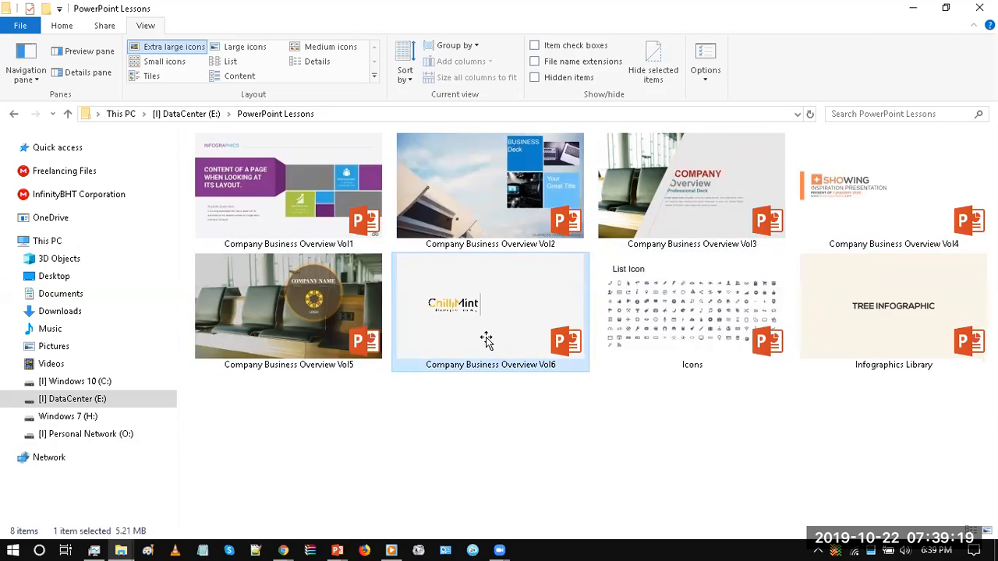
pyautogui.click(296, 312)
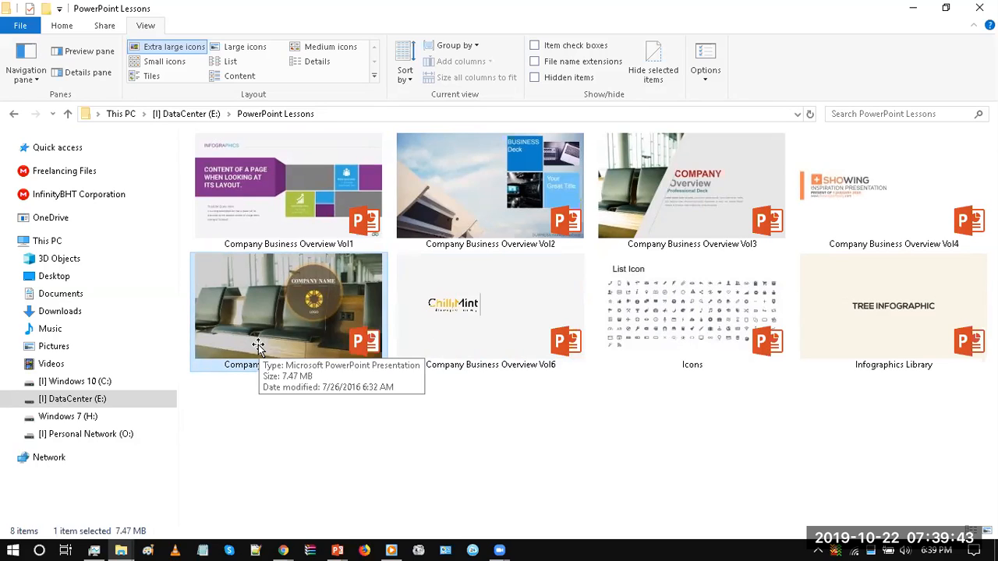
# Step: Switch to PowerPoint, view the KORA CODE - Final - New design presentation, and return to the KCA Template PPT slide master
pyautogui.moveTo(282, 550)
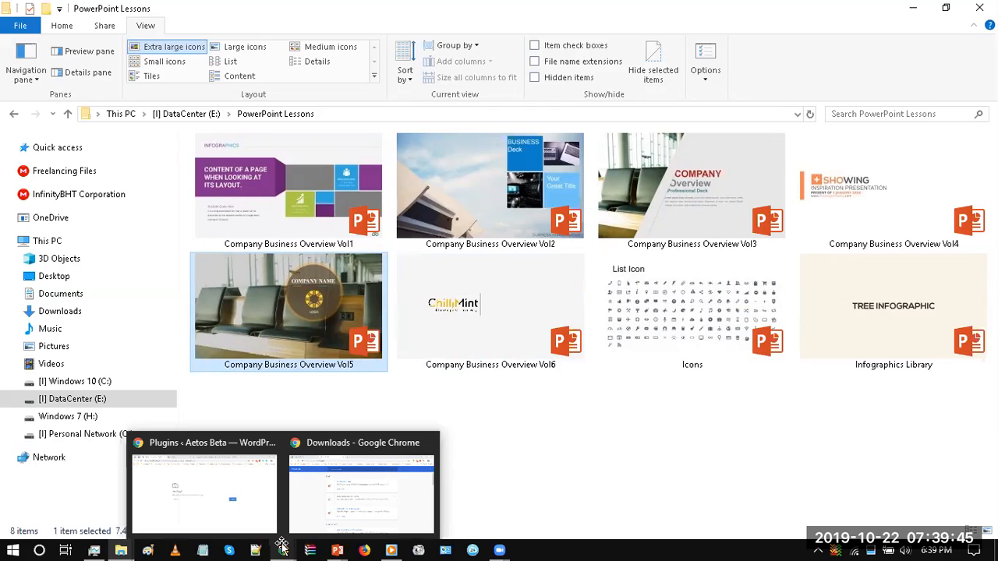
pyautogui.moveTo(335, 549)
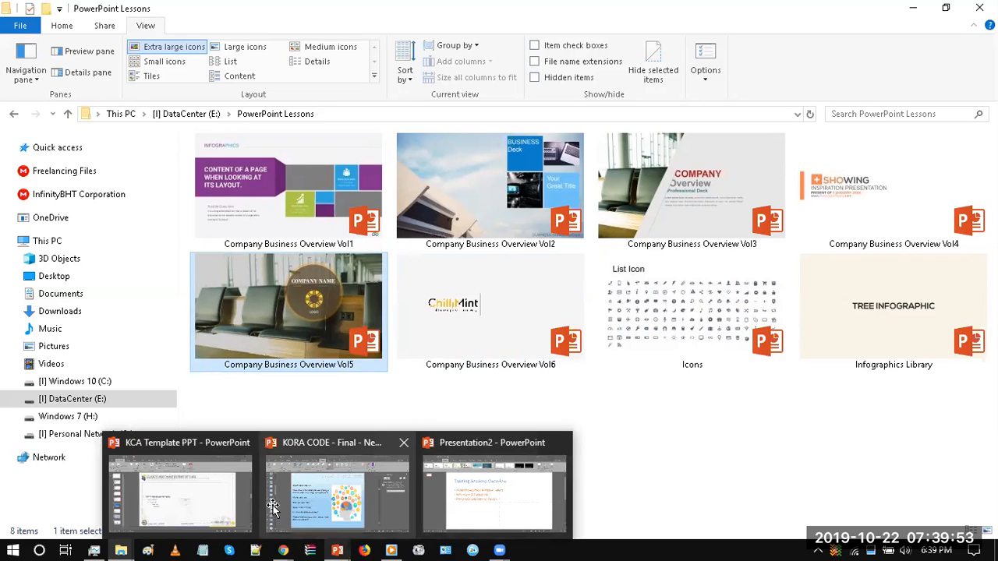
pyautogui.click(238, 502)
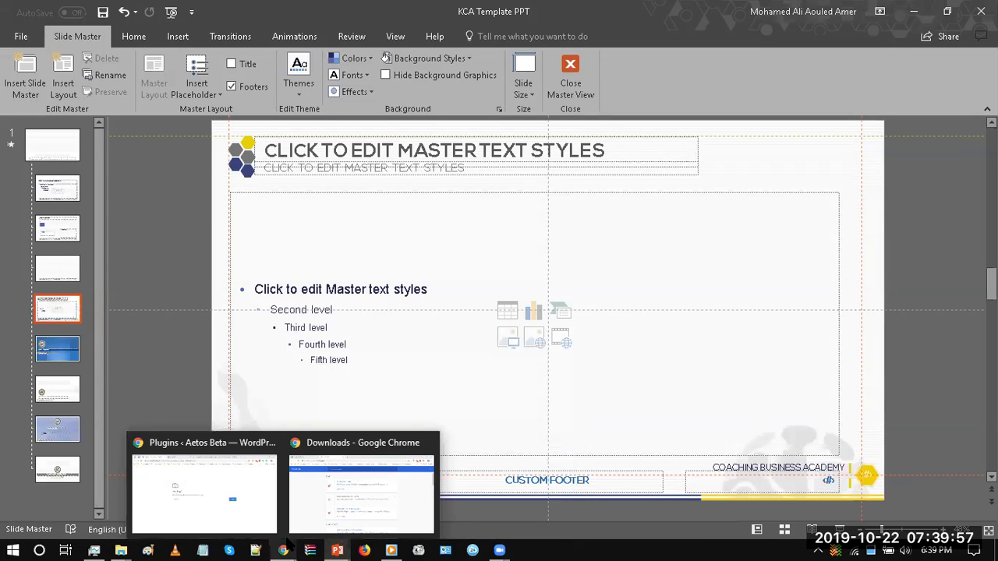
pyautogui.click(343, 543)
pyautogui.click(333, 511)
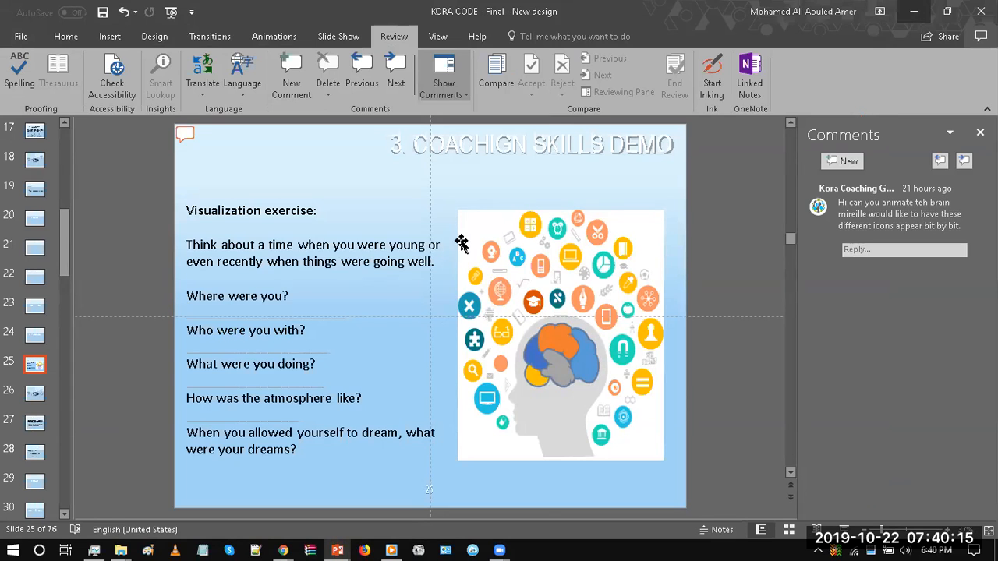
pyautogui.hotkey('alt', 'Tab')
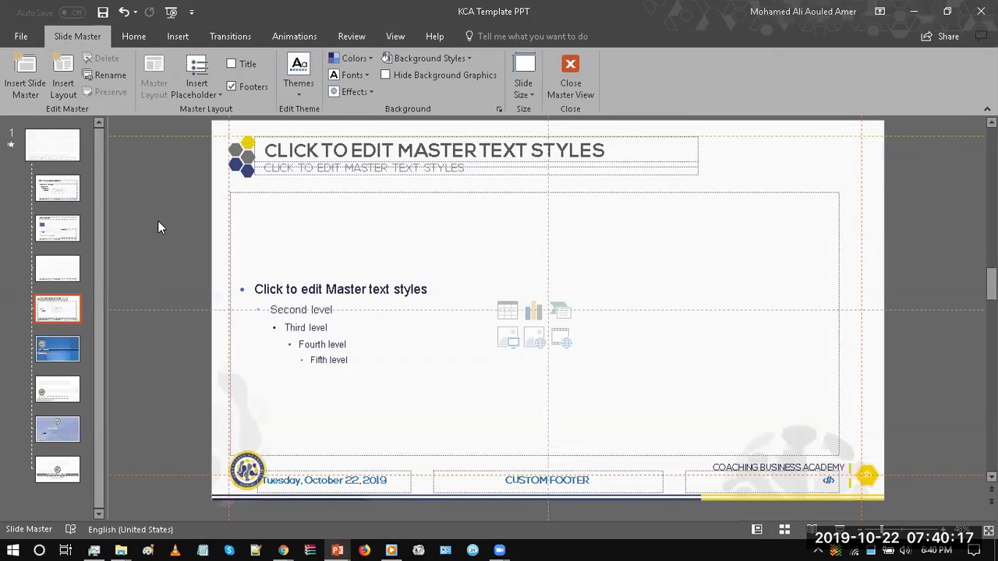
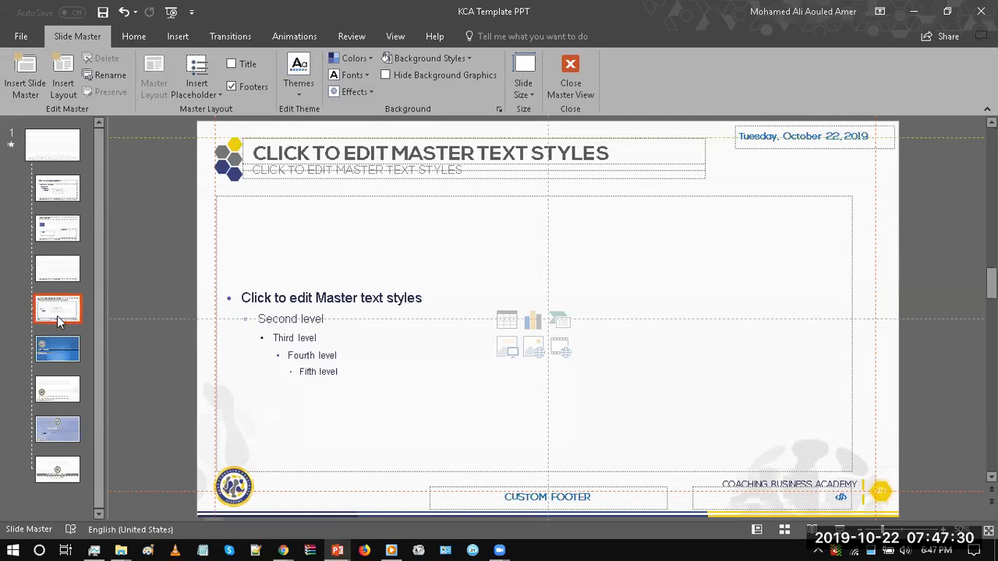
# Step: Insert five new custom layouts after Kora Content Layout 1, then leave Slide Master view and show the available slide layouts
pyautogui.hotkey('ctrl', 'm')
pyautogui.moveTo(98, 321); pyautogui.dragTo(99, 384)
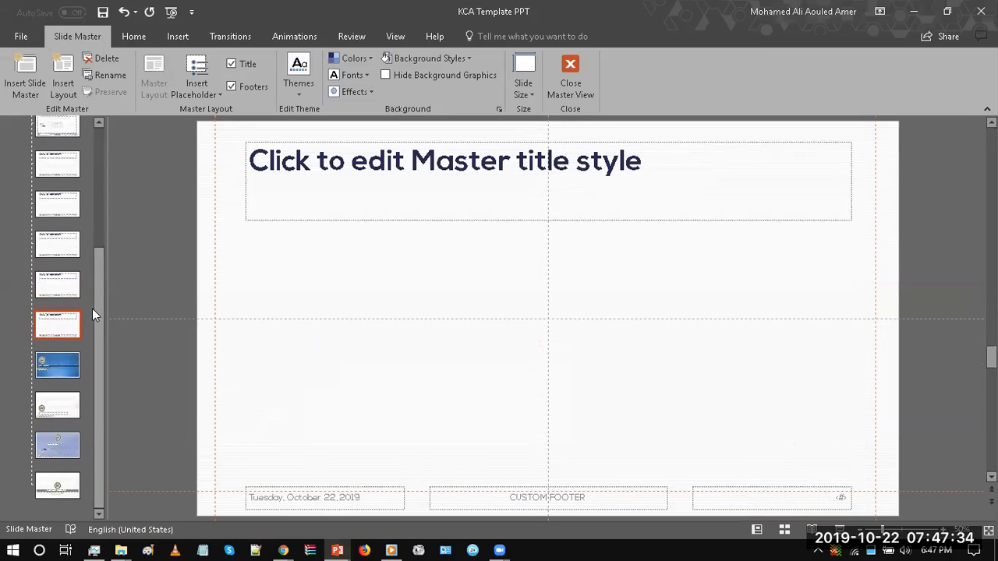
pyautogui.click(569, 85)
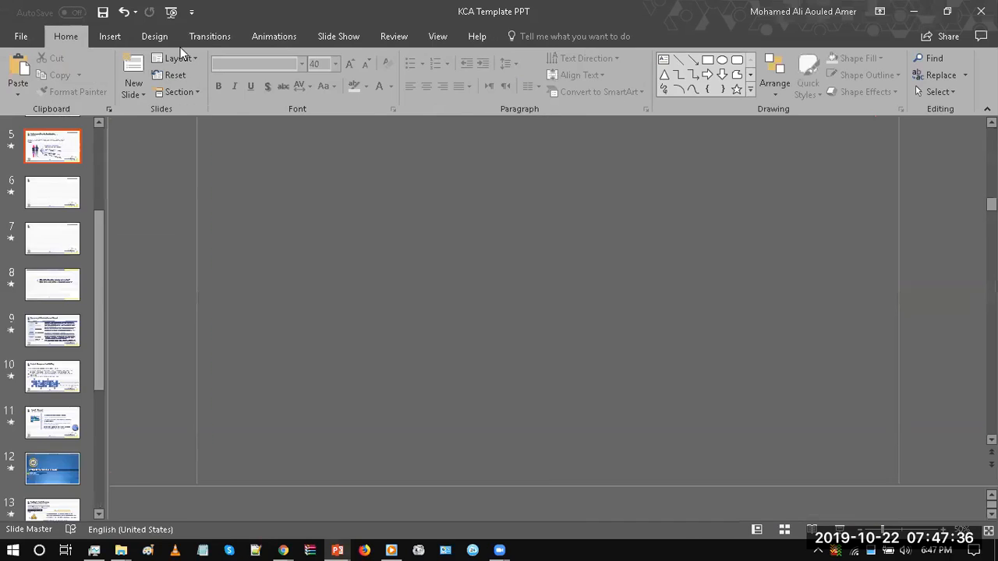
pyautogui.click(181, 56)
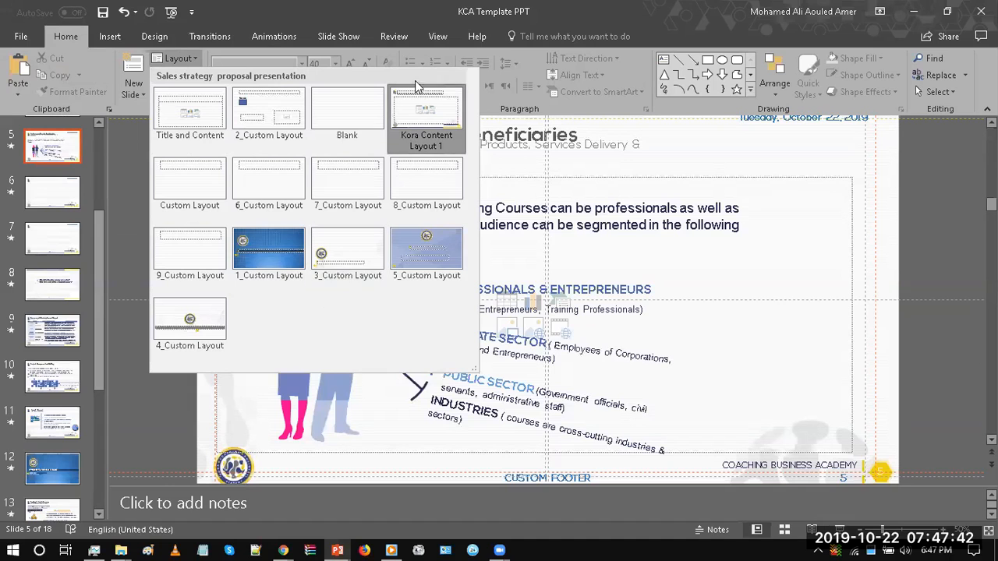
# Step: Return to Slide Master view and delete the five new custom layouts following Kora Content Layout 1
pyautogui.click(430, 39)
pyautogui.click(184, 72)
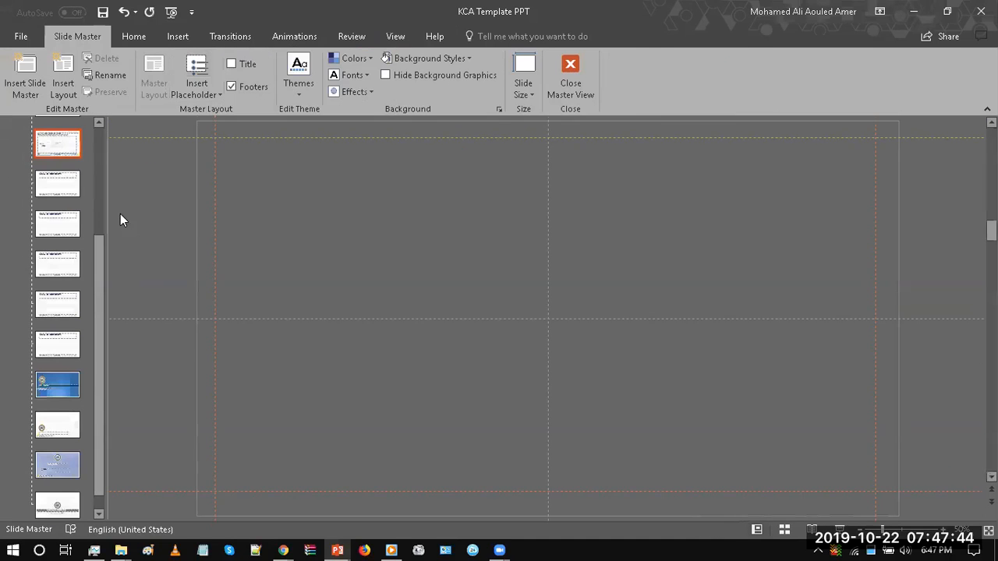
pyautogui.click(48, 299)
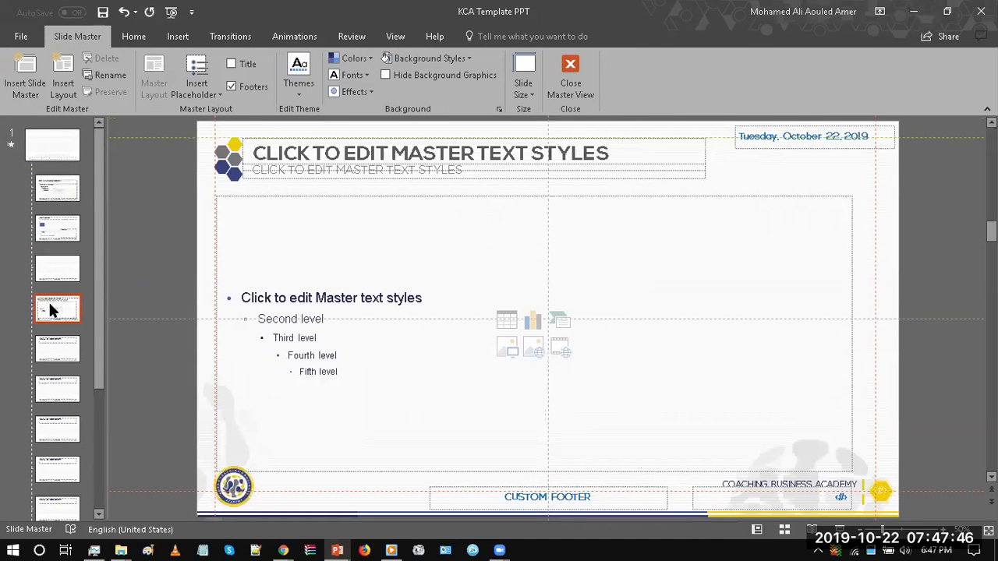
pyautogui.press('Down')
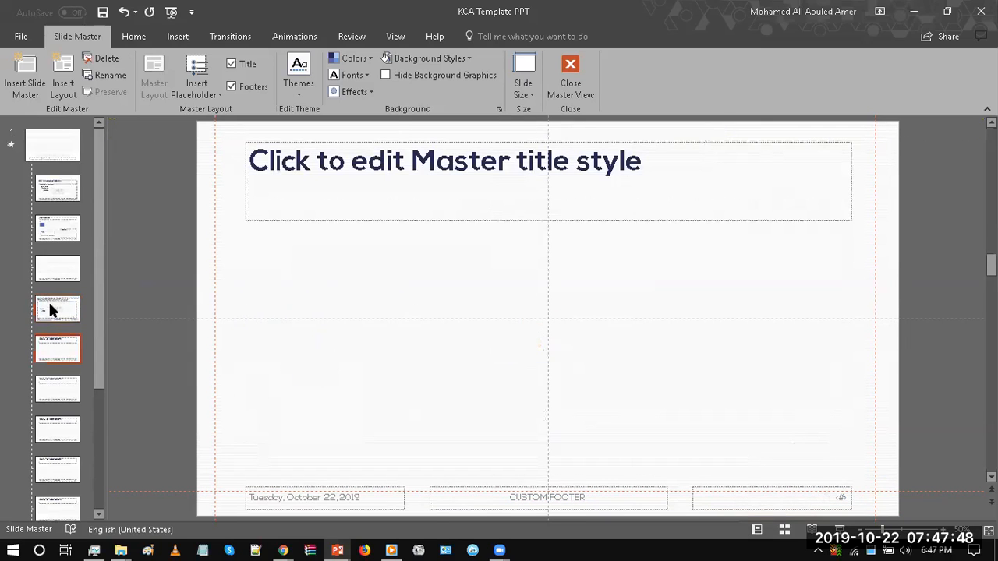
pyautogui.press('Delete')
# Step: Compare the slide master with its Title and Content and 2_Custom Layout layouts
pyautogui.click(37, 139)
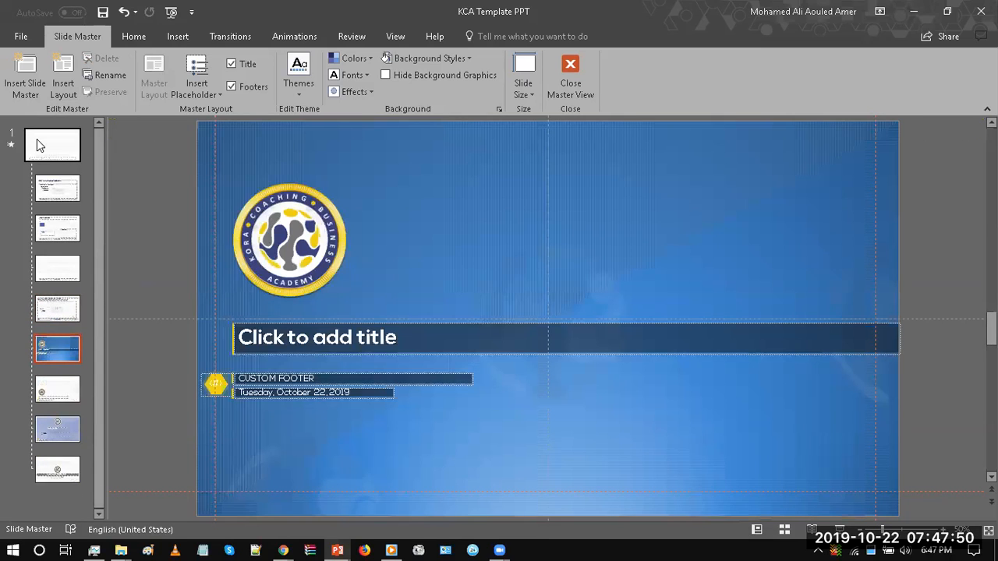
pyautogui.click(47, 191)
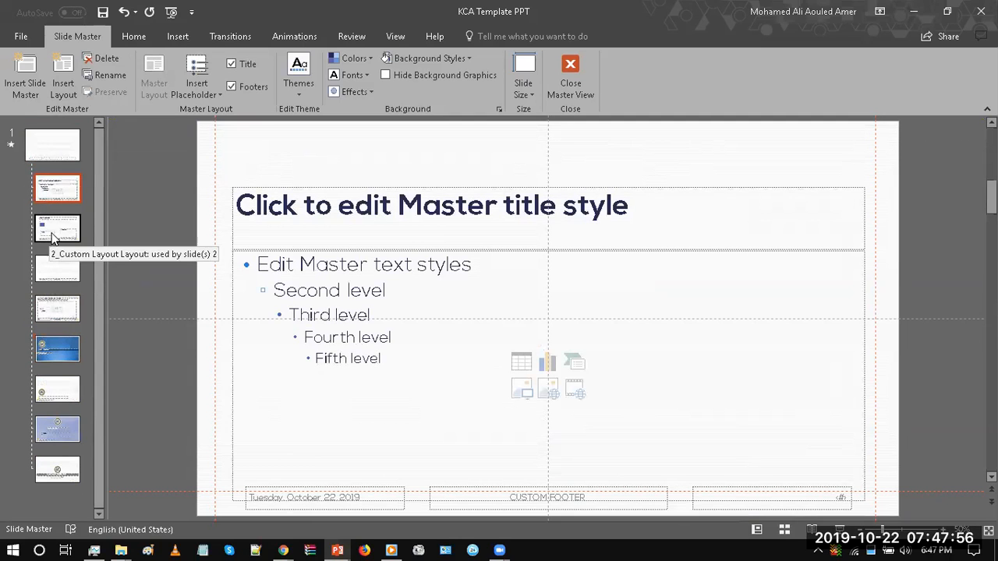
pyautogui.click(47, 227)
pyautogui.click(48, 156)
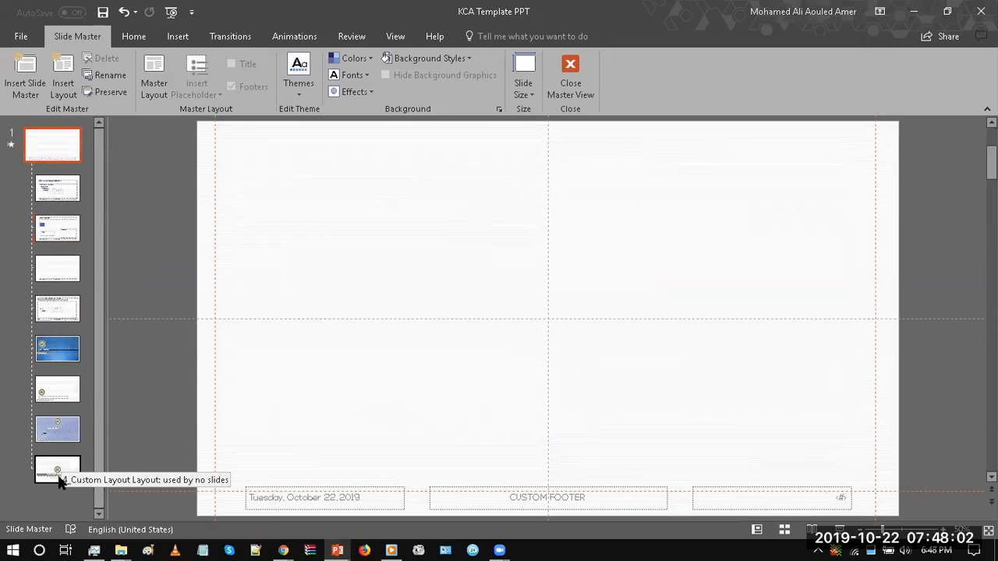
# Step: Draw a blue circle about 7.31" in diameter on the slide master and move it near the slide's centre
pyautogui.click(134, 39)
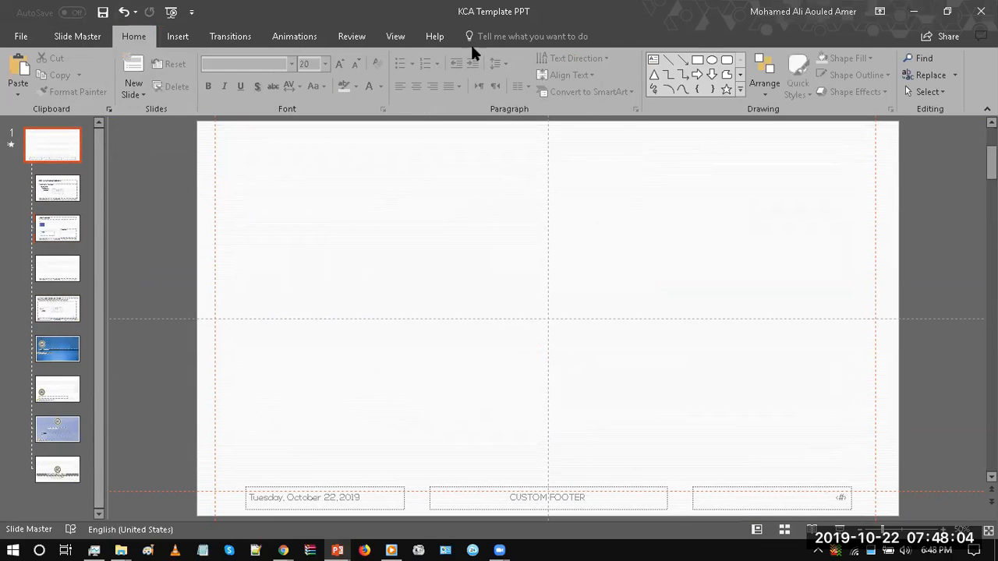
pyautogui.click(712, 59)
pyautogui.moveTo(379, 223)
pyautogui.mouseDown()
pyautogui.moveTo(417, 258)
pyautogui.moveTo(574, 325)
pyautogui.moveTo(636, 381)
pyautogui.mouseUp()
pyautogui.moveTo(580, 336); pyautogui.dragTo(631, 271)
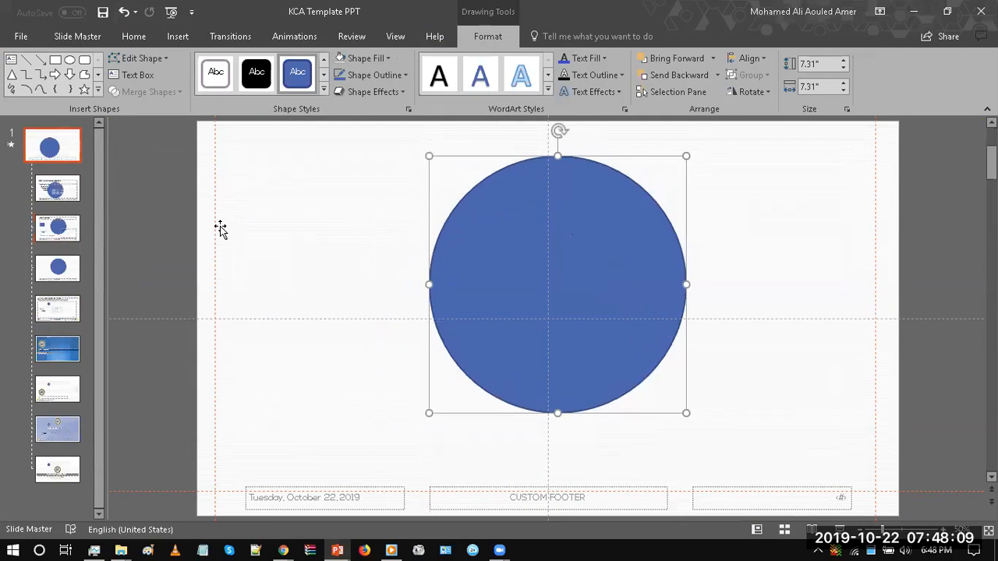
# Step: Go through the layouts under the slide master to examine how the master's circle appears on them
pyautogui.click(60, 192)
pyautogui.press('Down')
pyautogui.press('Down')
pyautogui.press('Down')
pyautogui.press('Up')
pyautogui.press('Up')
pyautogui.press('Up')
pyautogui.click(49, 158)
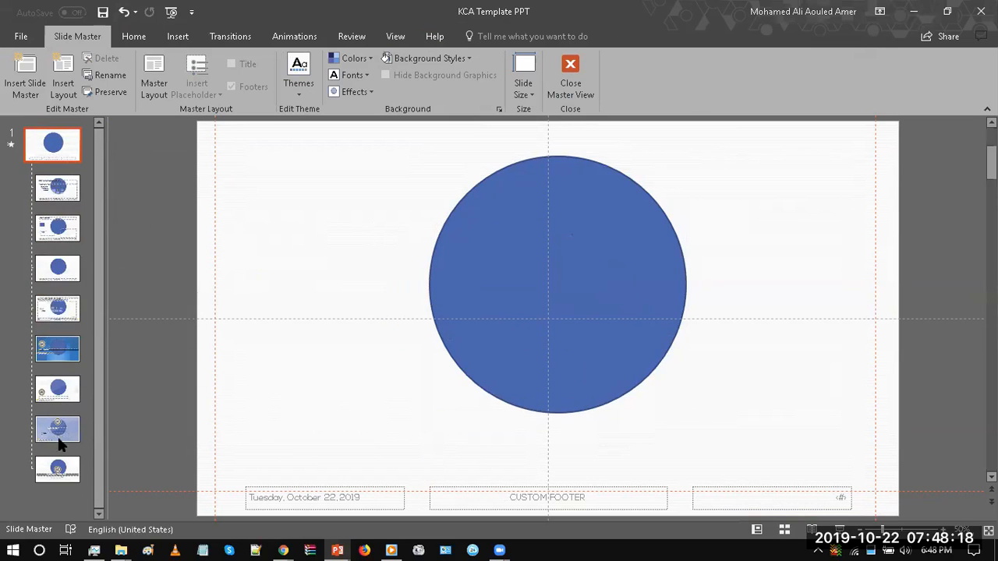
pyautogui.click(383, 194)
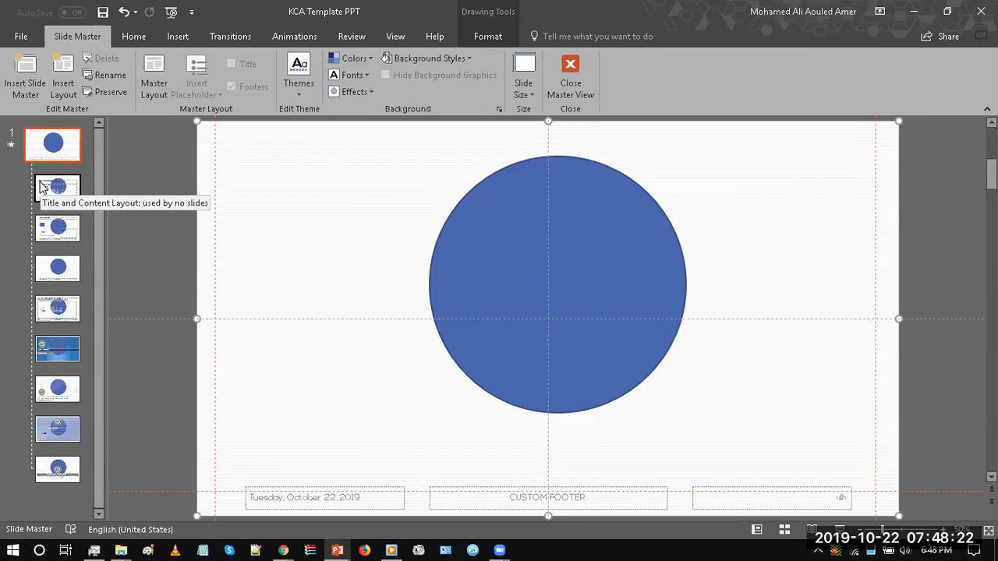
pyautogui.click(443, 218)
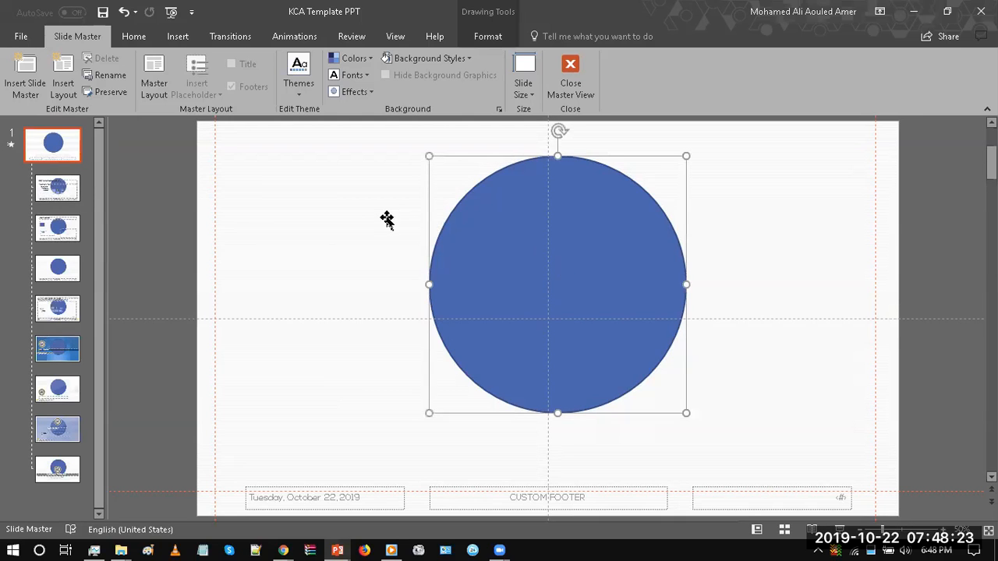
# Step: Draw a blue rectangle about 3.44" by 1.58" on the Title and Content layout and place it above the title placeholder
pyautogui.click(53, 195)
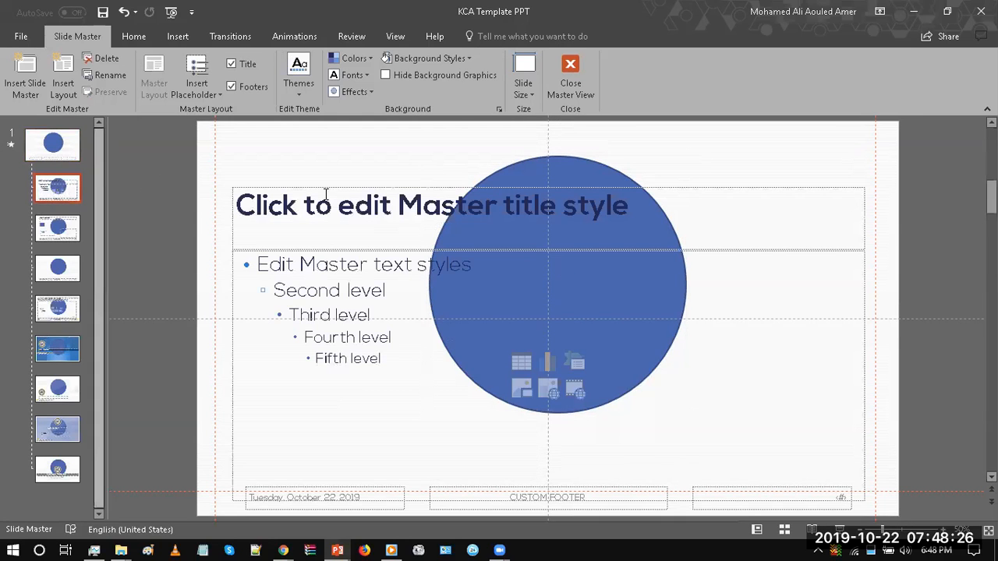
pyautogui.click(133, 35)
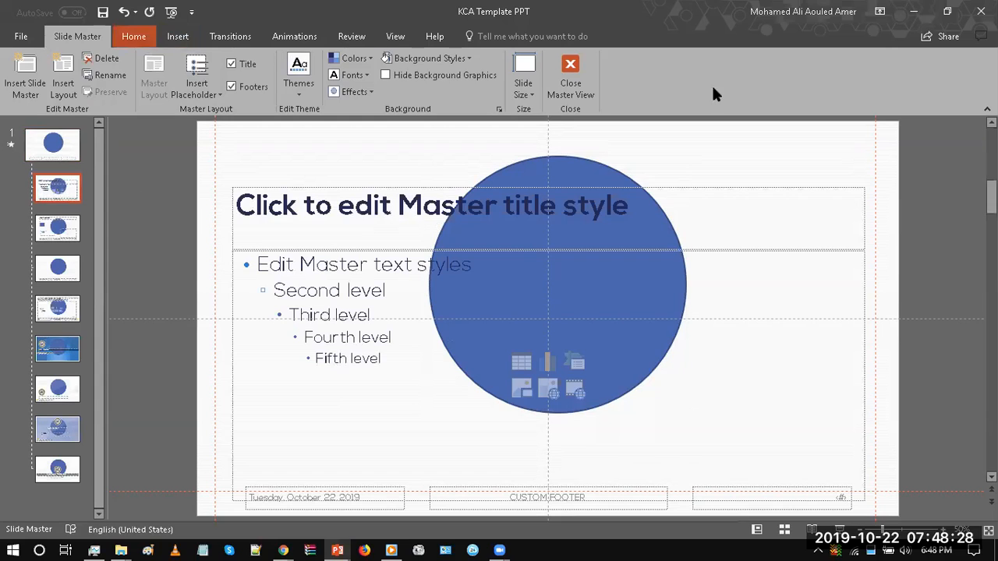
pyautogui.click(697, 60)
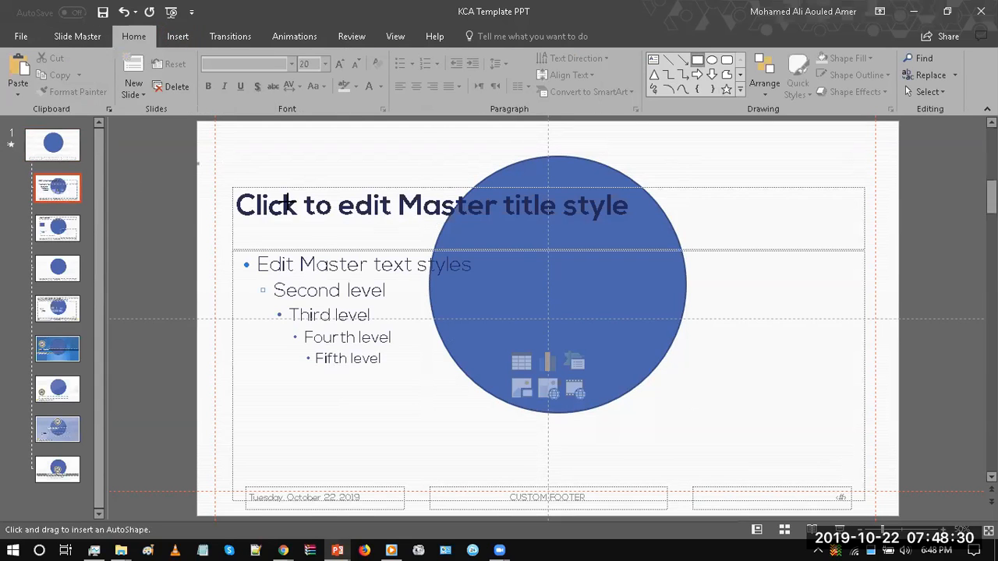
pyautogui.moveTo(197, 163); pyautogui.dragTo(318, 218)
pyautogui.moveTo(258, 200); pyautogui.dragTo(292, 166)
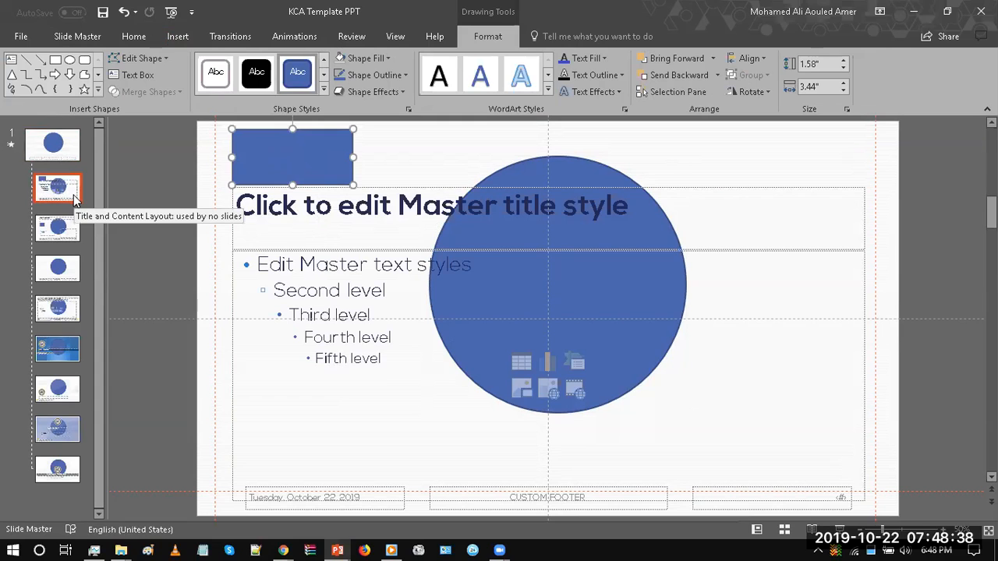
# Step: Select the circle on the slide master, then close Slide Master view and check slide 7
pyautogui.click(53, 144)
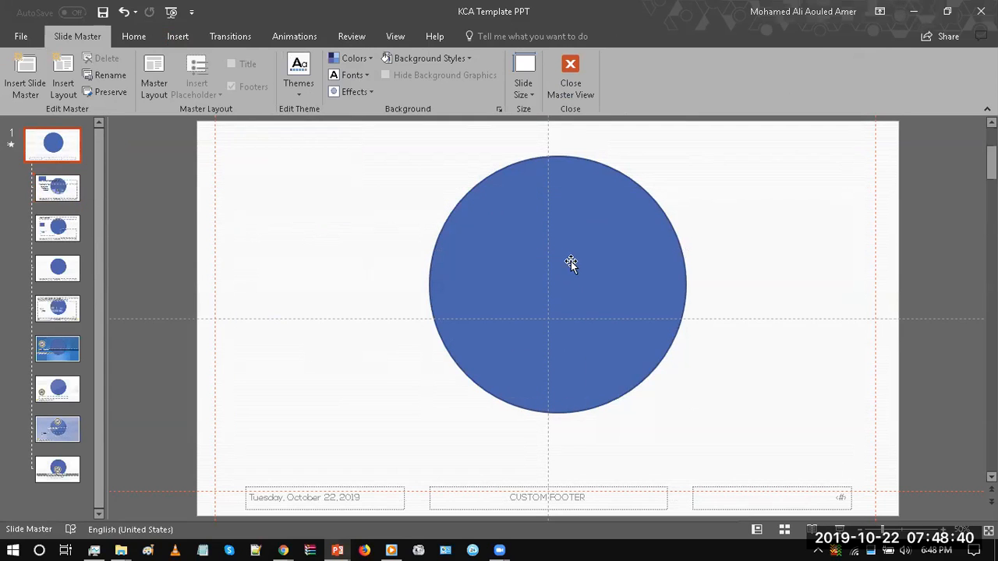
pyautogui.click(573, 265)
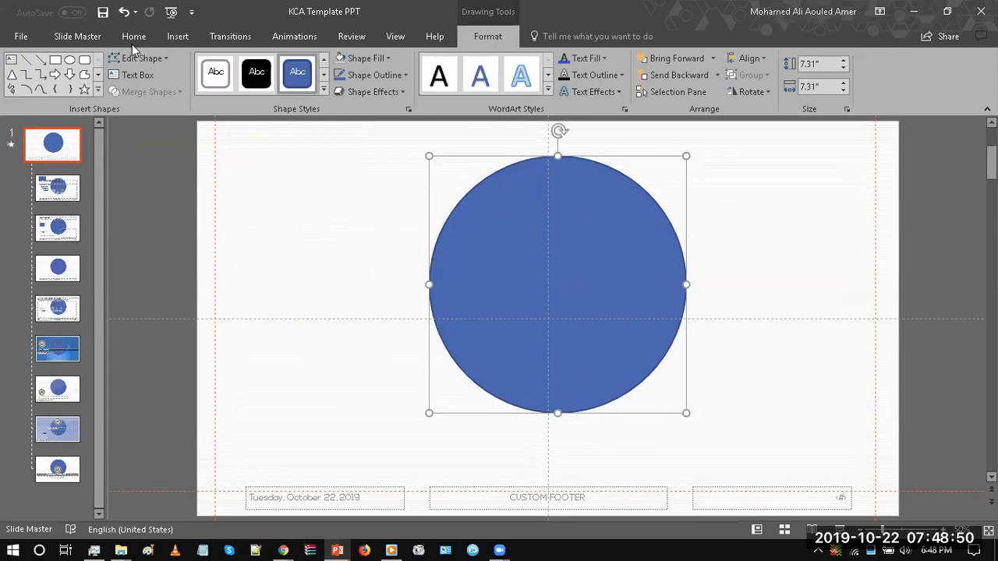
pyautogui.click(77, 36)
pyautogui.click(570, 74)
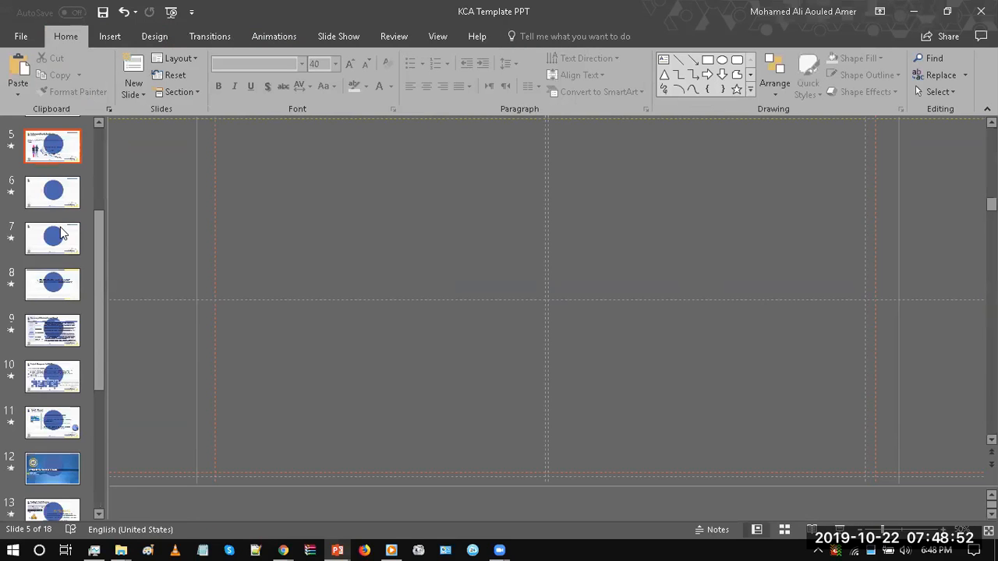
pyautogui.click(65, 238)
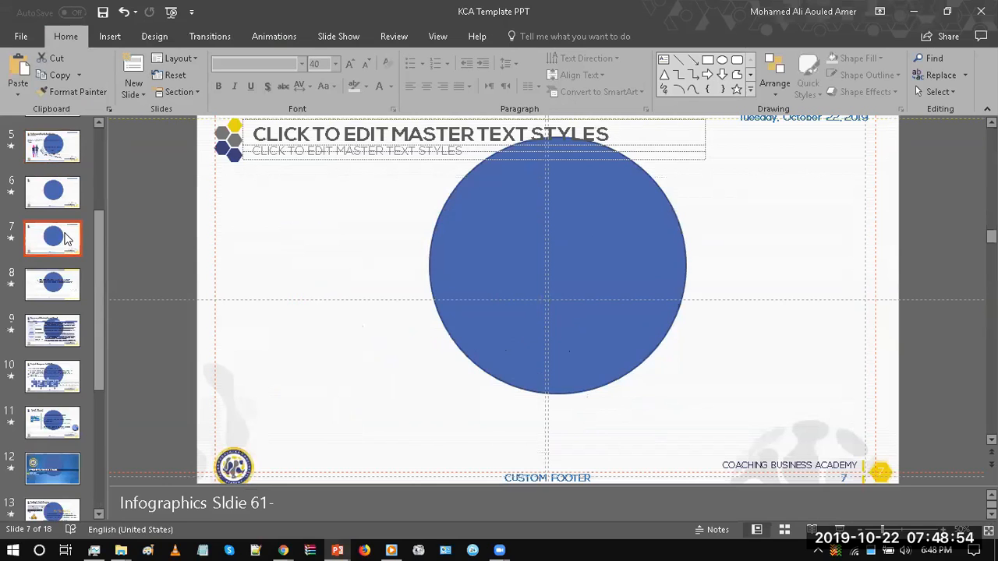
# Step: Return to Slide Master view, reposition the blue circle on the slide master, and delete it
pyautogui.click(407, 37)
pyautogui.click(451, 36)
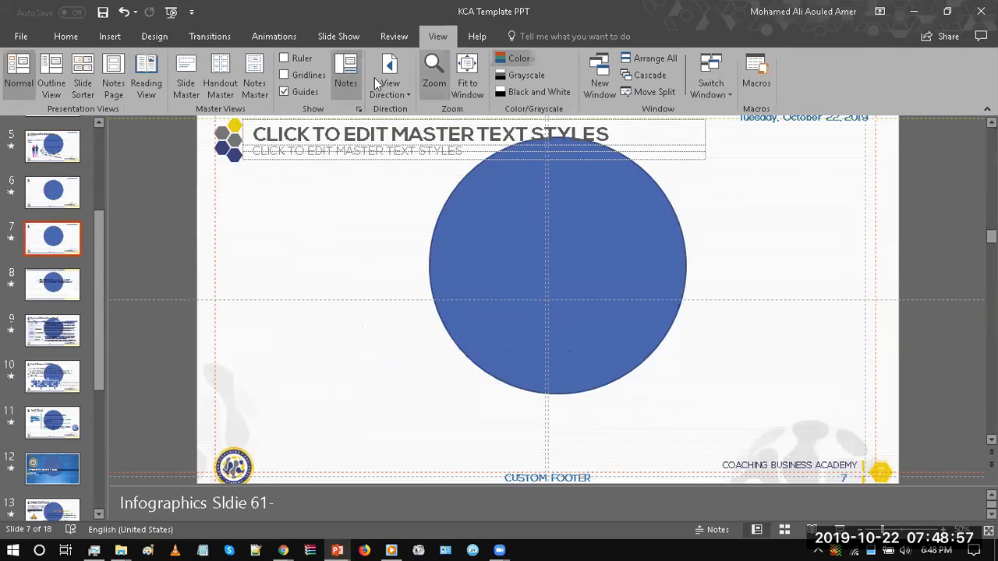
pyautogui.click(185, 81)
pyautogui.click(50, 156)
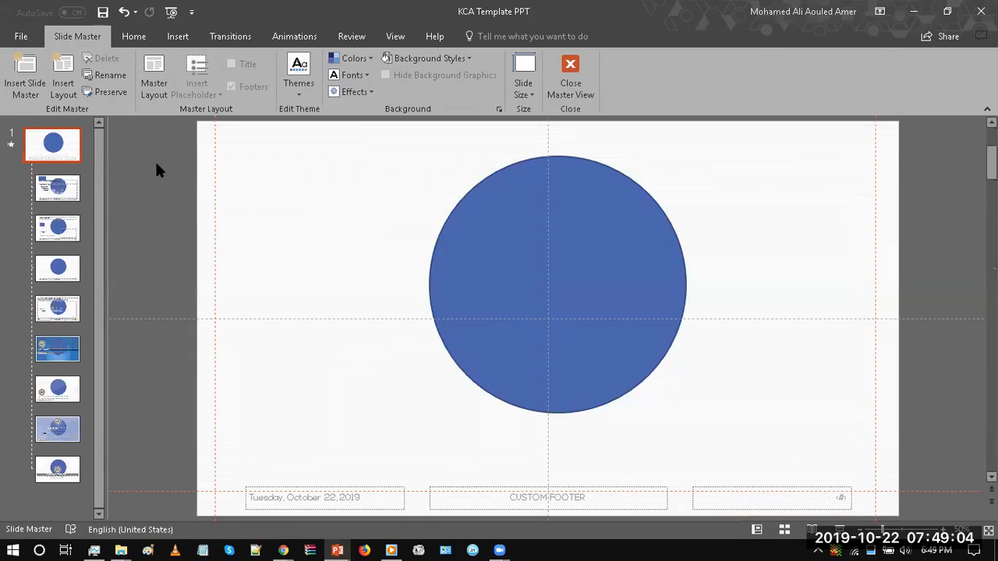
pyautogui.click(504, 226)
pyautogui.moveTo(504, 226); pyautogui.dragTo(308, 197)
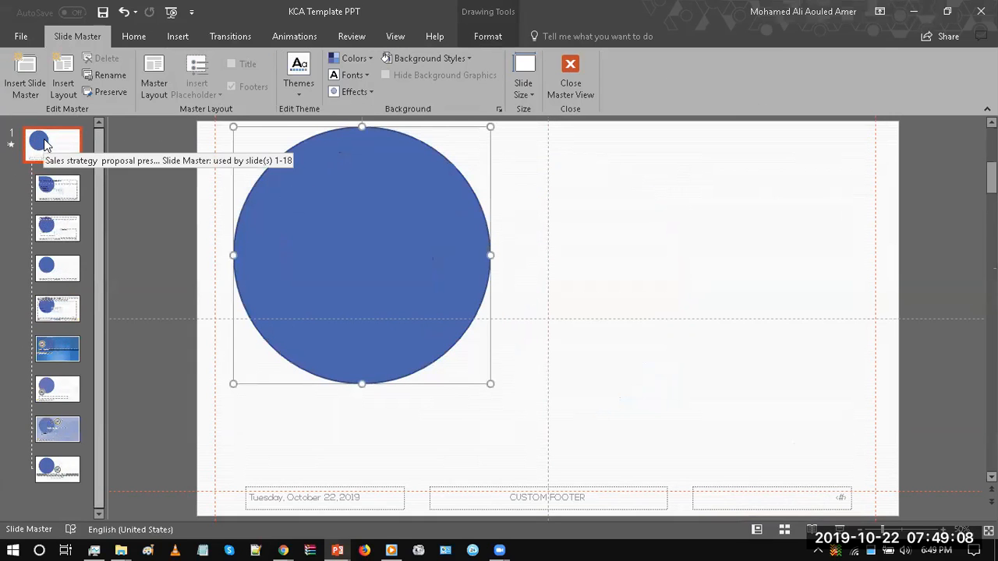
pyautogui.moveTo(351, 241); pyautogui.dragTo(452, 308)
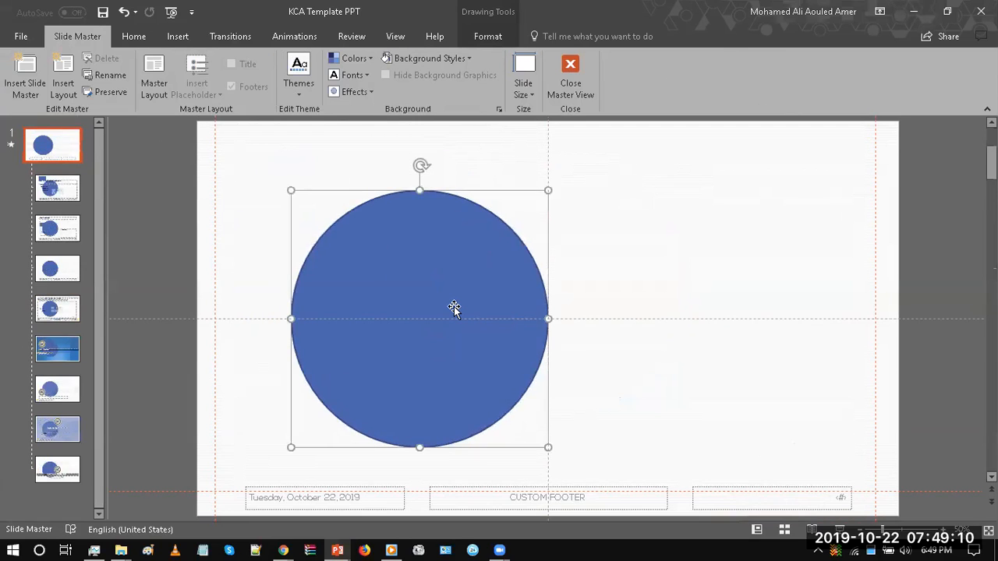
pyautogui.press('Delete')
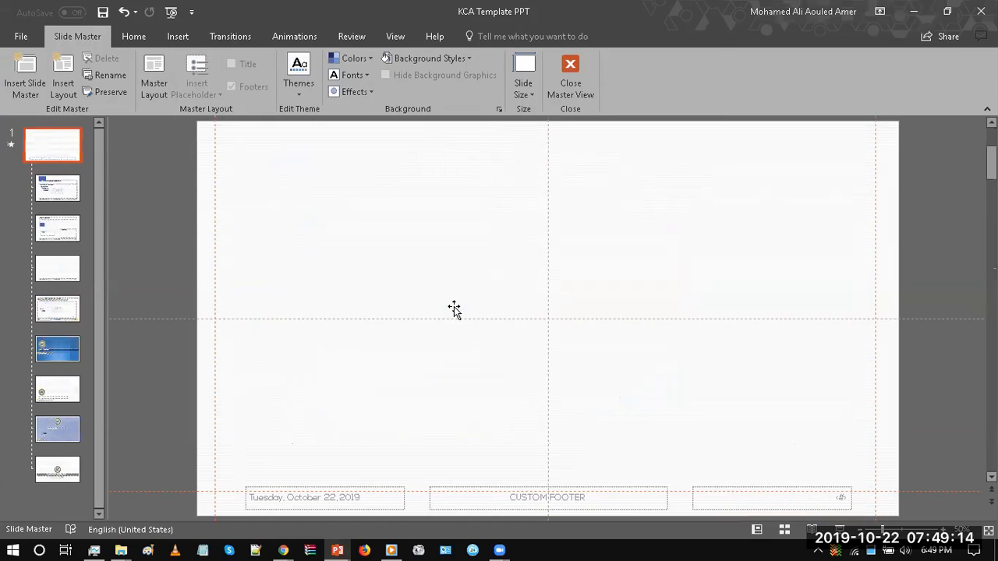
# Step: Review the Title and Content layout, the blue title layout and Kora Content Layout 1
pyautogui.click(61, 192)
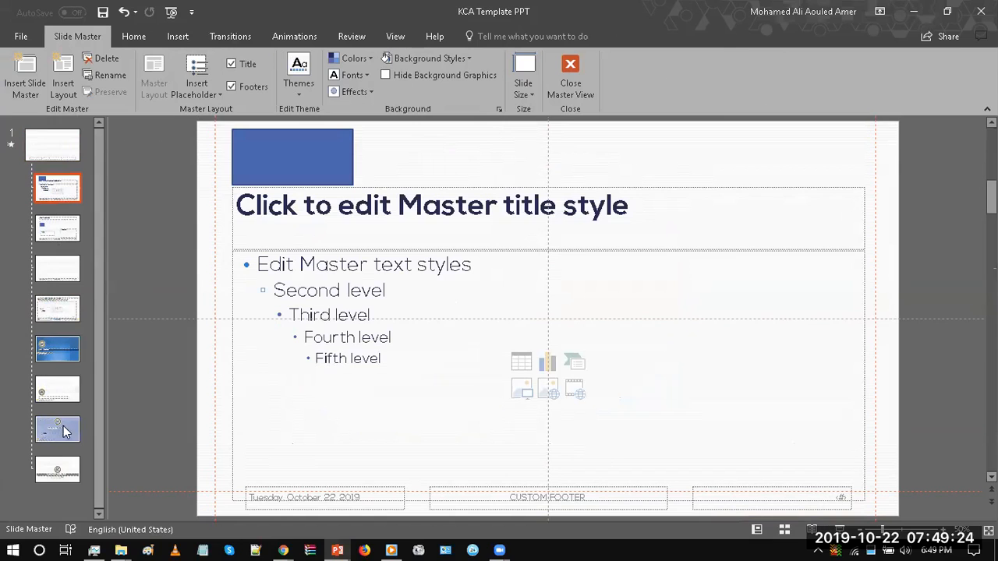
pyautogui.click(54, 346)
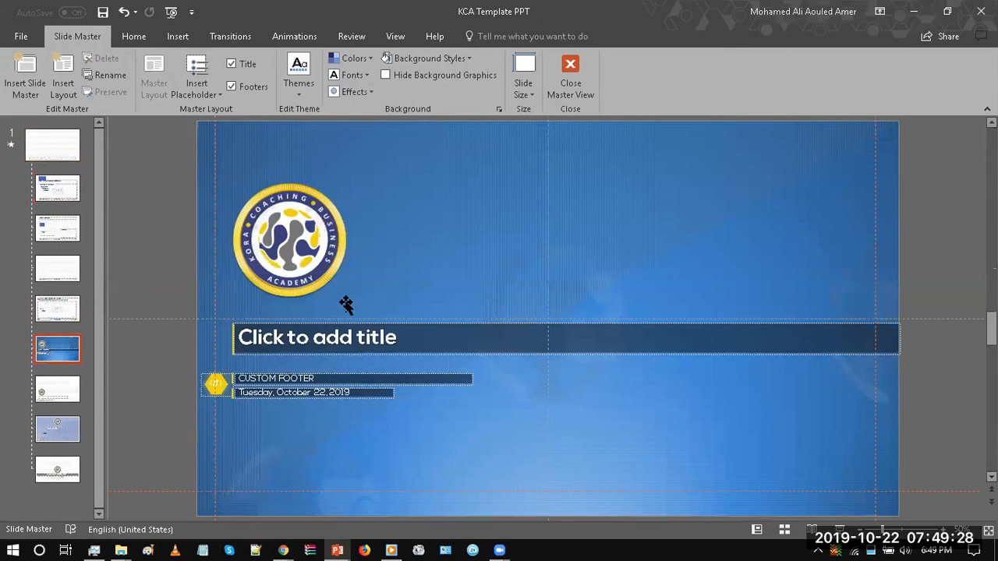
pyautogui.click(317, 338)
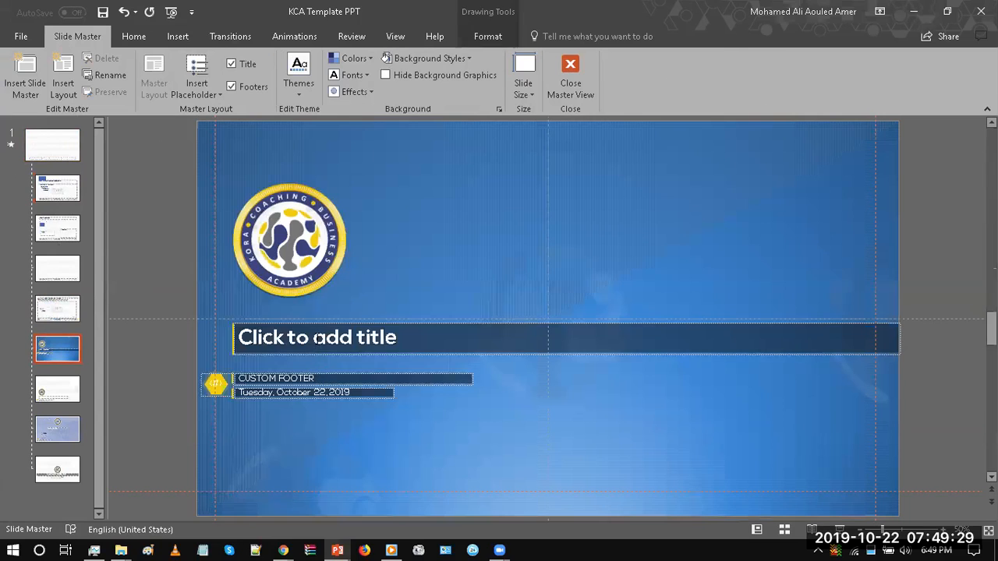
pyautogui.click(170, 242)
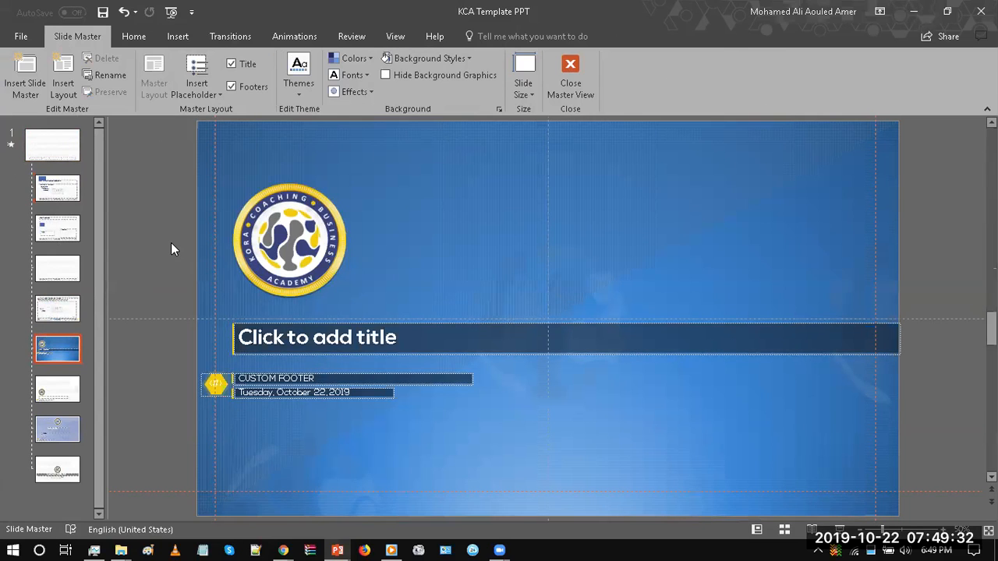
pyautogui.click(60, 317)
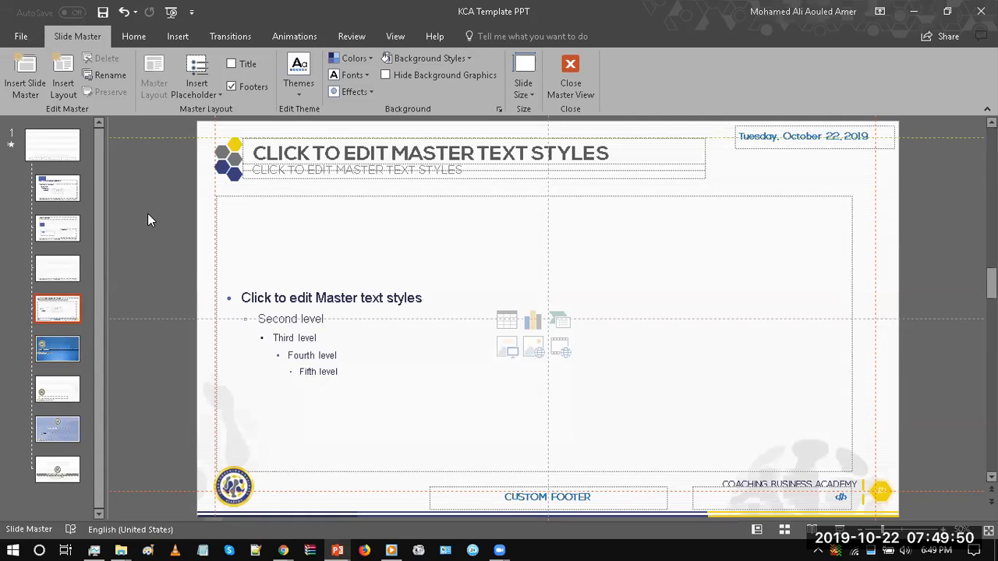
# Step: Close Slide Master view and open slide 3, the Business Coaching market research slide
pyautogui.click(563, 70)
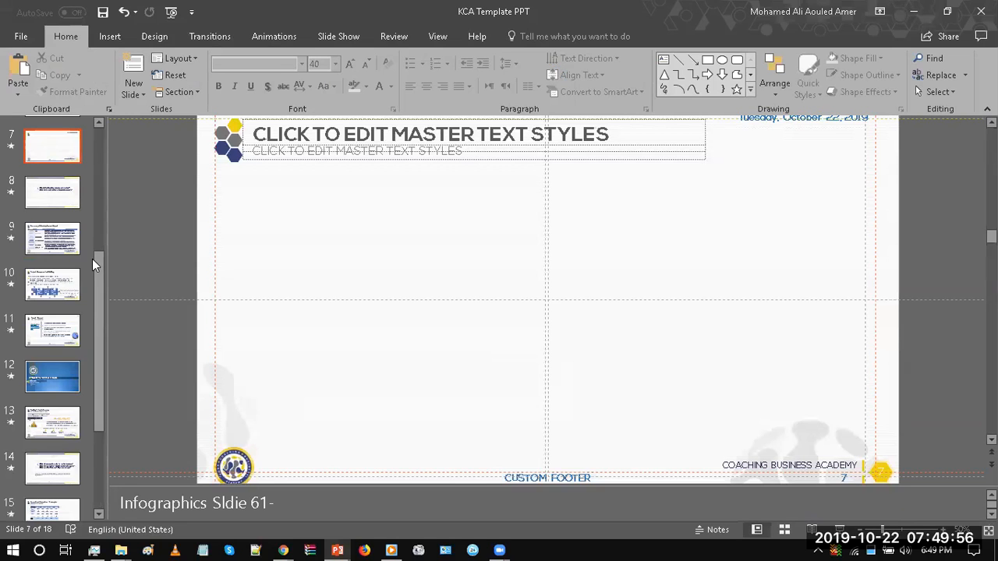
pyautogui.scroll(5, 101, 276)
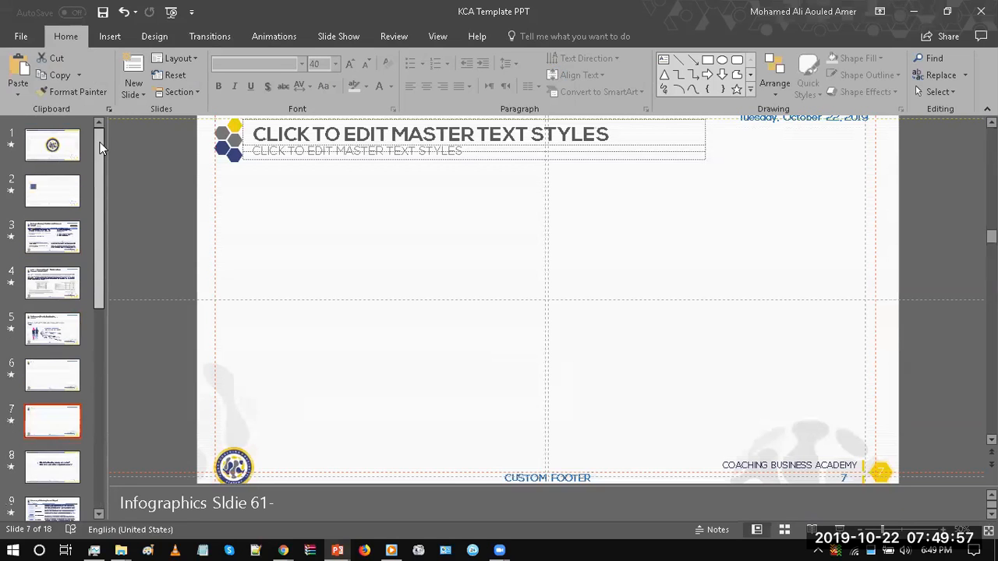
pyautogui.click(30, 227)
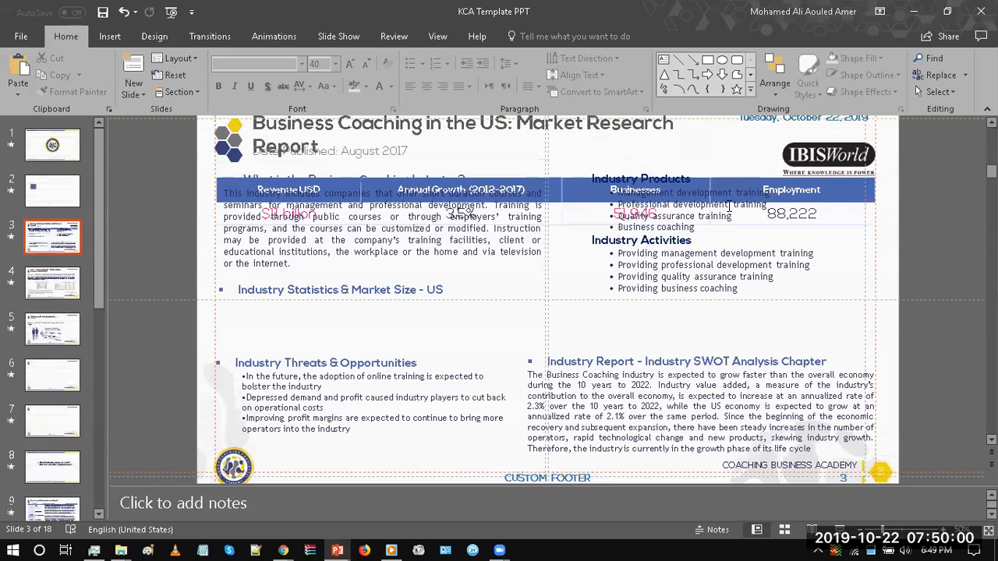
# Step: Open slide 4, the ICF Industry Research Report, and switch to its layout in Slide Master view
pyautogui.click(64, 273)
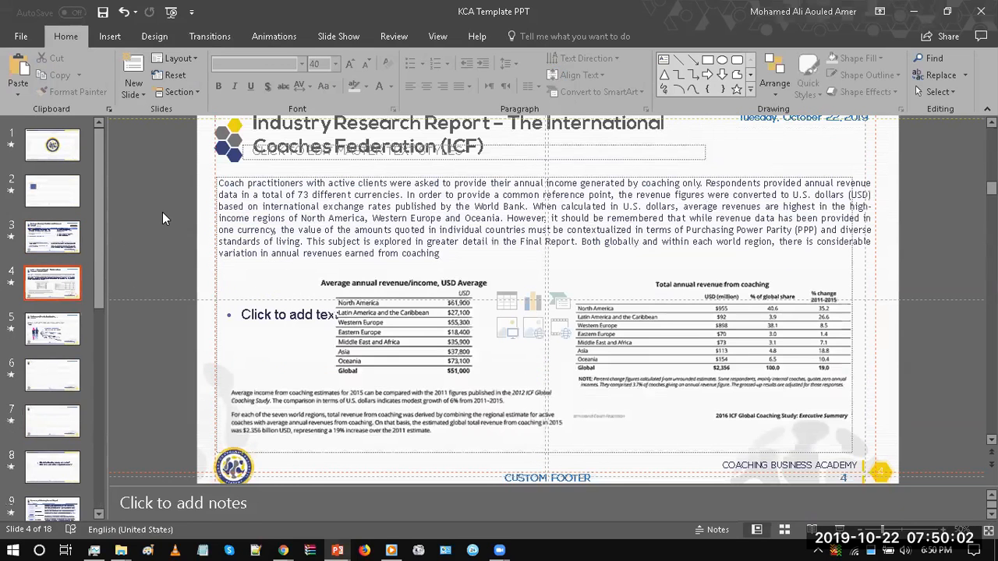
pyautogui.click(444, 125)
pyautogui.moveTo(702, 167); pyautogui.dragTo(724, 168)
pyautogui.click(702, 184)
pyautogui.click(221, 180)
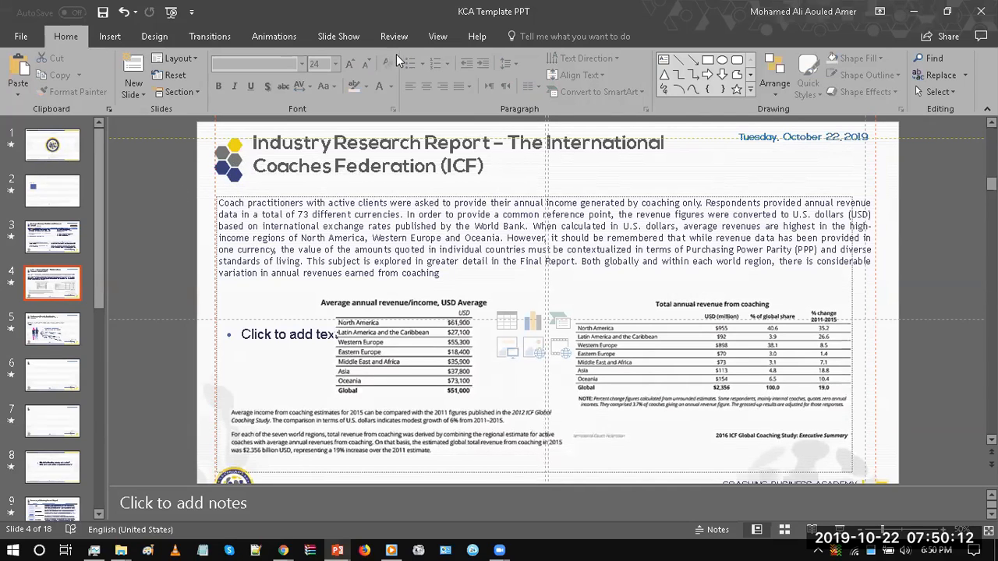
pyautogui.click(438, 37)
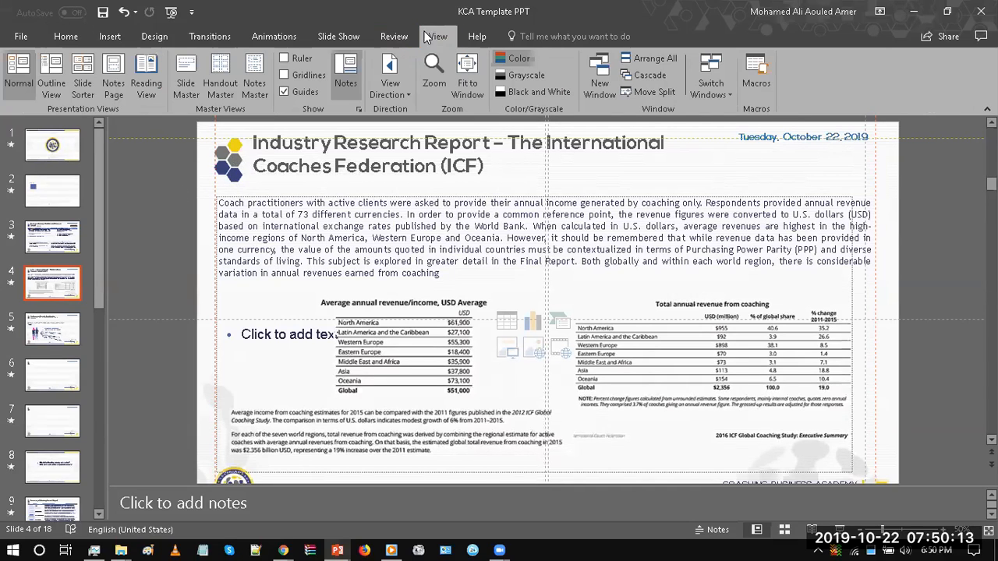
pyautogui.click(185, 80)
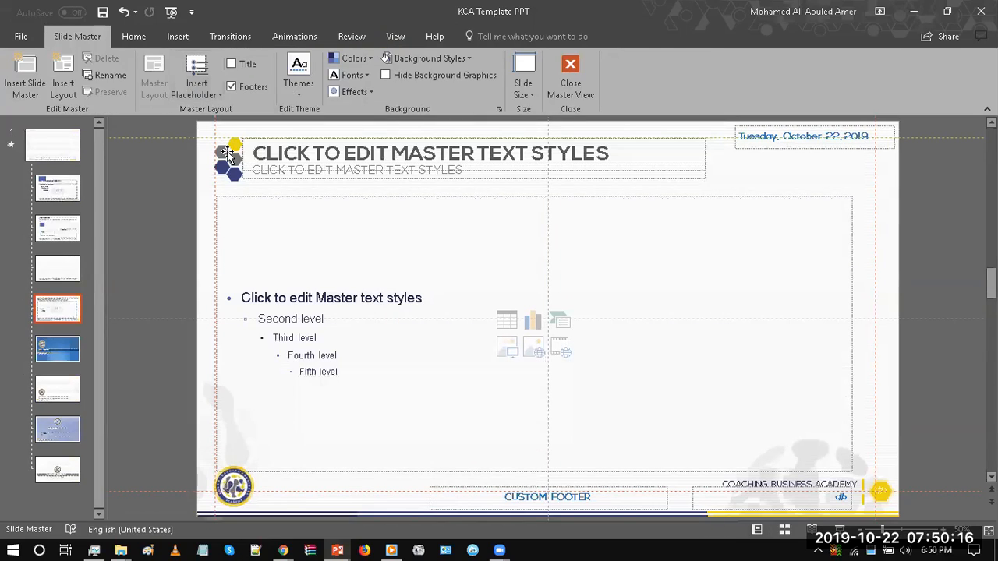
# Step: Fill the upper-left grey hexagon of the layout's hexagon group with standard red
pyautogui.click(227, 154)
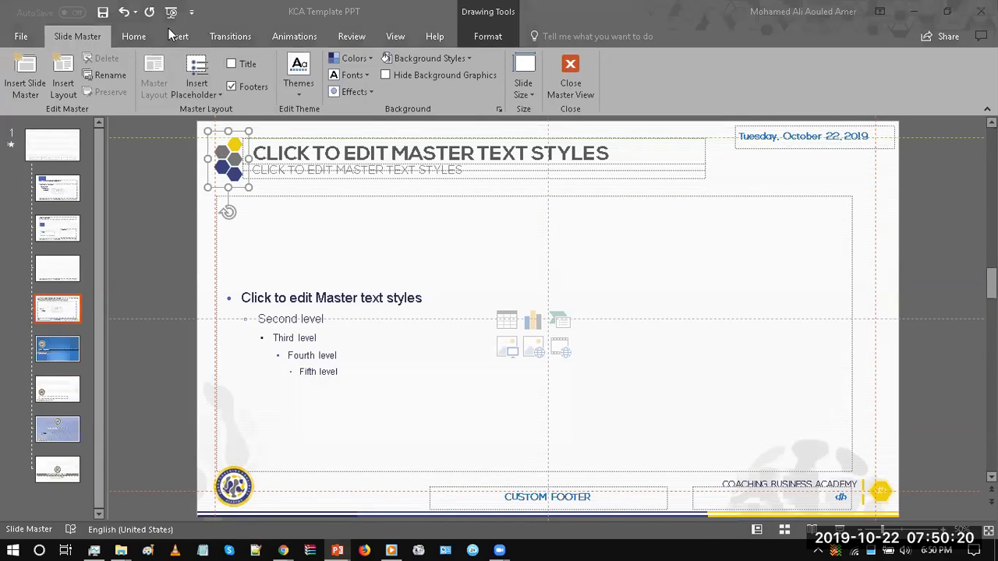
pyautogui.click(221, 151)
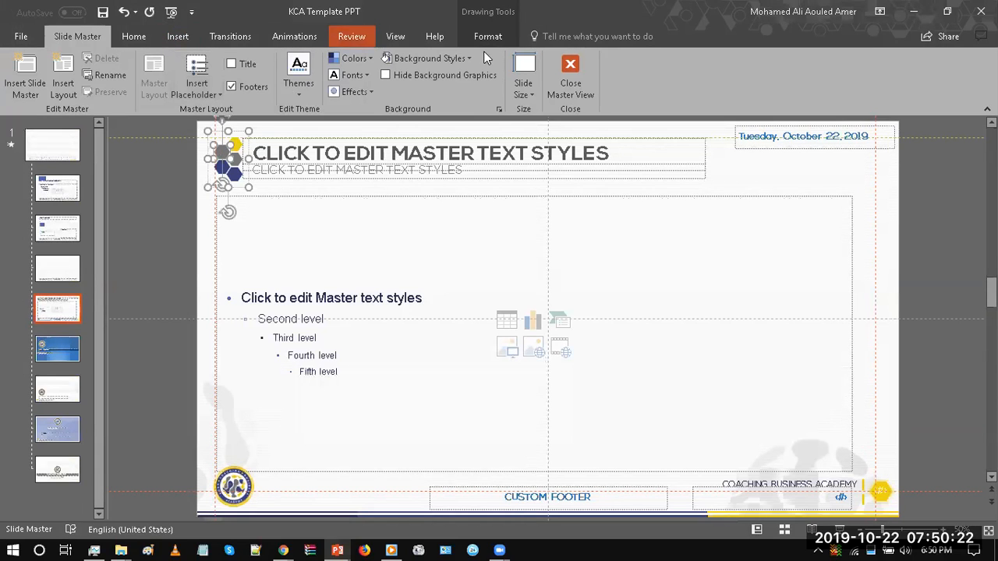
pyautogui.click(486, 39)
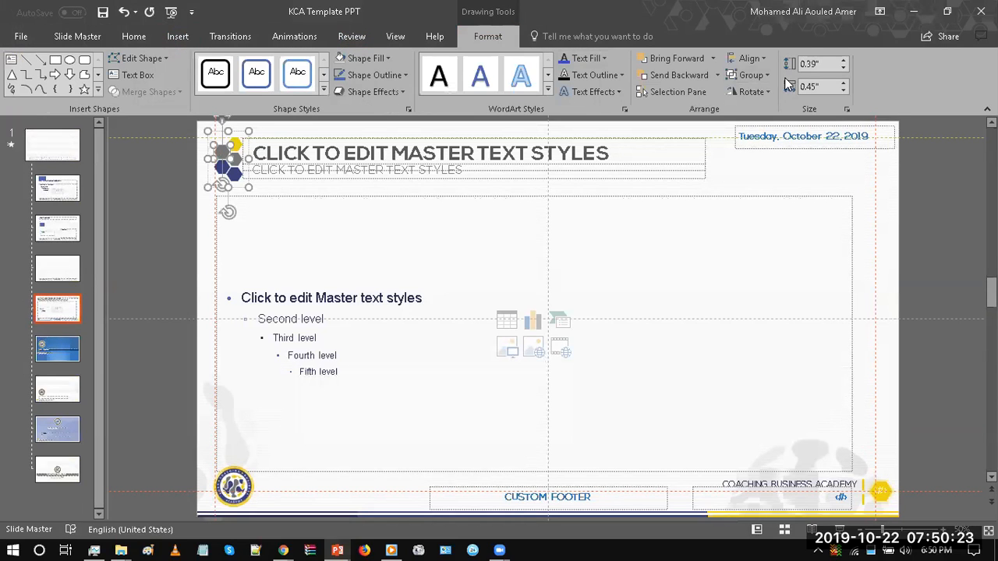
pyautogui.click(378, 56)
pyautogui.click(352, 172)
# Step: Enlarge the hexagon group to about 6.85" by 4.5", then undo the resize
pyautogui.click(241, 193)
pyautogui.click(246, 186)
pyautogui.moveTo(247, 186); pyautogui.dragTo(374, 287)
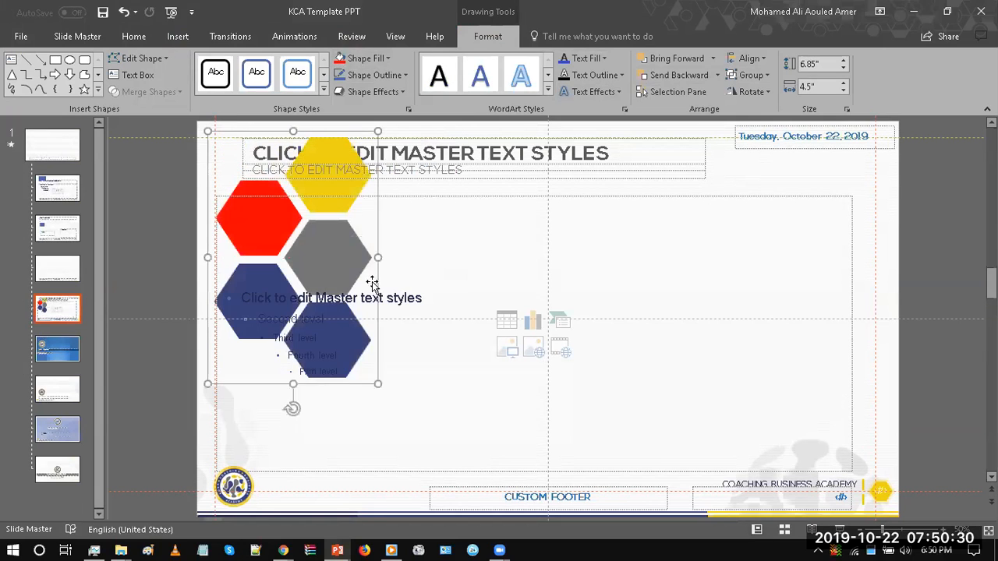
pyautogui.click(125, 16)
# Step: Delete the hexagon group and check the insertable icons and shapes, then undo back to the original grey-filled group
pyautogui.press('Delete')
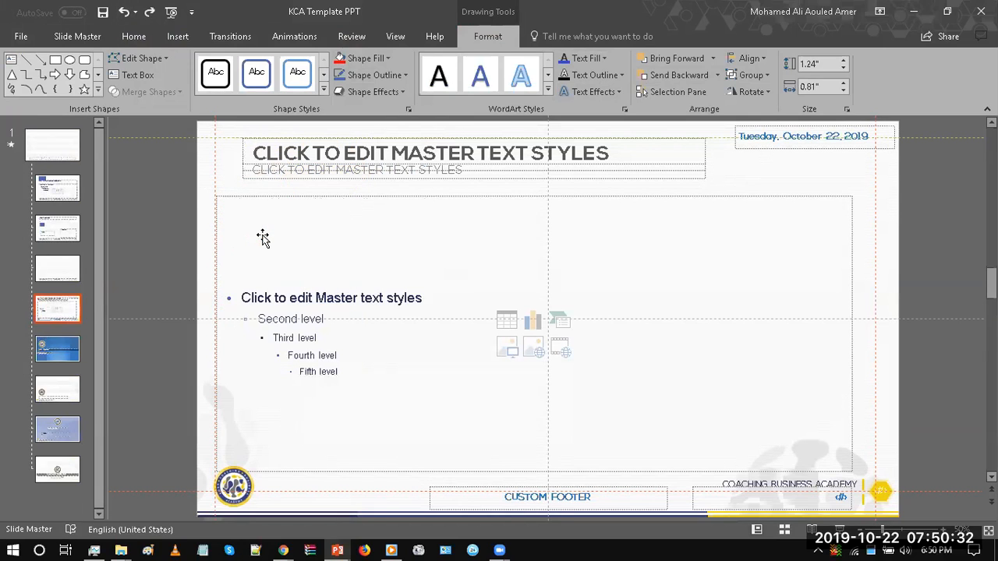
pyautogui.click(164, 39)
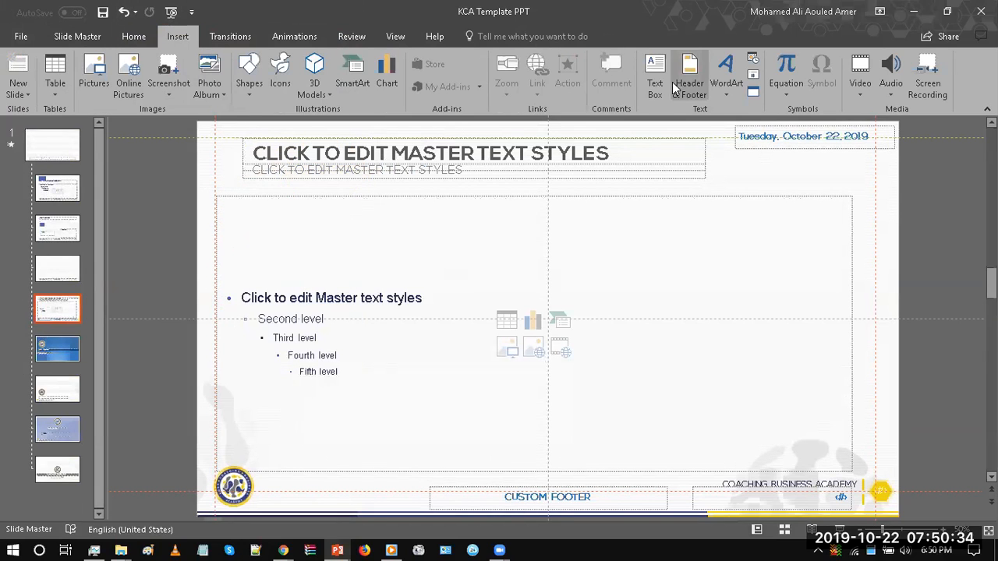
pyautogui.click(280, 78)
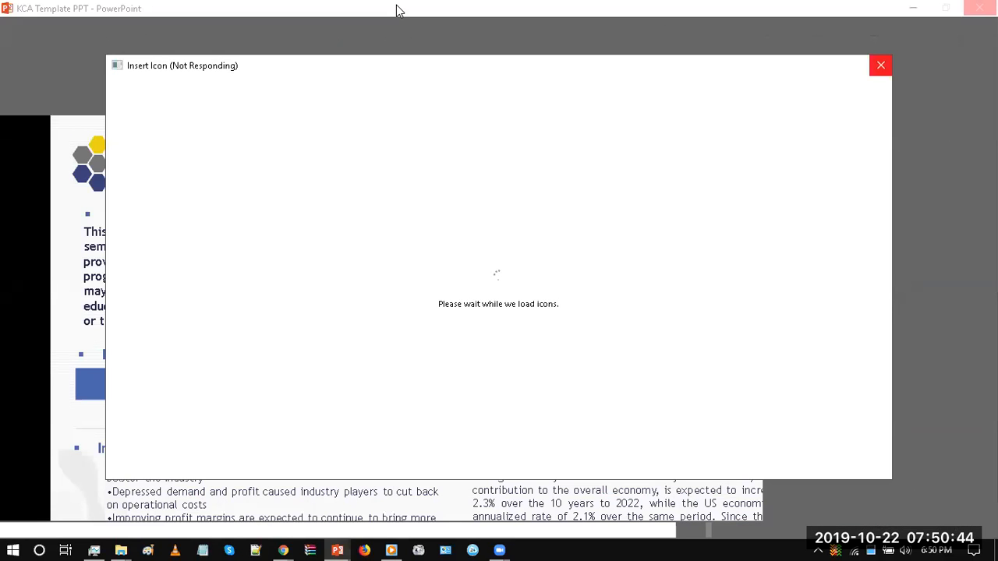
pyautogui.click(877, 65)
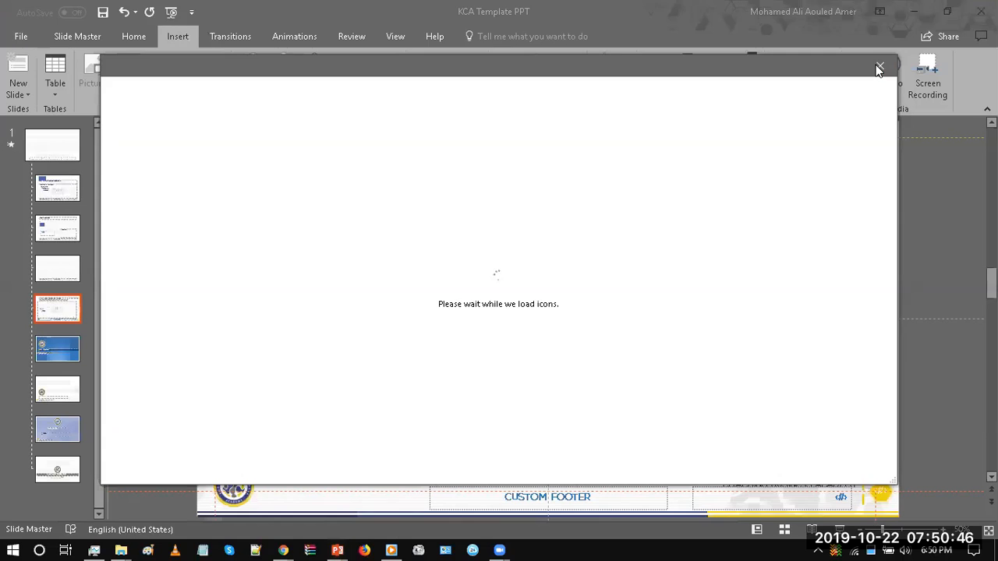
pyautogui.click(249, 78)
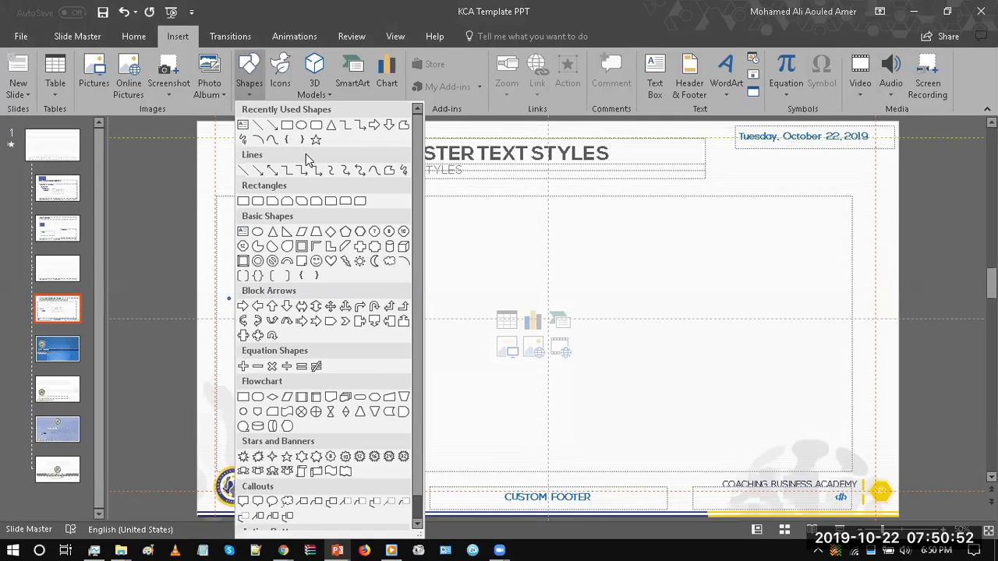
pyautogui.click(531, 241)
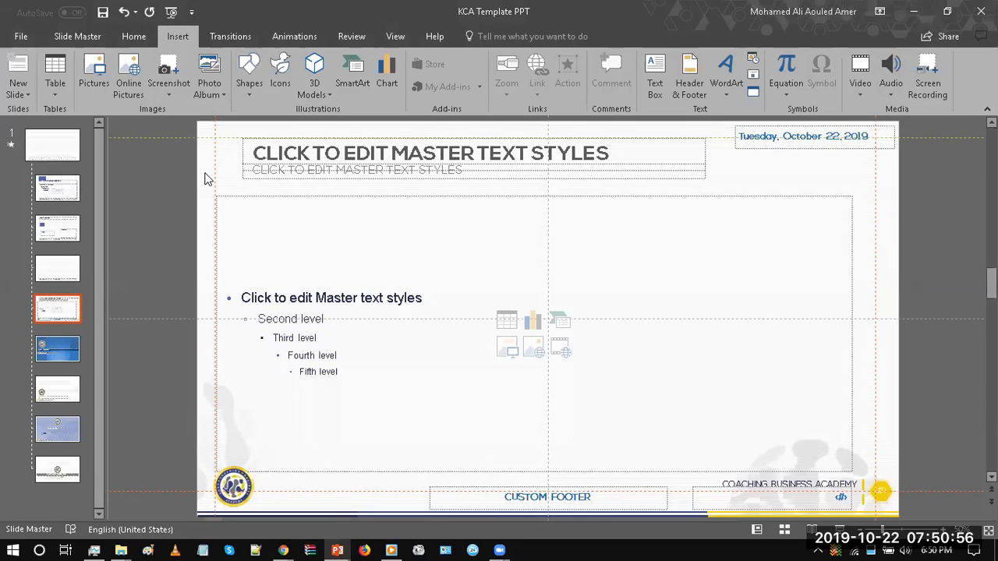
pyautogui.click(123, 11)
pyautogui.click(170, 219)
# Step: Check the upper-left grey hexagon's custom RGB fill color, then close the color settings and deselect the hexagon
pyautogui.click(221, 152)
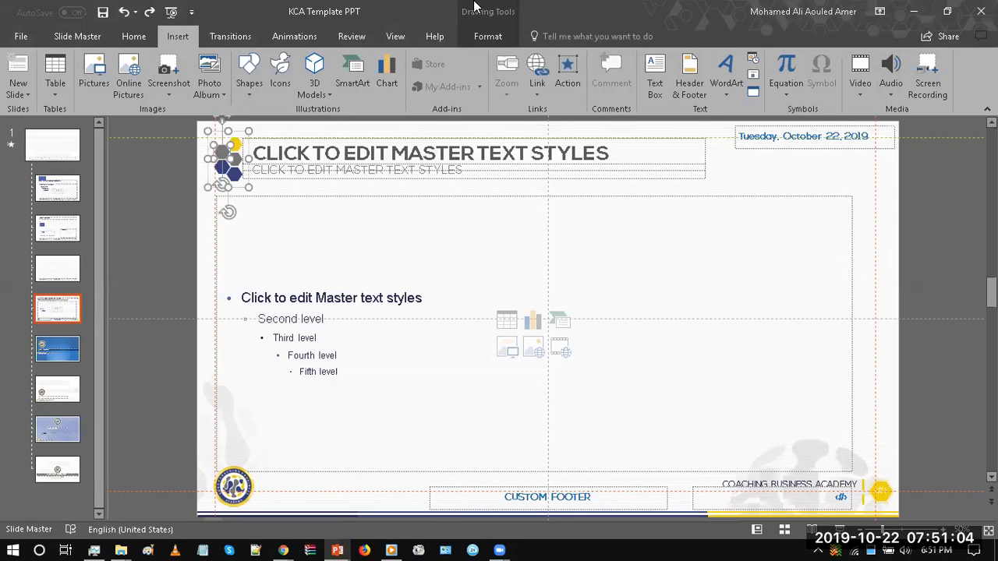
pyautogui.click(487, 35)
pyautogui.click(380, 57)
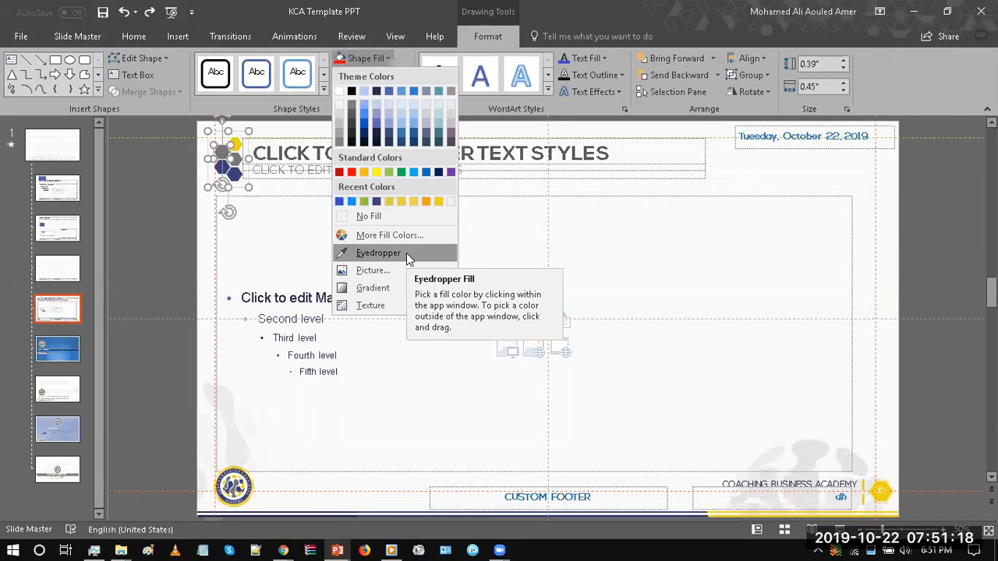
pyautogui.click(393, 234)
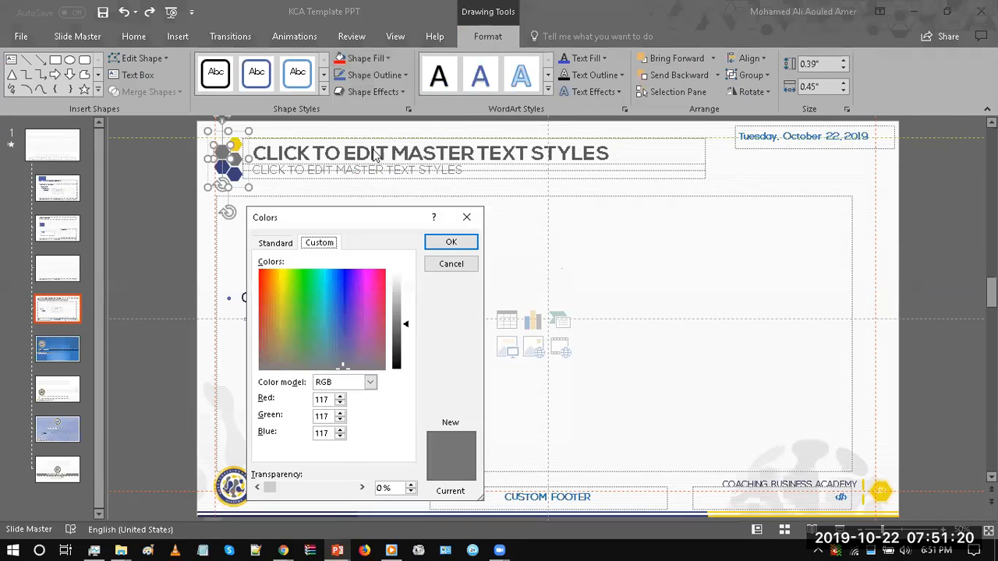
pyautogui.moveTo(327, 224); pyautogui.dragTo(431, 211)
pyautogui.doubleClick(430, 403)
pyautogui.click(570, 203)
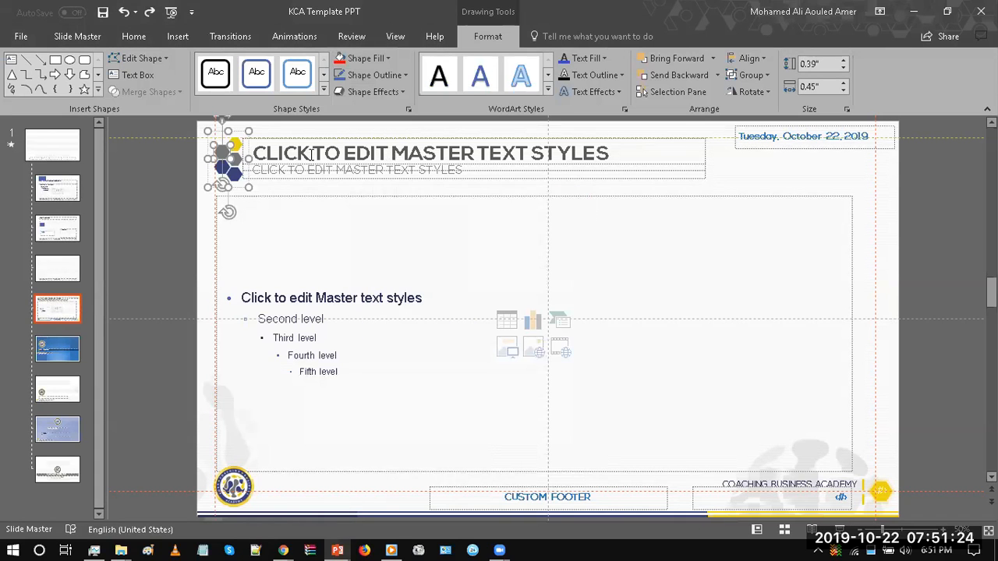
pyautogui.click(150, 182)
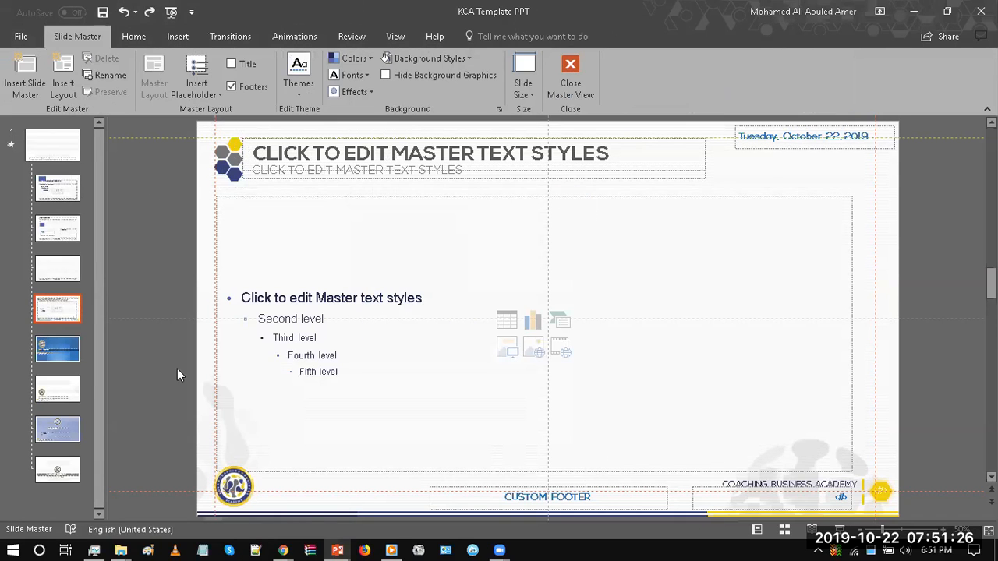
# Step: Switch to File Explorer and open the UpWork folder under IBHT LLC, Freelancing Center on the DataCenter (E:) drive
pyautogui.click(121, 551)
pyautogui.click(127, 464)
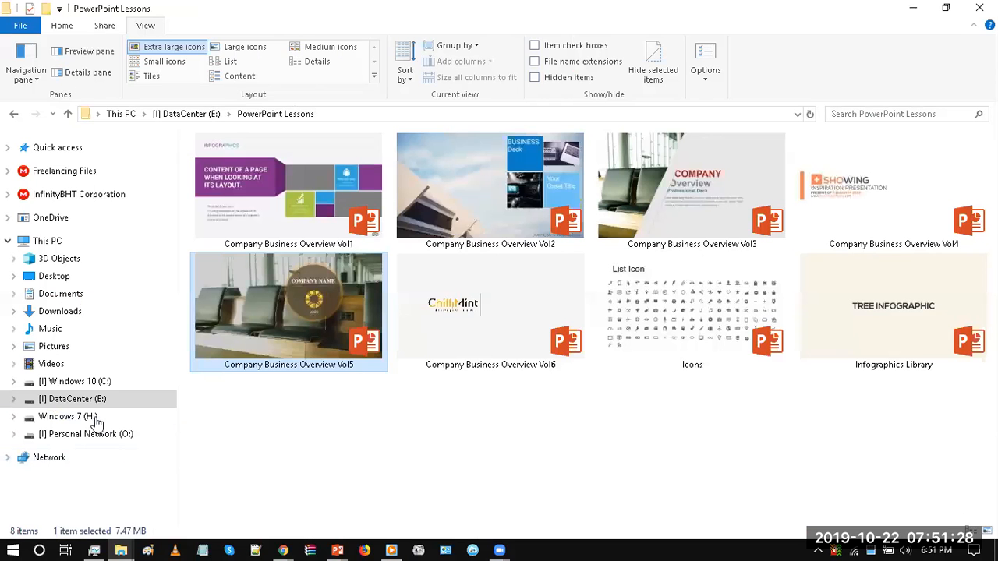
pyautogui.click(81, 399)
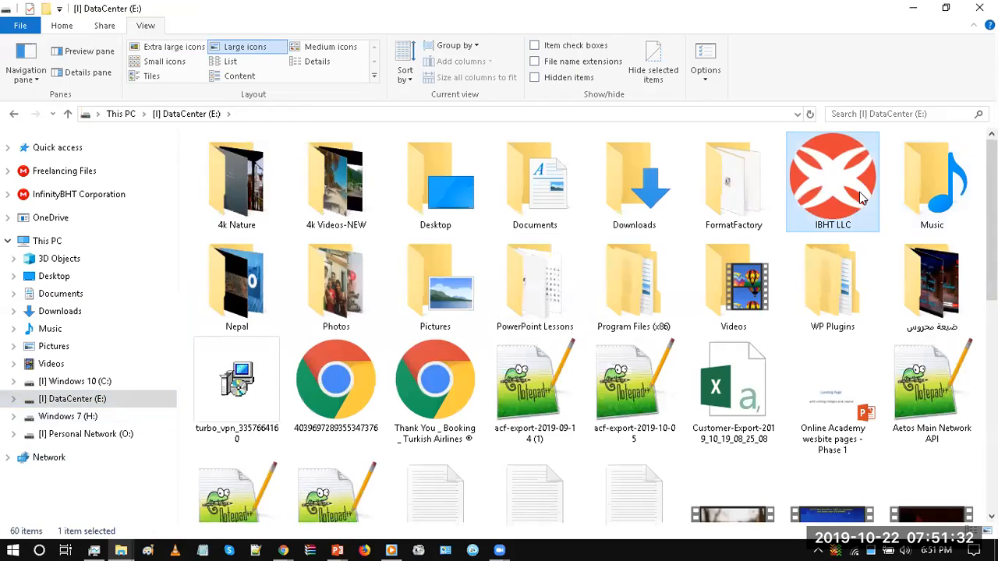
pyautogui.doubleClick(862, 193)
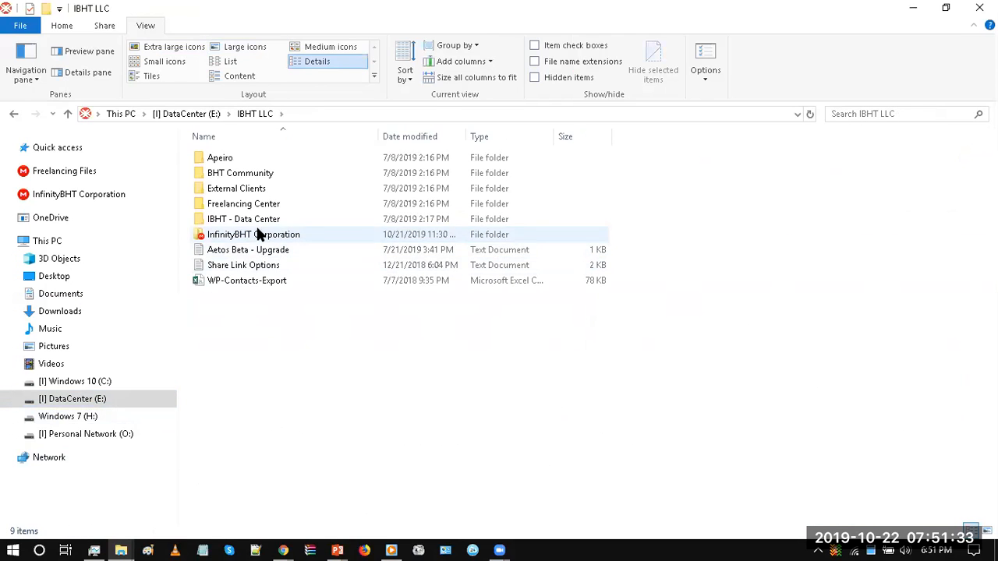
pyautogui.doubleClick(259, 206)
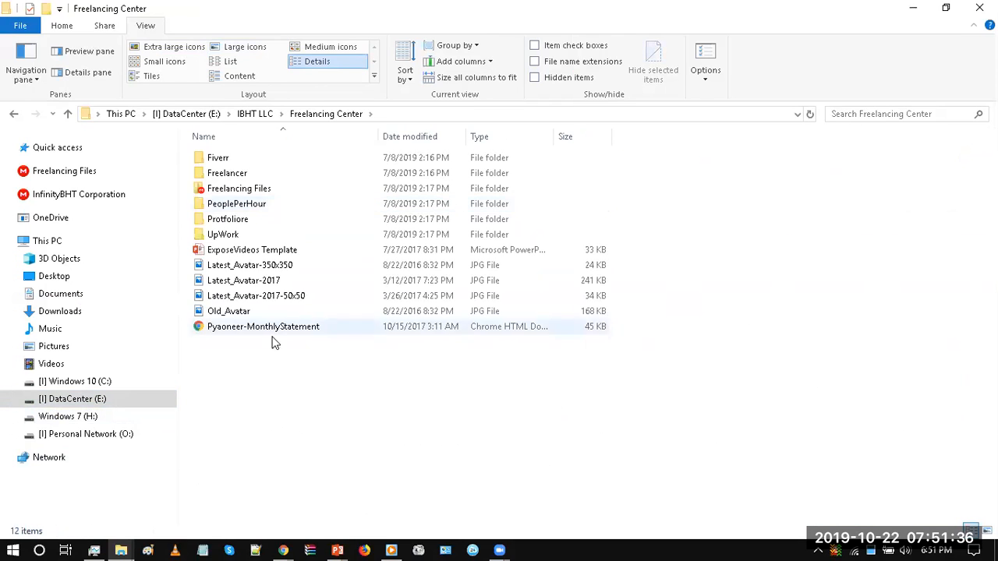
pyautogui.click(240, 222)
pyautogui.doubleClick(233, 234)
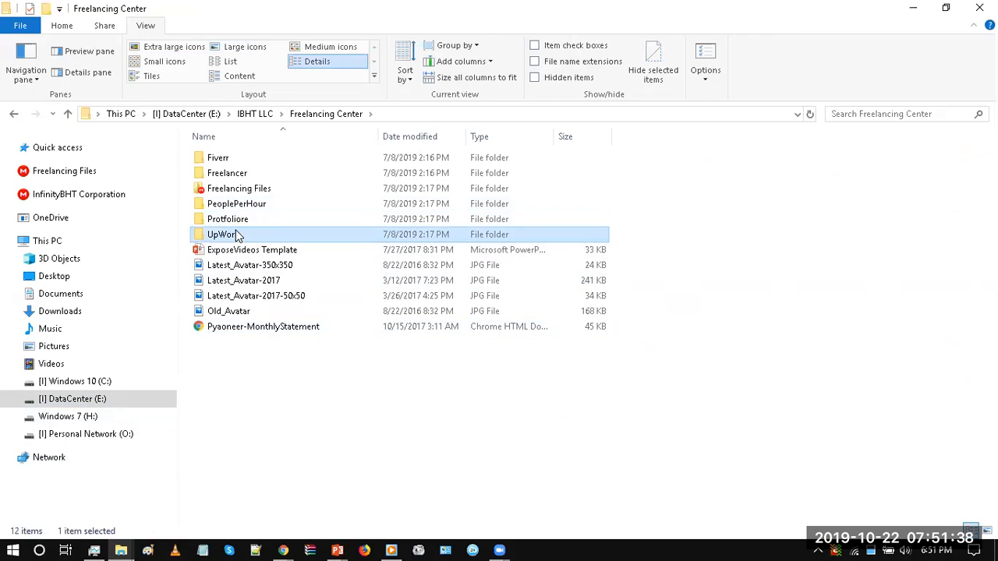
# Step: Open the Kora Coaching Academy folder inside the client's folder
pyautogui.click(228, 267)
pyautogui.doubleClick(227, 267)
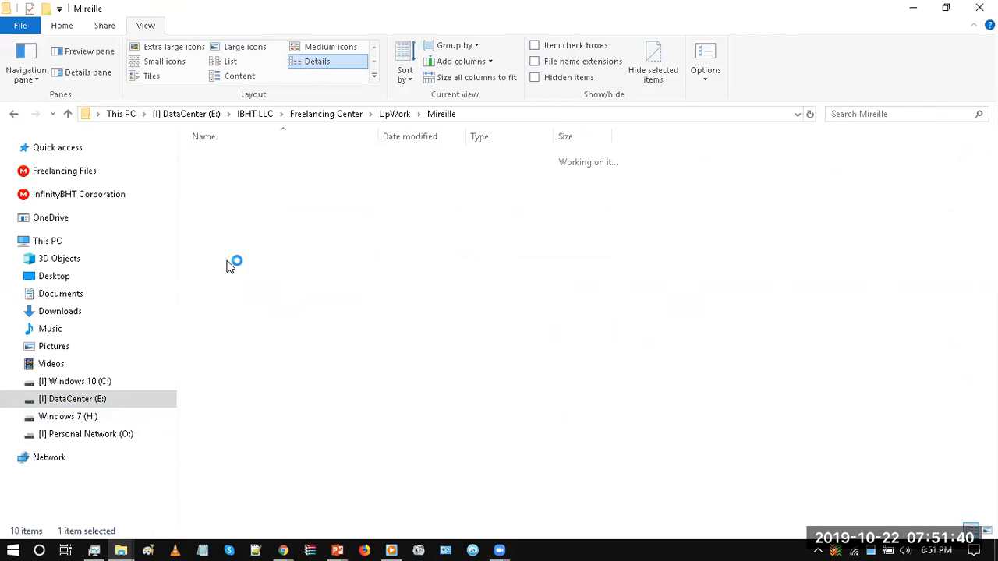
pyautogui.click(234, 265)
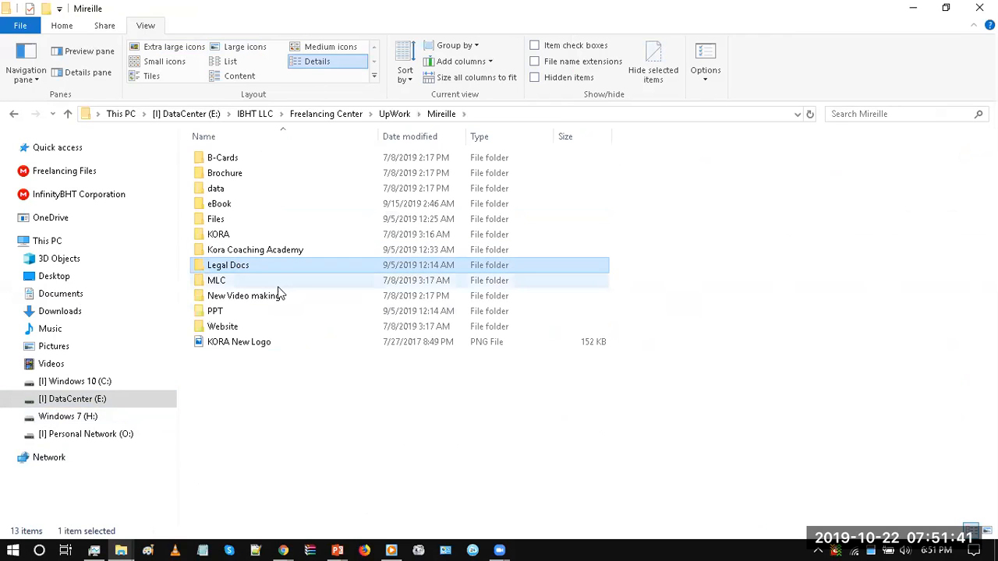
pyautogui.click(250, 252)
pyautogui.doubleClick(249, 252)
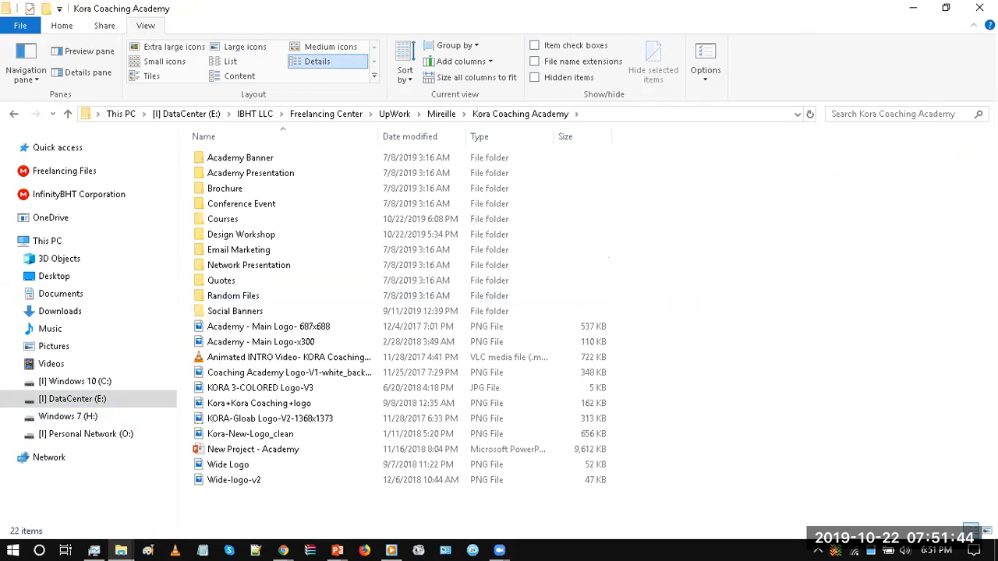
# Step: Show the files as large icons and copy the image Coaching Academy Logo-V1-white_background
pyautogui.click(245, 47)
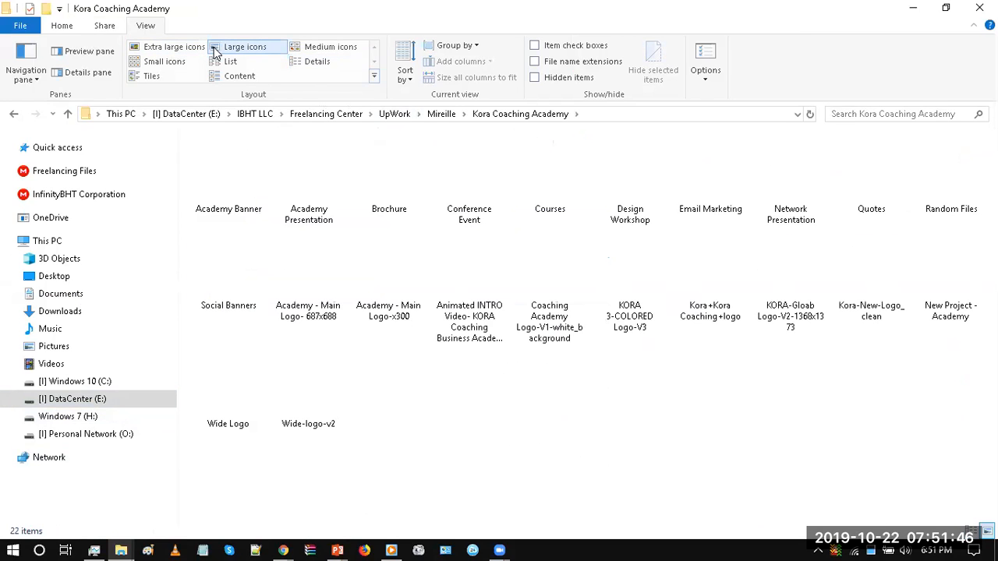
pyautogui.click(863, 277)
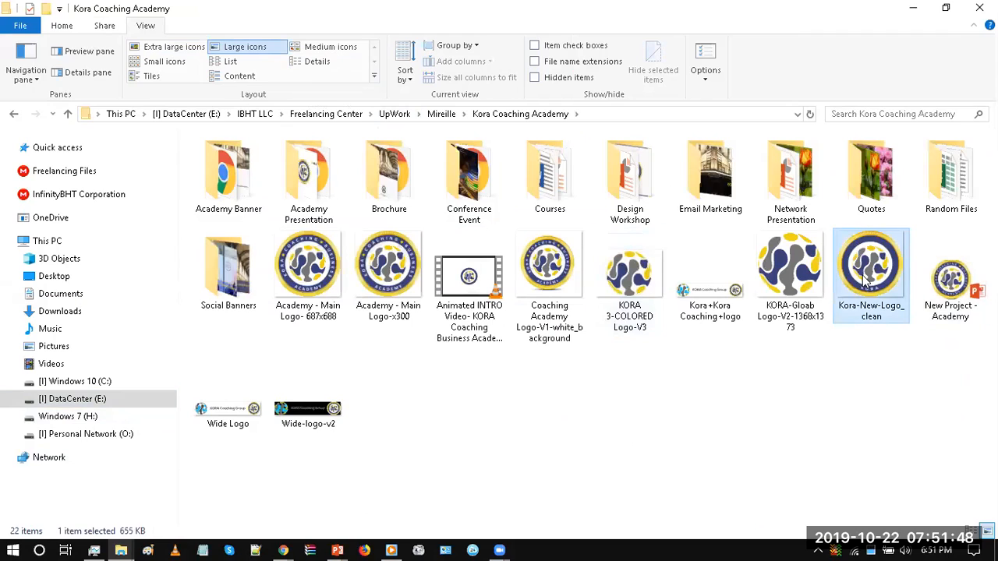
pyautogui.click(567, 279)
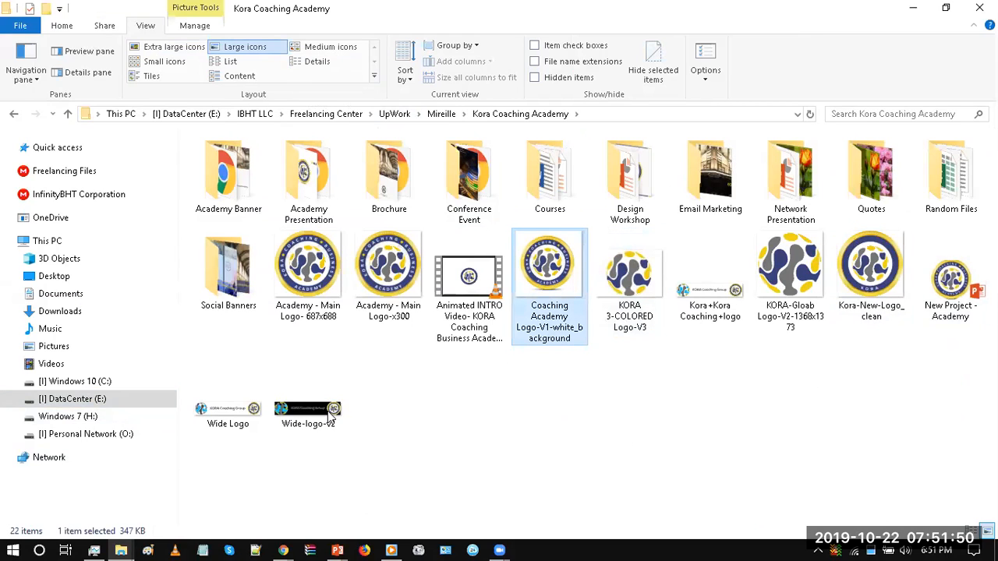
# Step: Return to KCA Template PPT in PowerPoint, paste the logo onto the layout and move it over the slide's left edge
pyautogui.moveTo(337, 551)
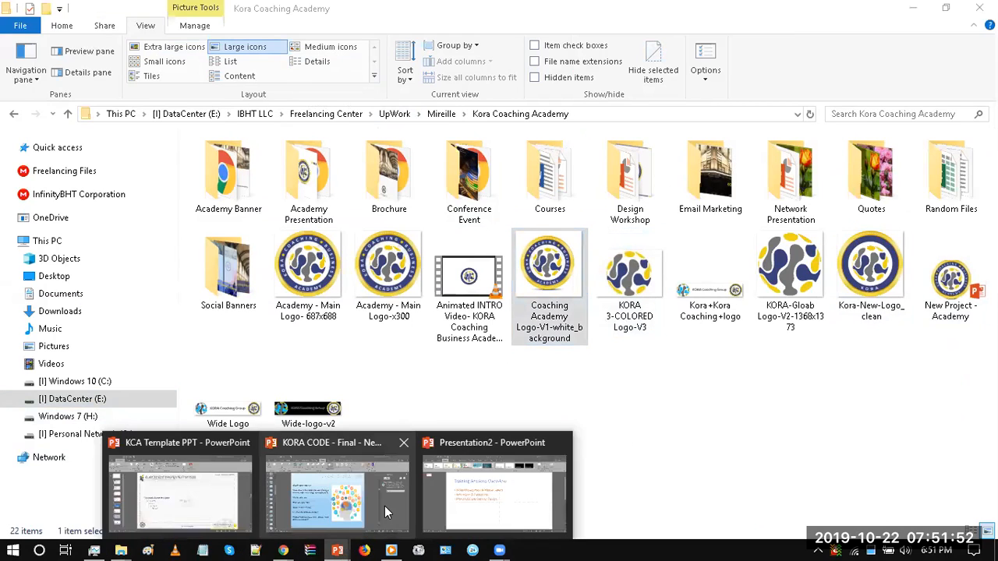
pyautogui.click(511, 477)
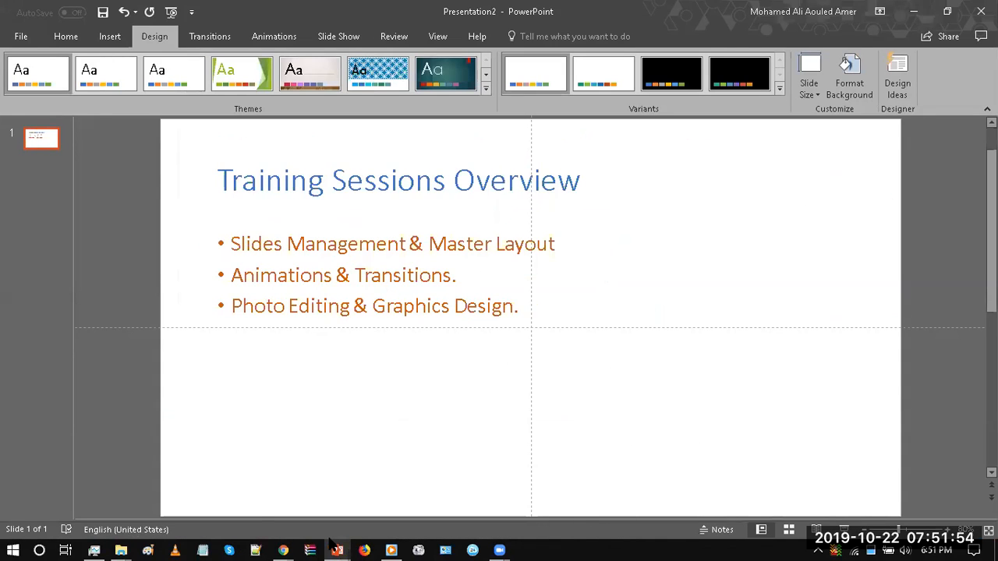
pyautogui.click(180, 484)
pyautogui.hotkey('ctrl', 'v')
pyautogui.moveTo(515, 273); pyautogui.dragTo(201, 263)
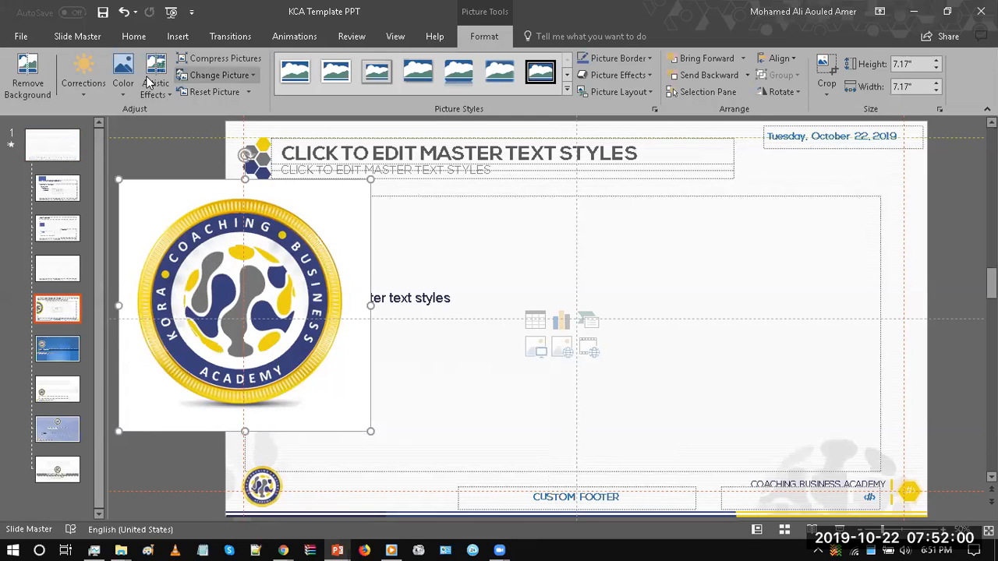
pyautogui.click(700, 64)
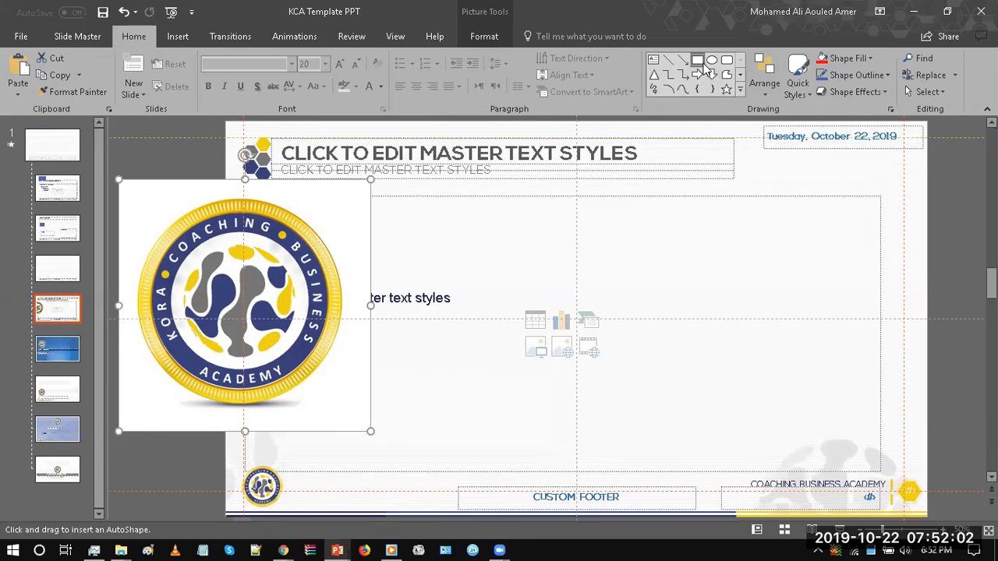
pyautogui.moveTo(494, 317); pyautogui.dragTo(686, 368)
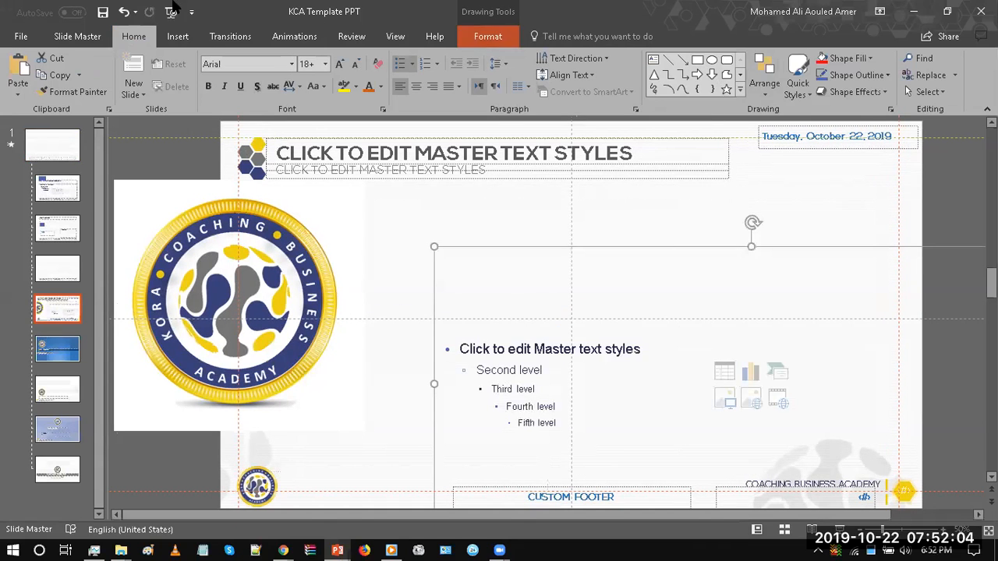
pyautogui.click(123, 12)
# Step: Draw a rectangle about 2.85 by 1.88 inches beside the logo and fill it with the logo's dark blue using the Eyedropper
pyautogui.click(696, 60)
pyautogui.moveTo(483, 282)
pyautogui.mouseDown()
pyautogui.moveTo(586, 349)
pyautogui.moveTo(587, 283)
pyautogui.mouseUp()
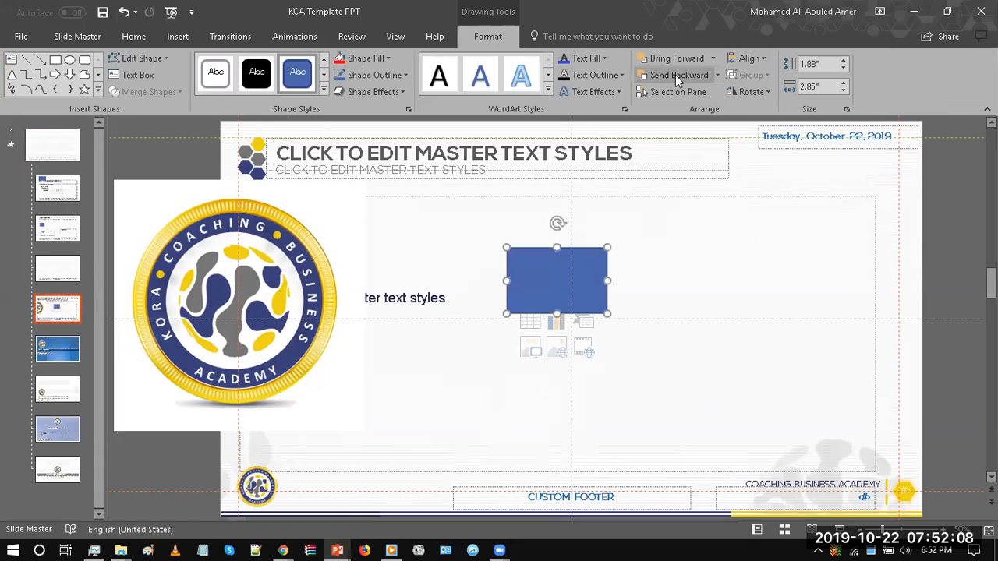
pyautogui.click(381, 60)
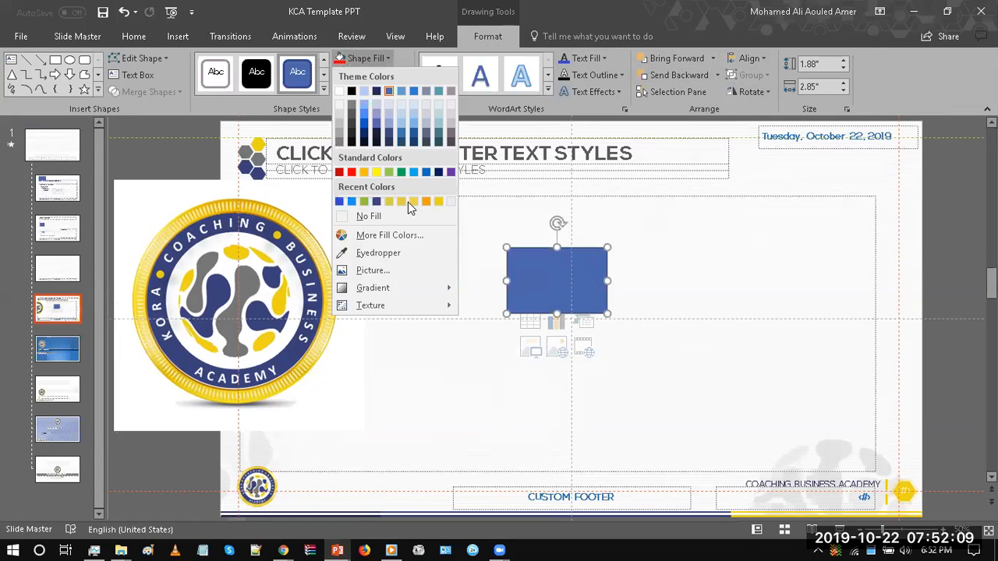
pyautogui.click(375, 253)
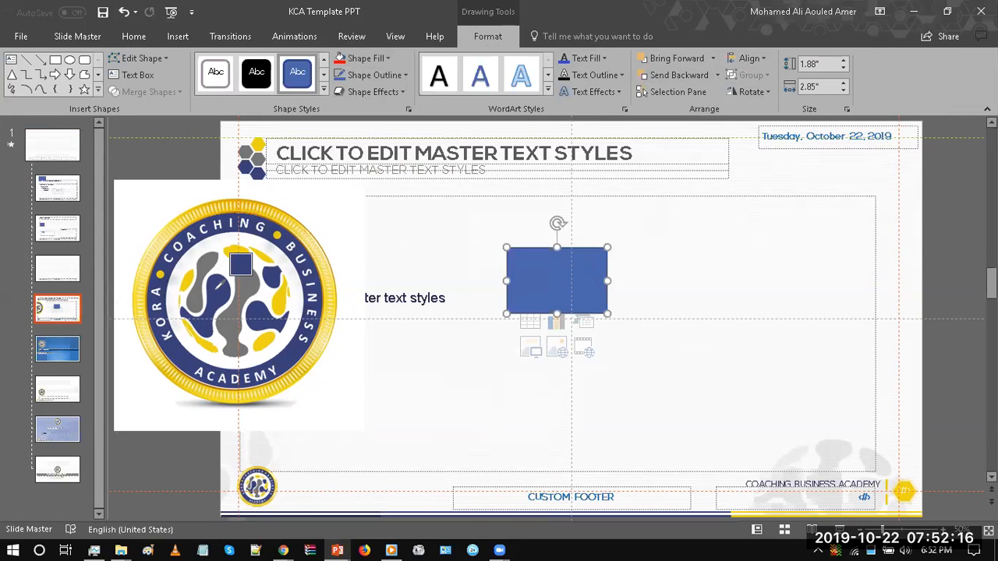
pyautogui.click(223, 281)
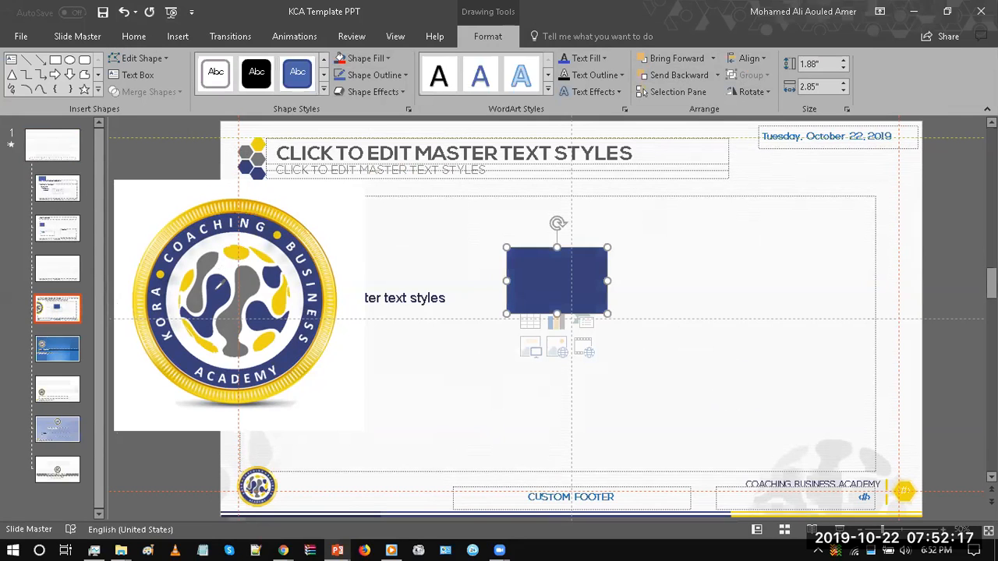
# Step: Refill the rectangle with the gray sampled from the logo's globe using the Eyedropper
pyautogui.click(365, 59)
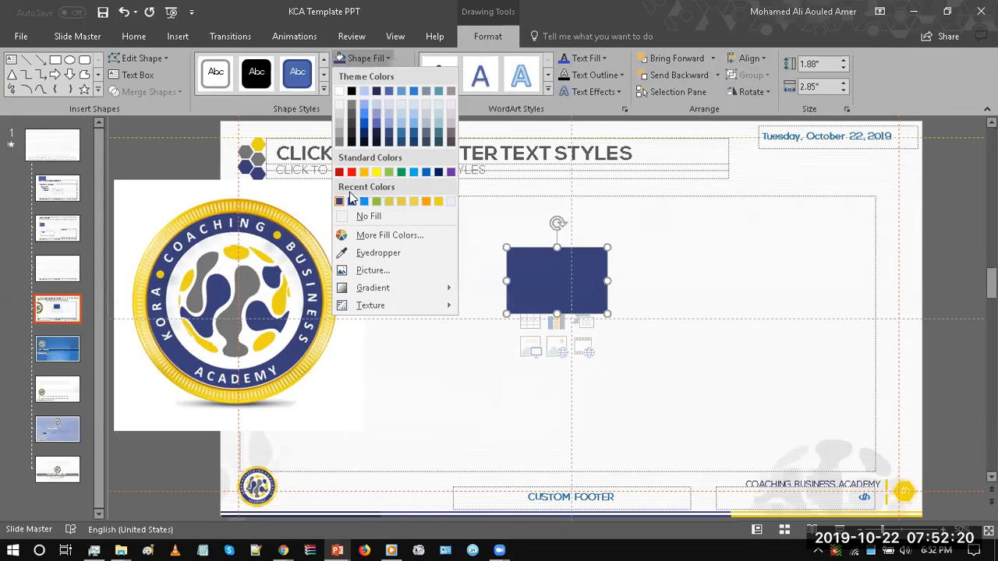
pyautogui.click(378, 253)
pyautogui.click(252, 304)
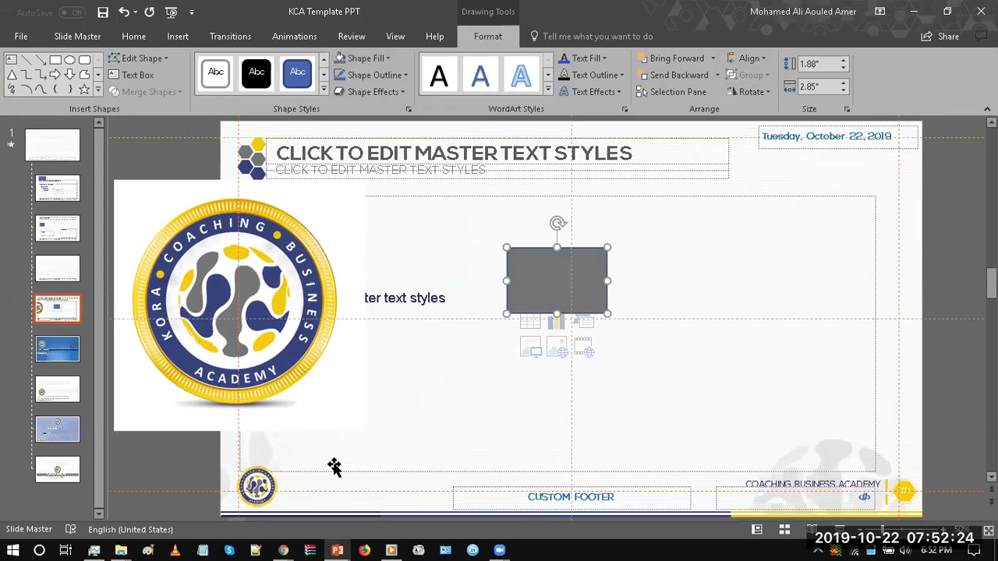
# Step: Switch to File Explorer, open the Email Marketing folder and copy the Header image
pyautogui.moveTo(121, 549)
pyautogui.click(145, 495)
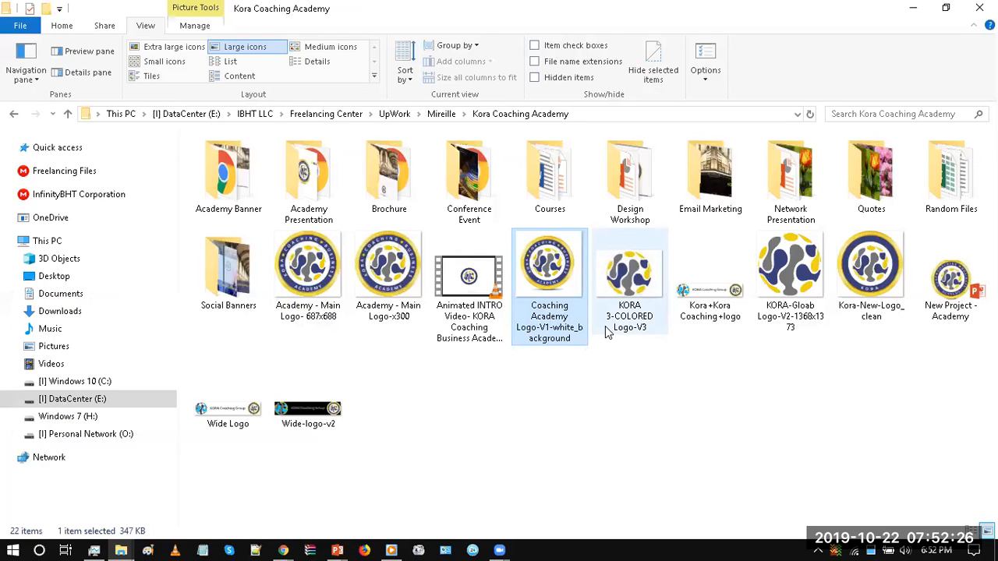
pyautogui.doubleClick(708, 204)
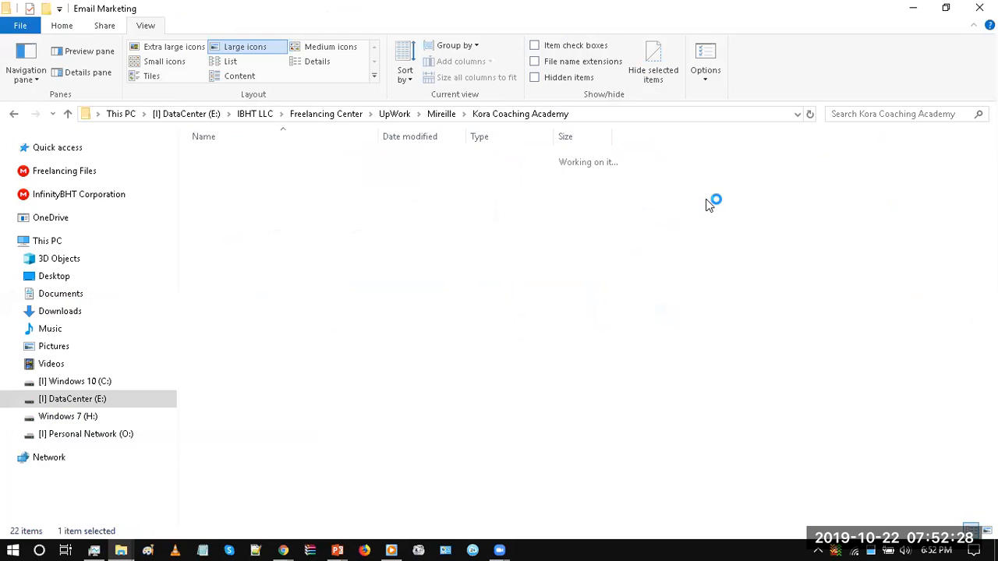
pyautogui.click(338, 199)
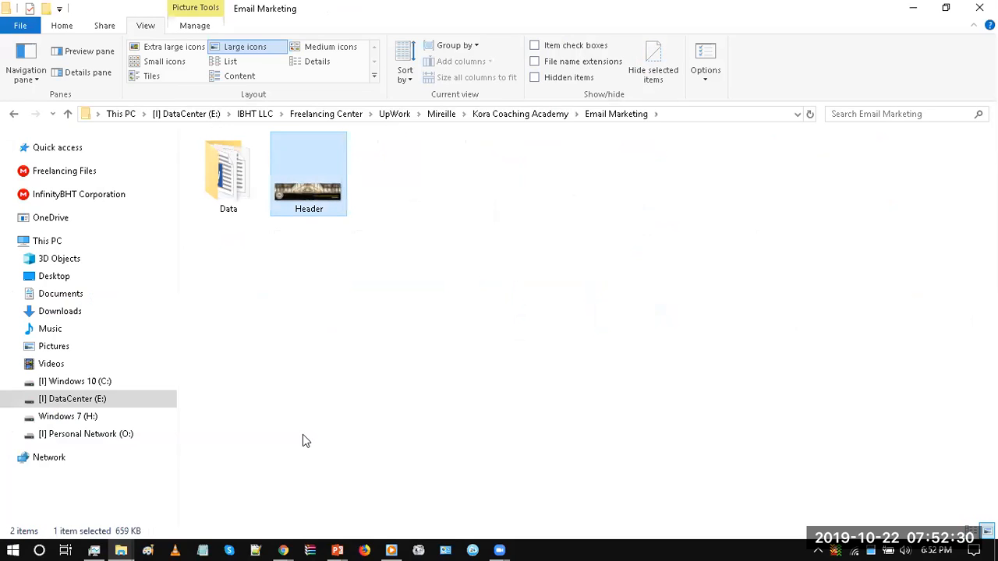
# Step: Return to KCA Template PPT, paste the Header image, enlarge it to about 21.06 by 5.42 inches and move it slightly lower
pyautogui.moveTo(337, 550)
pyautogui.click(223, 493)
pyautogui.moveTo(343, 286); pyautogui.dragTo(351, 288)
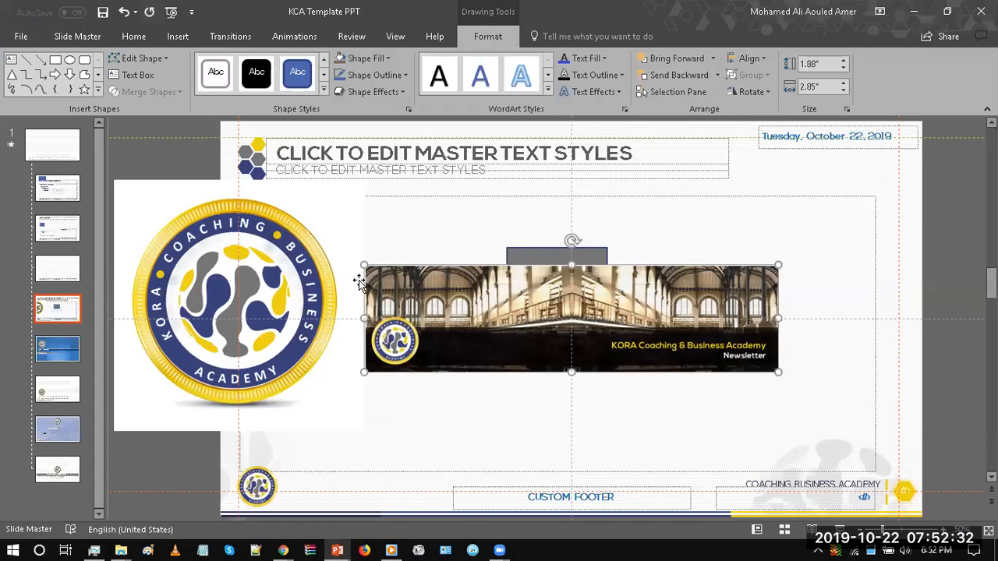
pyautogui.moveTo(470, 364); pyautogui.dragTo(794, 448)
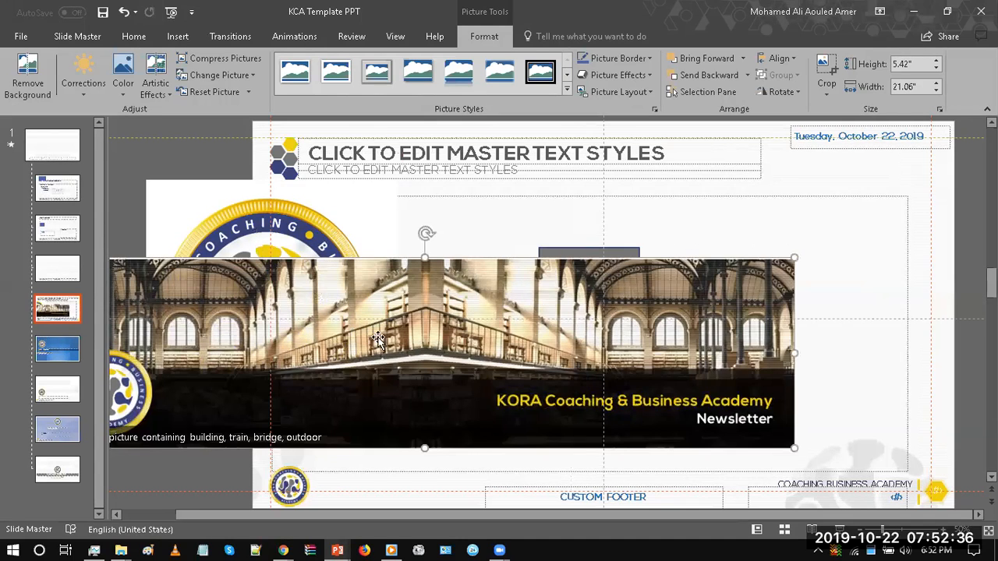
pyautogui.moveTo(377, 337); pyautogui.dragTo(374, 365)
# Step: Use the Eyedropper to fill the rectangle with the dark blue from the logo's ring after hovering over the header image's colors
pyautogui.click(549, 258)
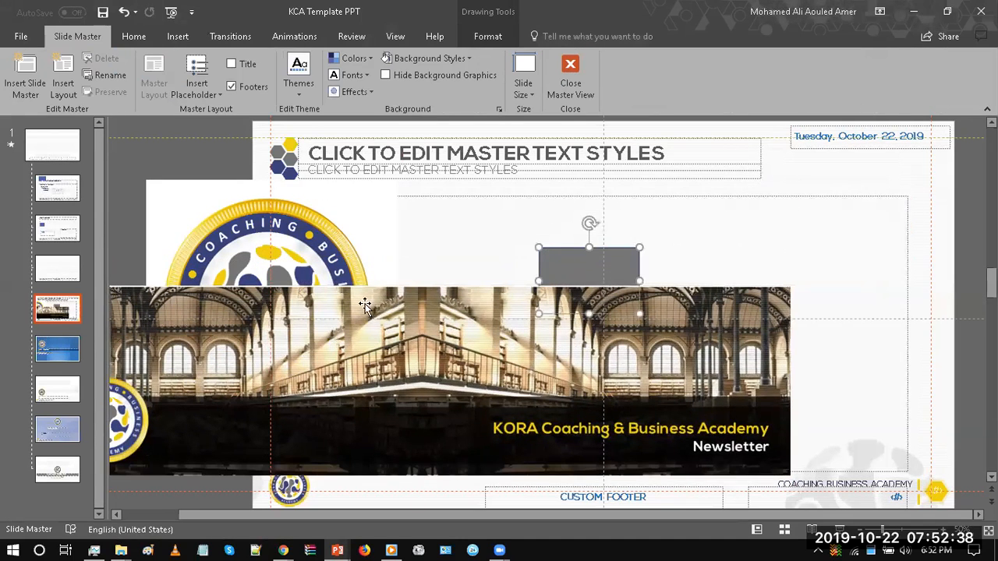
pyautogui.click(135, 36)
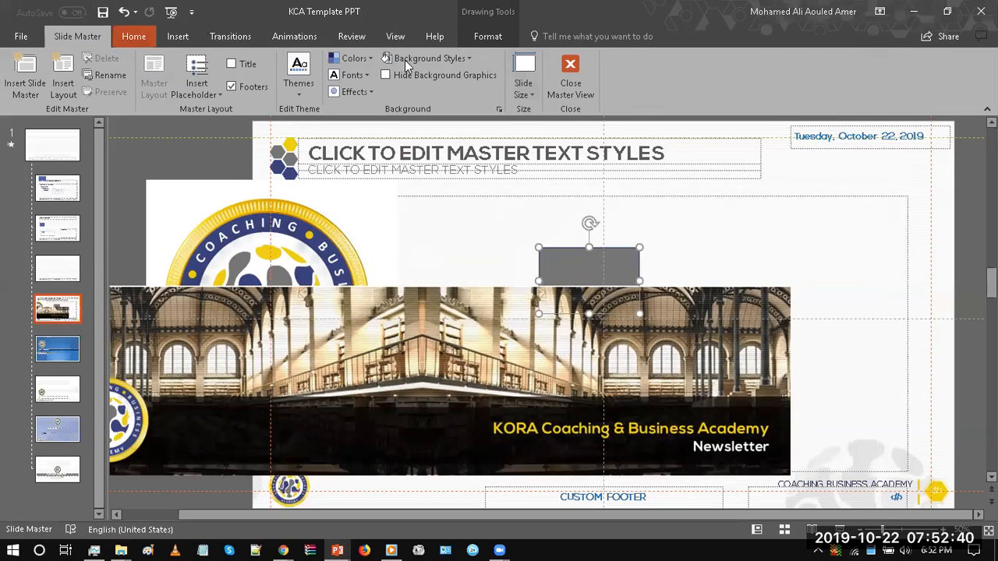
pyautogui.click(857, 53)
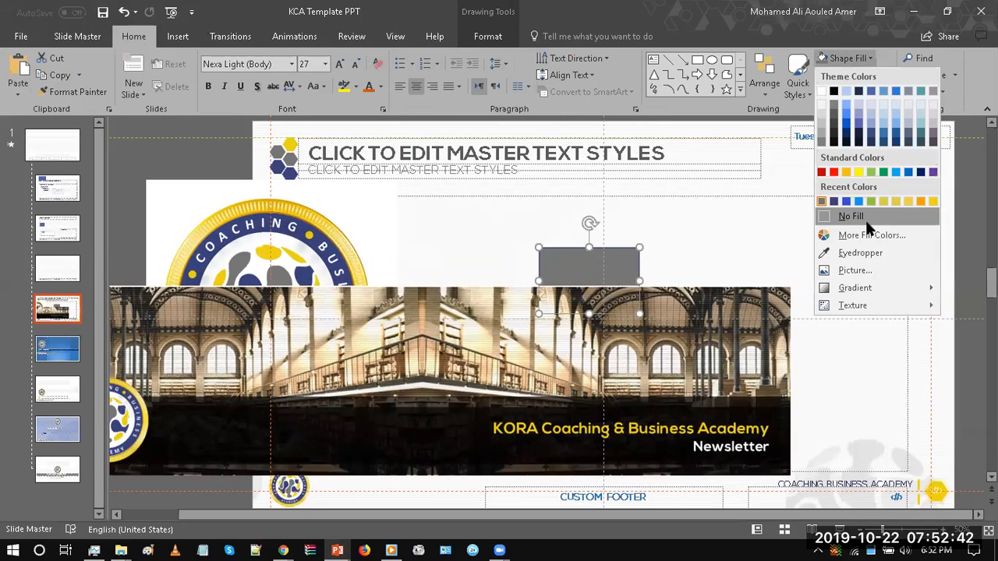
pyautogui.click(860, 253)
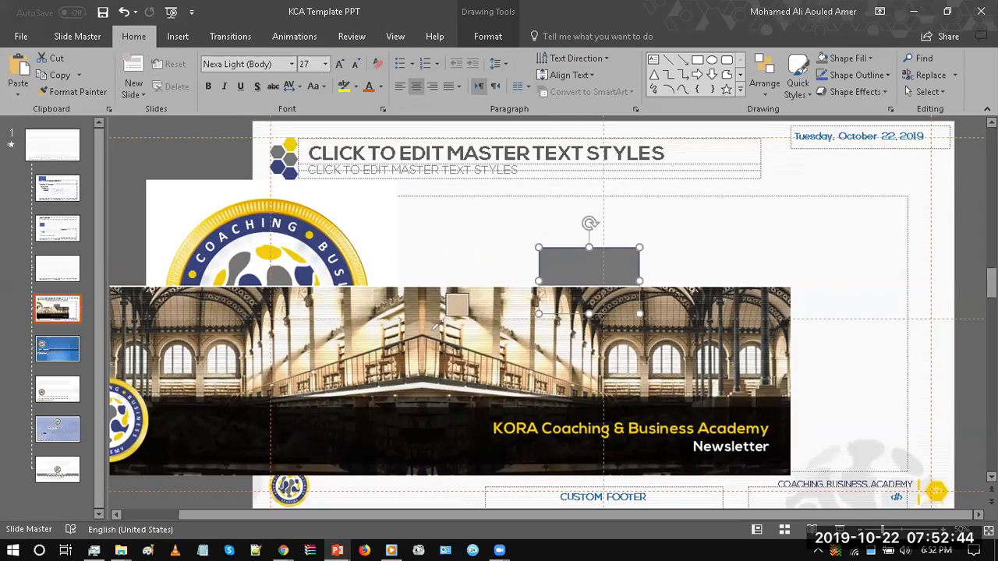
pyautogui.moveTo(435, 327)
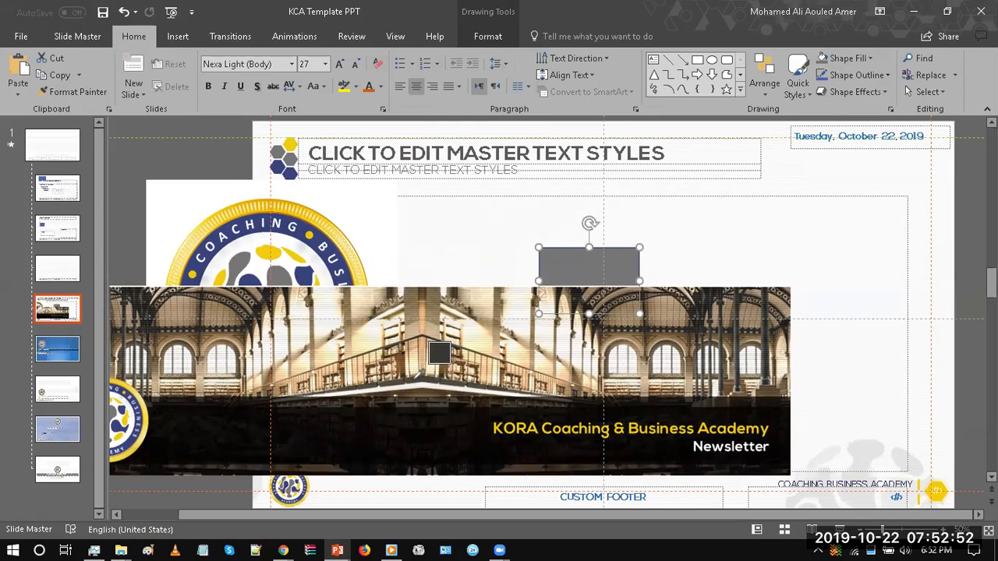
pyautogui.moveTo(419, 374)
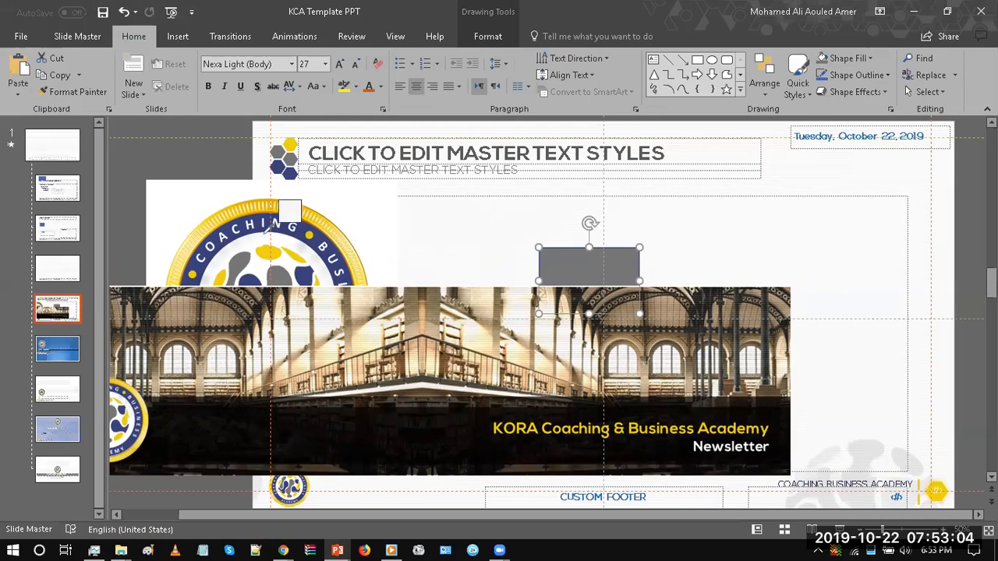
pyautogui.click(313, 222)
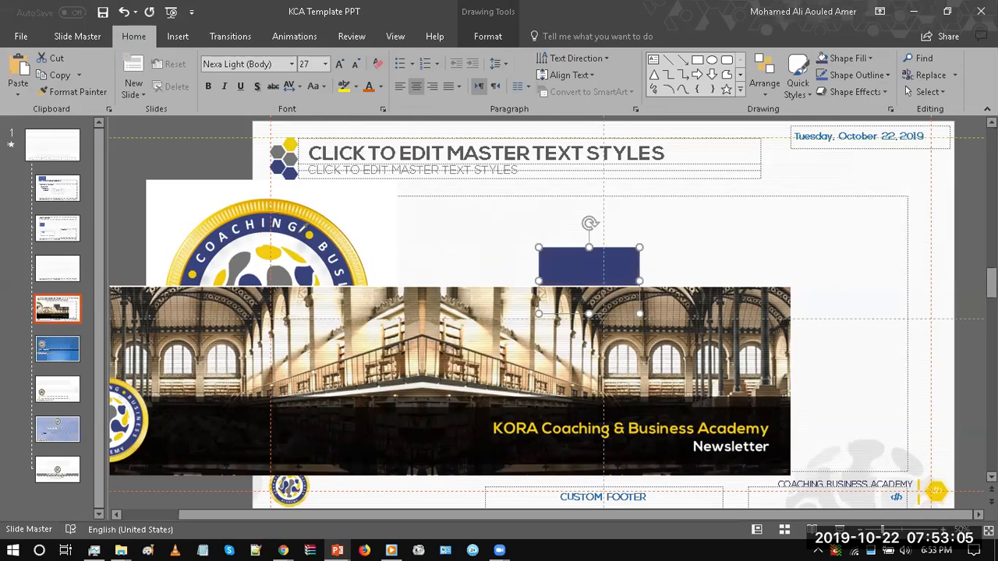
# Step: Delete the header image, the rectangle and the large pasted logo from the layout
pyautogui.click(458, 220)
pyautogui.click(605, 315)
pyautogui.press('Delete')
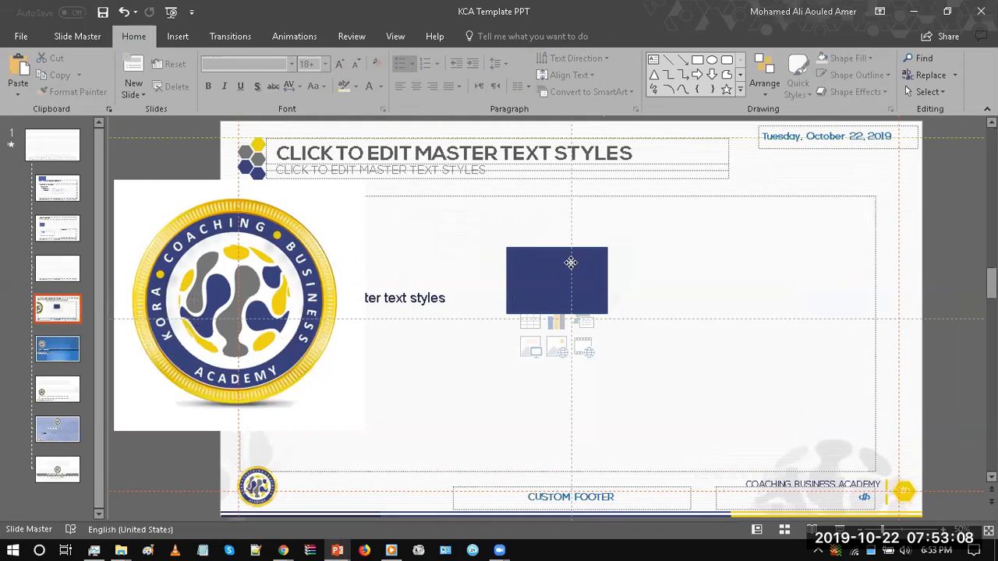
pyautogui.click(568, 262)
pyautogui.press('Delete')
pyautogui.moveTo(261, 282); pyautogui.dragTo(382, 296)
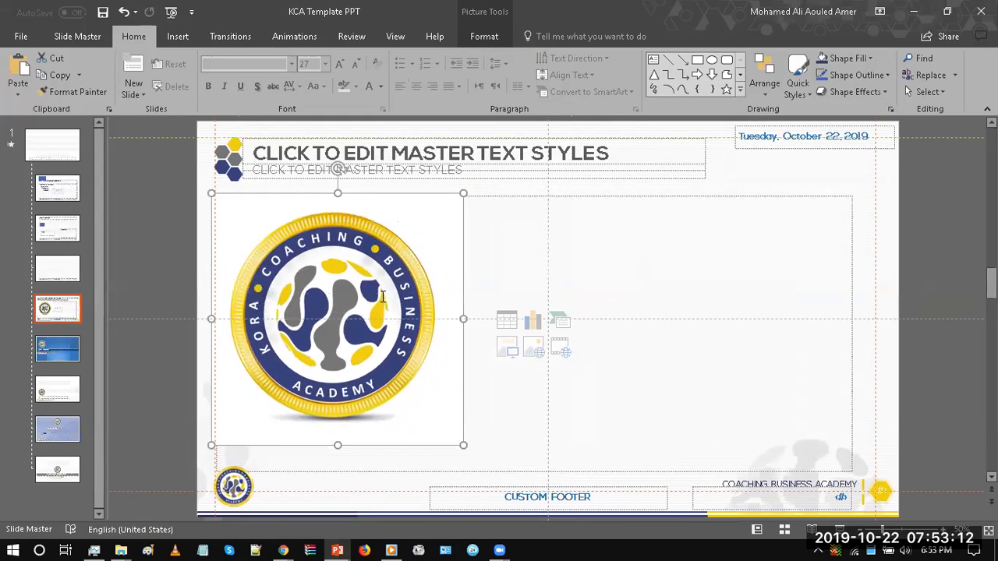
pyautogui.press('Delete')
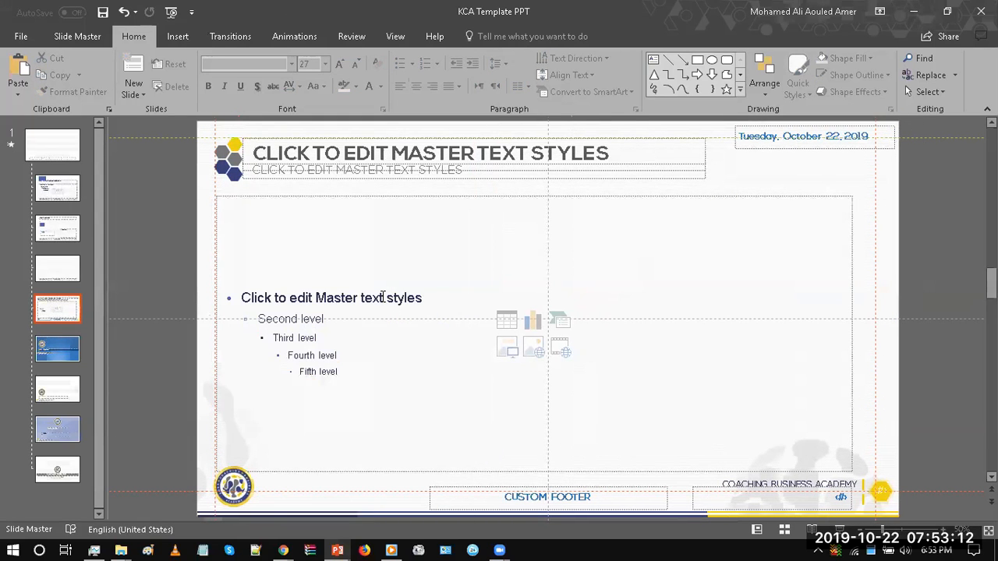
# Step: Examine the recent colors offered as shape fill for the smaller text placeholder under the title, leaving its fill as it is
pyautogui.click(481, 170)
pyautogui.click(846, 58)
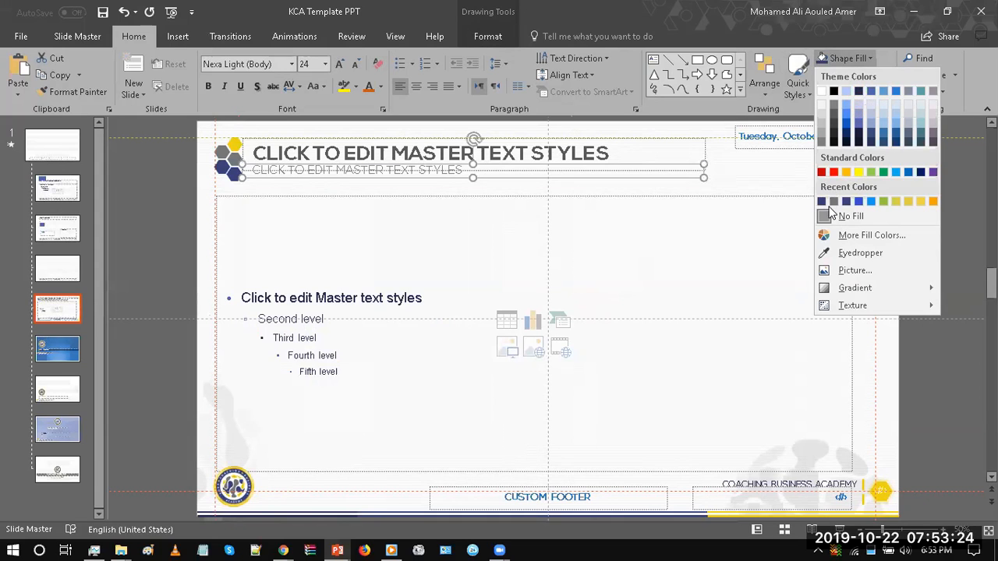
pyautogui.click(165, 187)
pyautogui.click(165, 187)
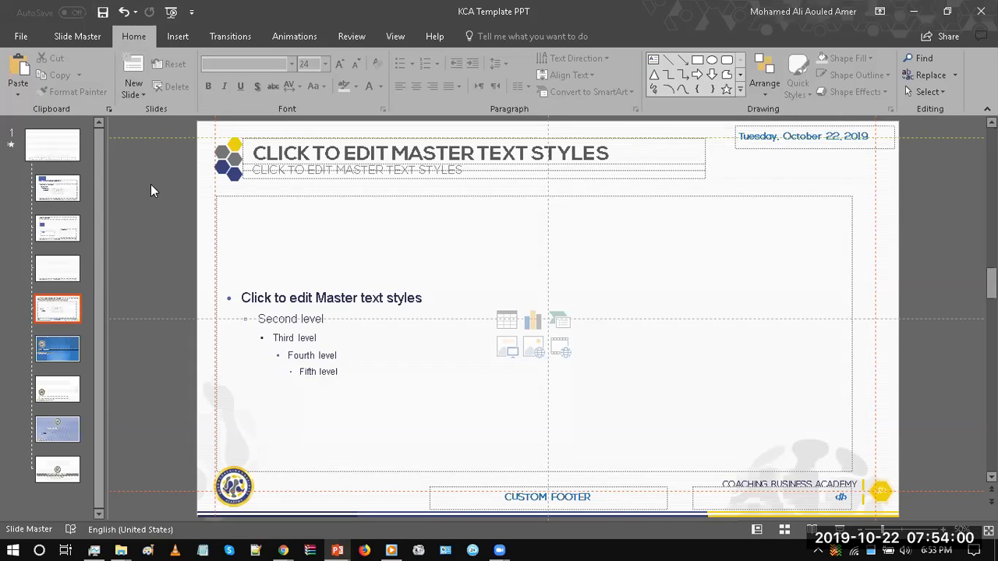
# Step: Close the master view, shrink the slide thumbnails and show slide 1
pyautogui.click(77, 36)
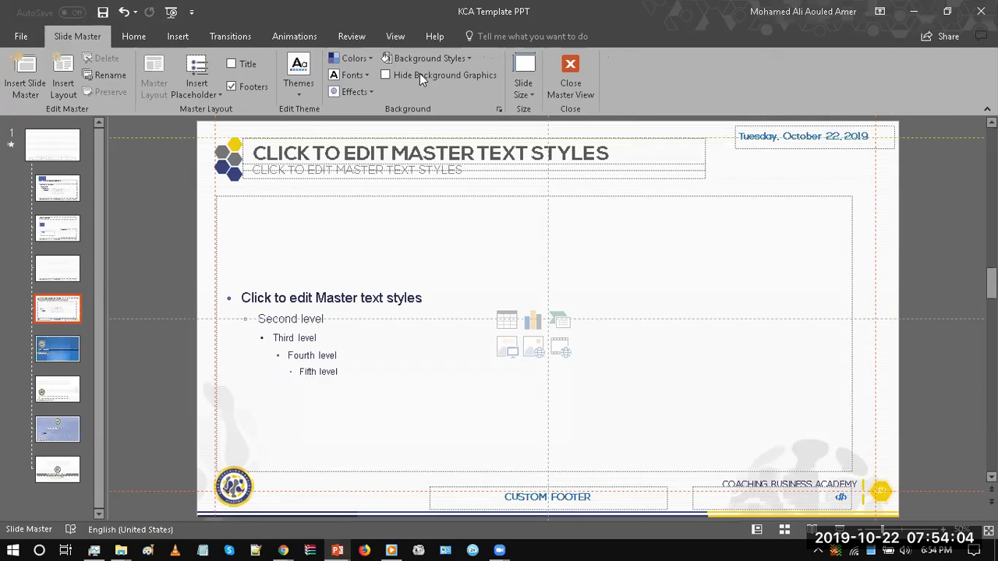
pyautogui.click(581, 85)
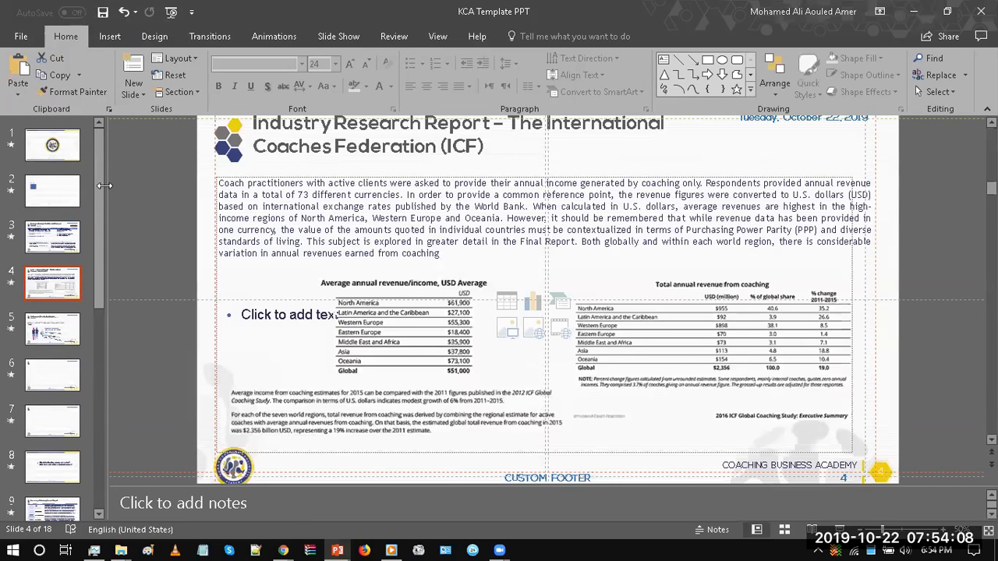
pyautogui.moveTo(59, 187); pyautogui.dragTo(61, 189)
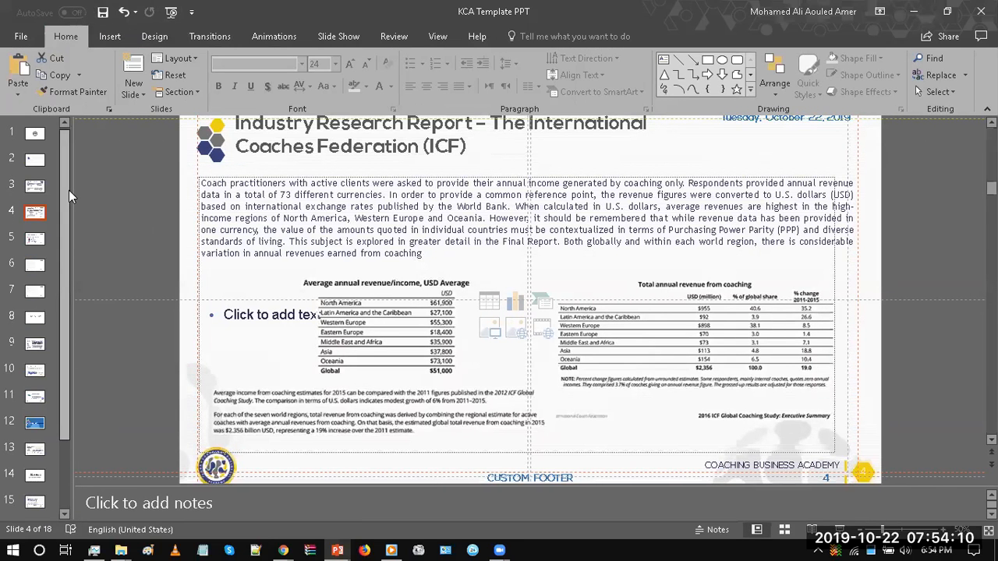
pyautogui.click(35, 140)
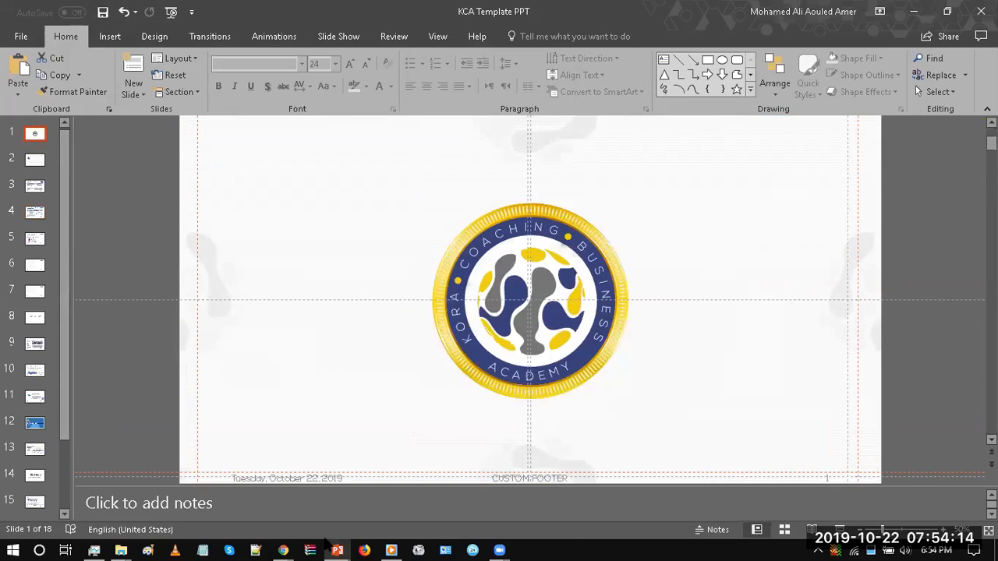
# Step: Switch to the KORA CODE - Final - New design presentation, show slide 2 and slightly enlarge the slide thumbnails
pyautogui.moveTo(337, 543)
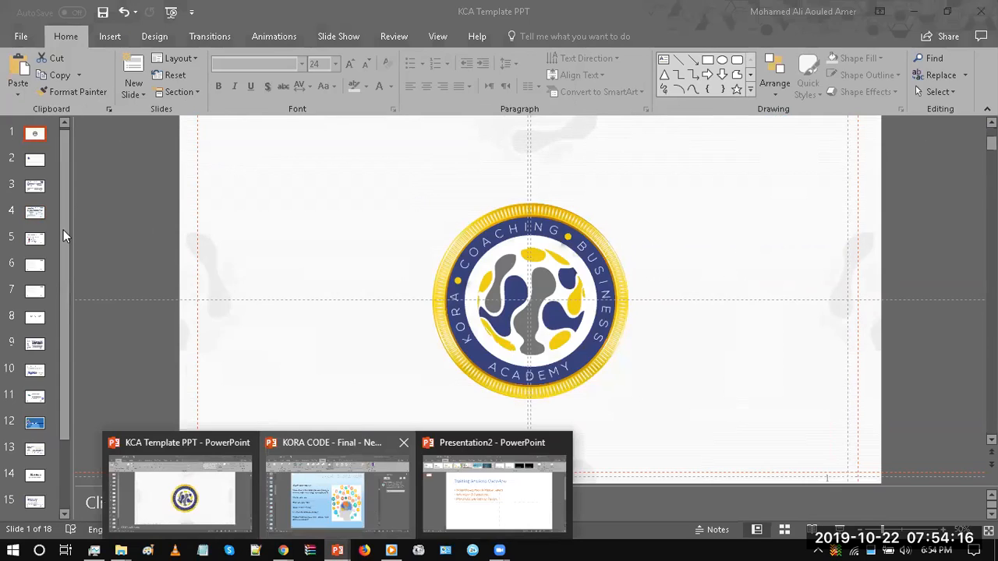
pyautogui.click(370, 498)
pyautogui.moveTo(61, 144); pyautogui.dragTo(58, 140)
pyautogui.click(36, 162)
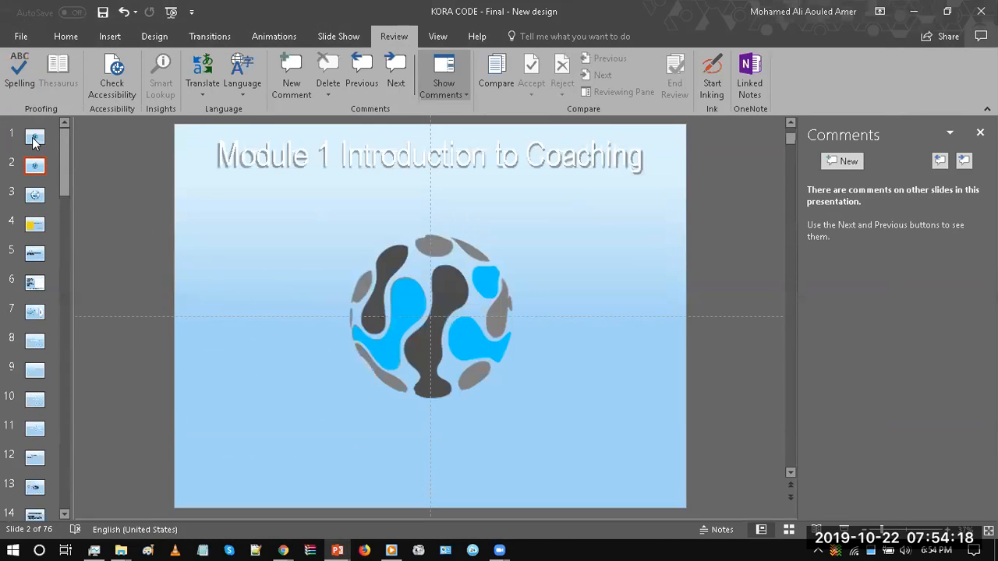
pyautogui.moveTo(77, 154); pyautogui.dragTo(88, 155)
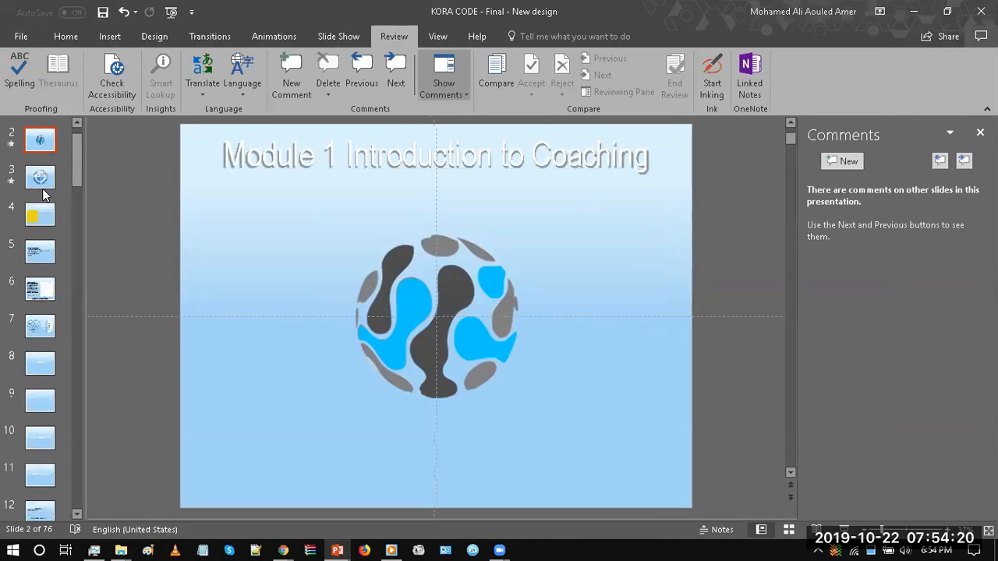
# Step: Select slides 1 to 9, through the end-of-Module-1 slide, and add a section starting at slide 1
pyautogui.press('Down')
pyautogui.press('Down')
pyautogui.press('Down')
pyautogui.press('Down')
pyautogui.press('Down')
pyautogui.press('Down')
pyautogui.press('Down')
pyautogui.press('Down')
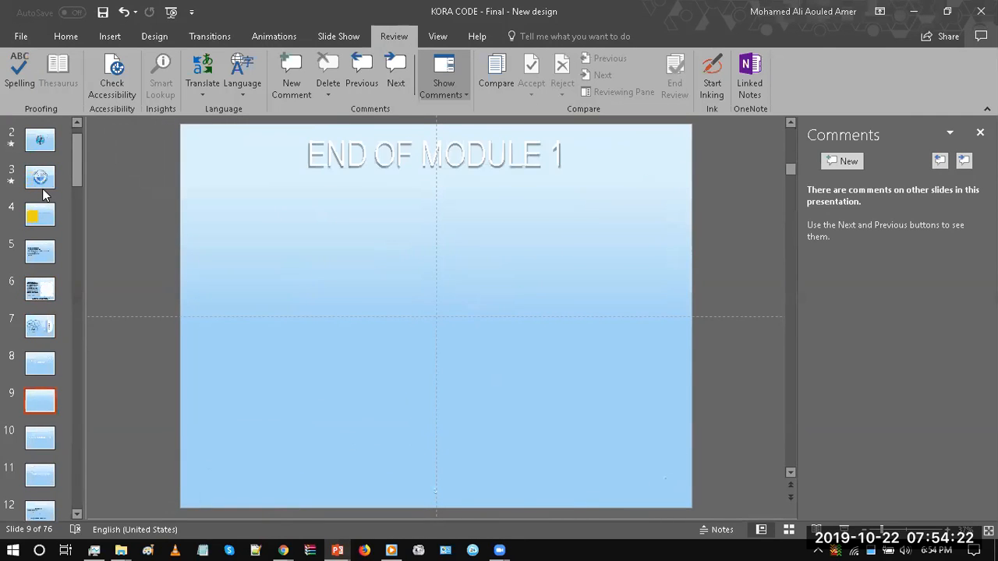
pyautogui.press('Down')
pyautogui.press('Up')
pyautogui.press('Up')
pyautogui.scroll(1, 73, 161)
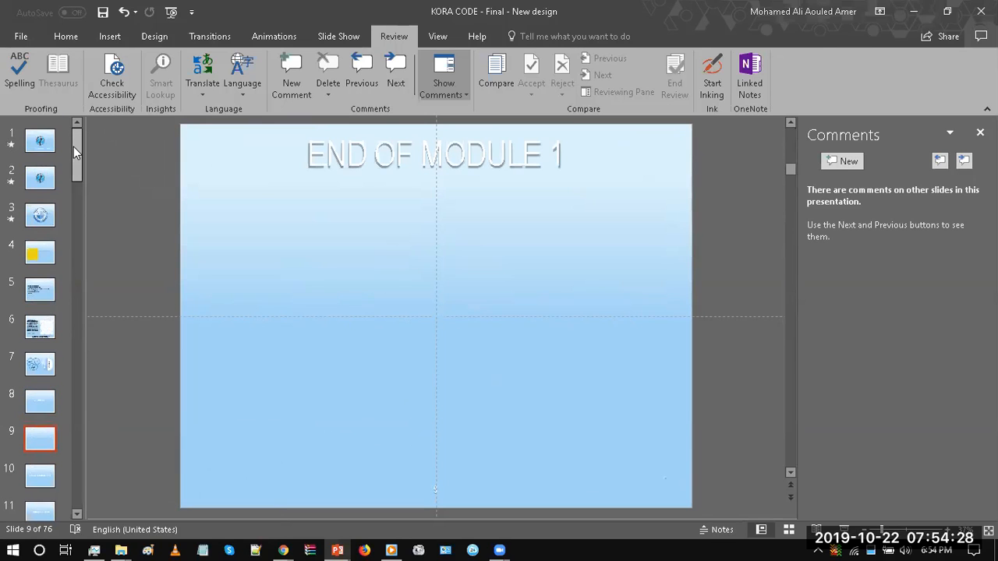
pyautogui.keyDown('shift'); pyautogui.click(52, 146); pyautogui.keyUp('shift')
pyautogui.rightClick(51, 146)
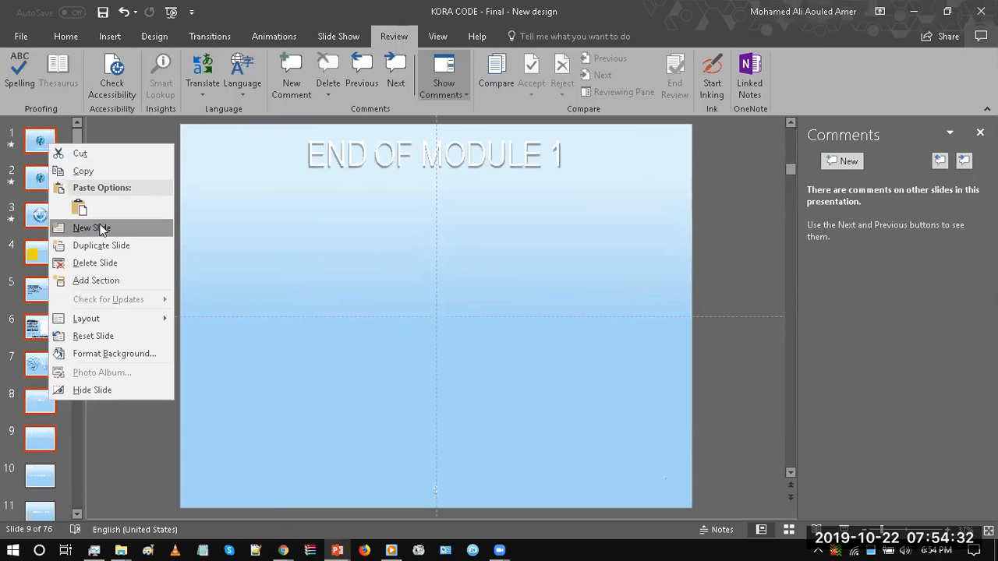
pyautogui.click(123, 279)
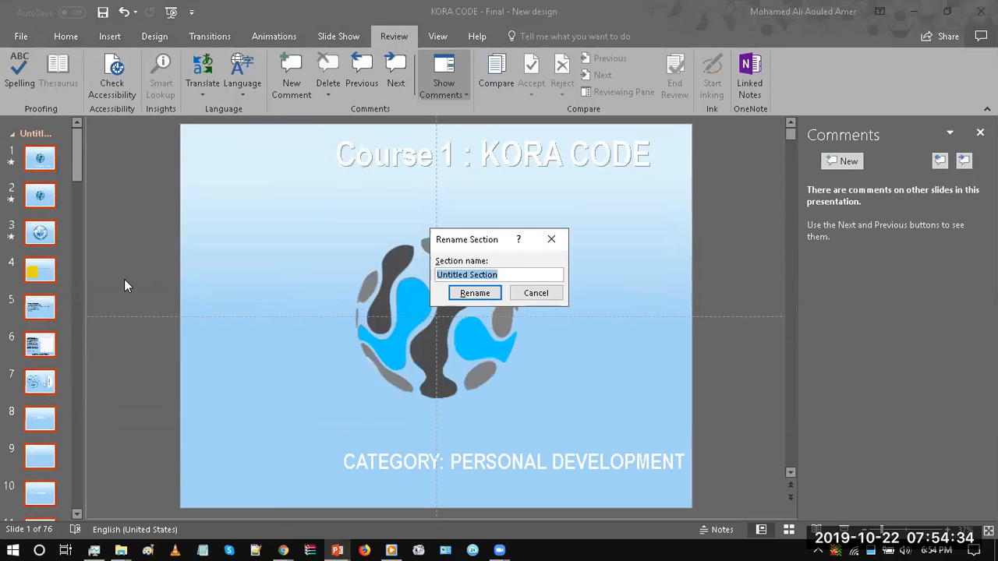
# Step: Name the new section that starts at slide 1 "Module 1"
pyautogui.write('Model 1')
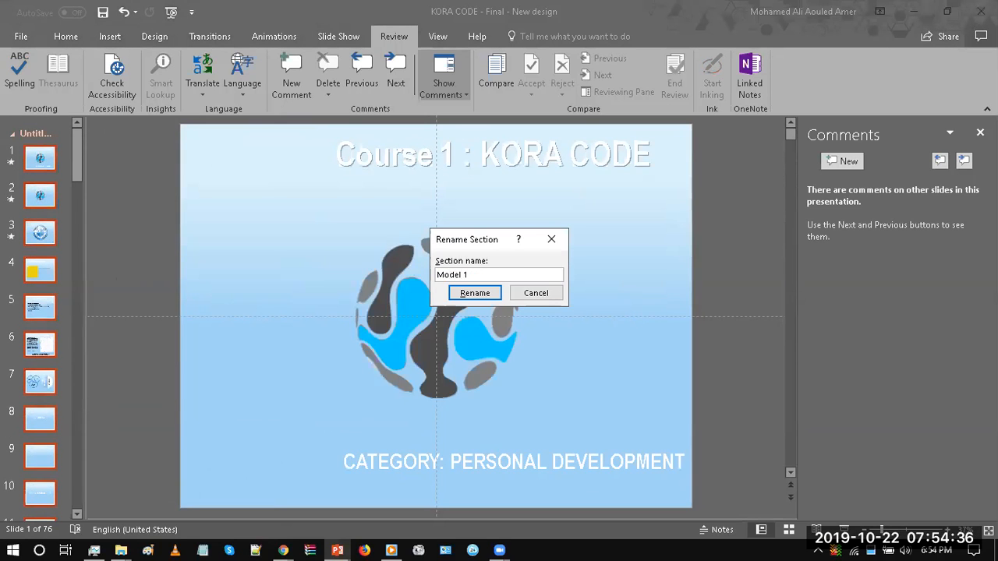
pyautogui.press('BackSpace')
pyautogui.write('u')
pyautogui.press('BackSpace')
pyautogui.write('u')
pyautogui.press('BackSpace')
pyautogui.write('o')
pyautogui.press('Right')
pyautogui.hotkey('shift', 'Left')
pyautogui.write('ue')
pyautogui.click(482, 295)
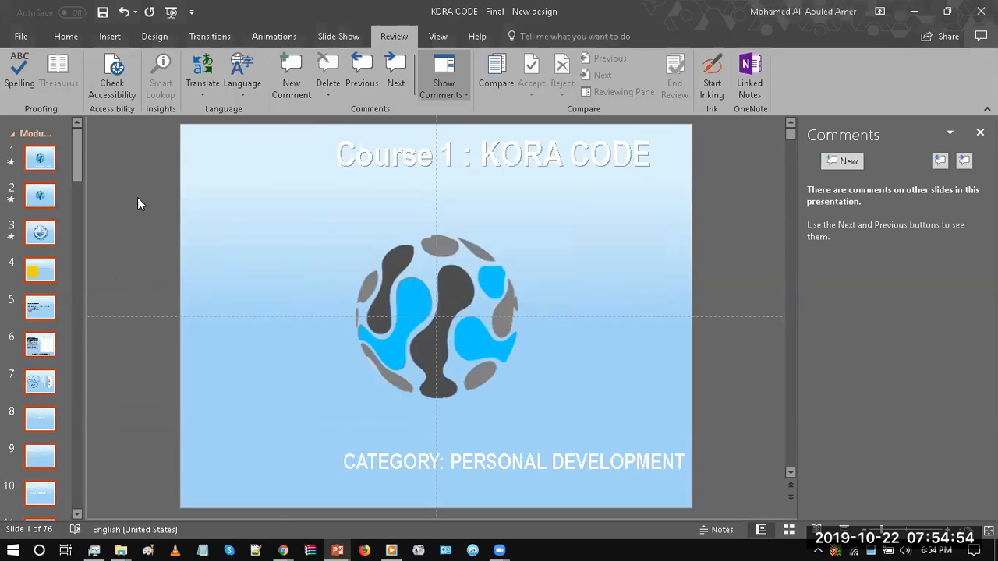
# Step: Add a section starting at slide 10, the KORA Model Part 1 title slide, and name it "Module 2"
pyautogui.moveTo(79, 162); pyautogui.dragTo(75, 115)
pyautogui.moveTo(77, 138); pyautogui.dragTo(77, 145)
pyautogui.click(35, 414)
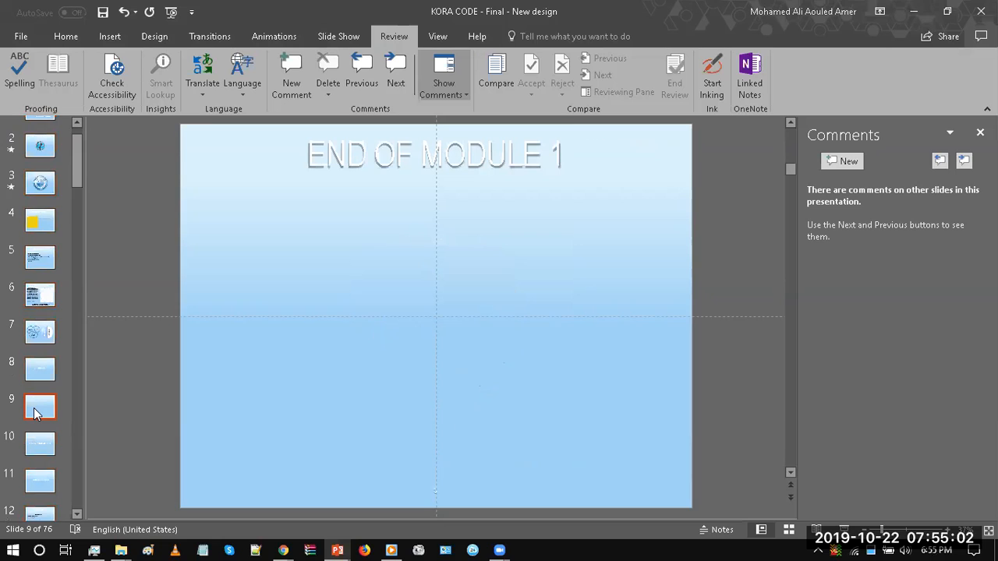
pyautogui.rightClick(36, 441)
pyautogui.press('Escape')
pyautogui.click(36, 448)
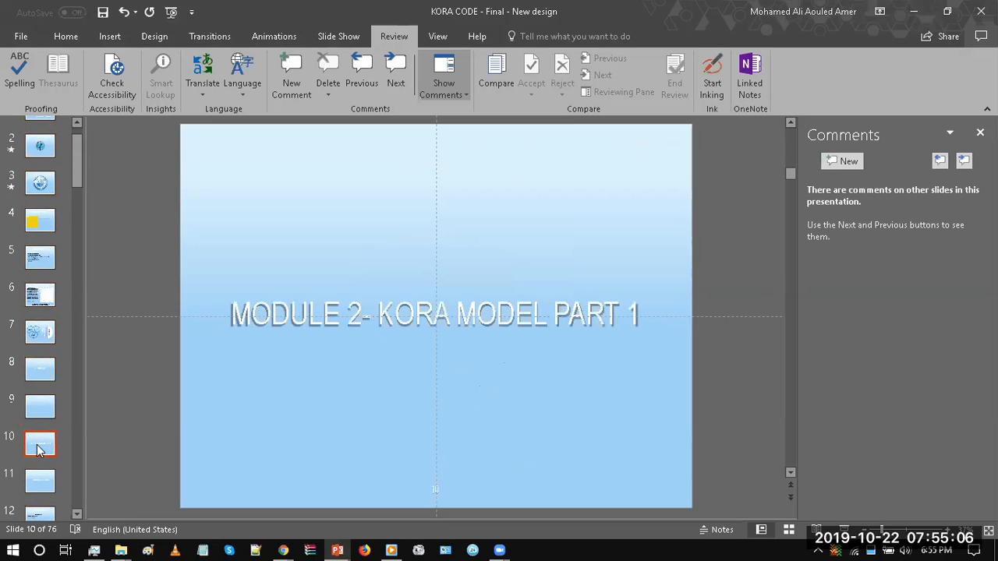
pyautogui.rightClick(37, 446)
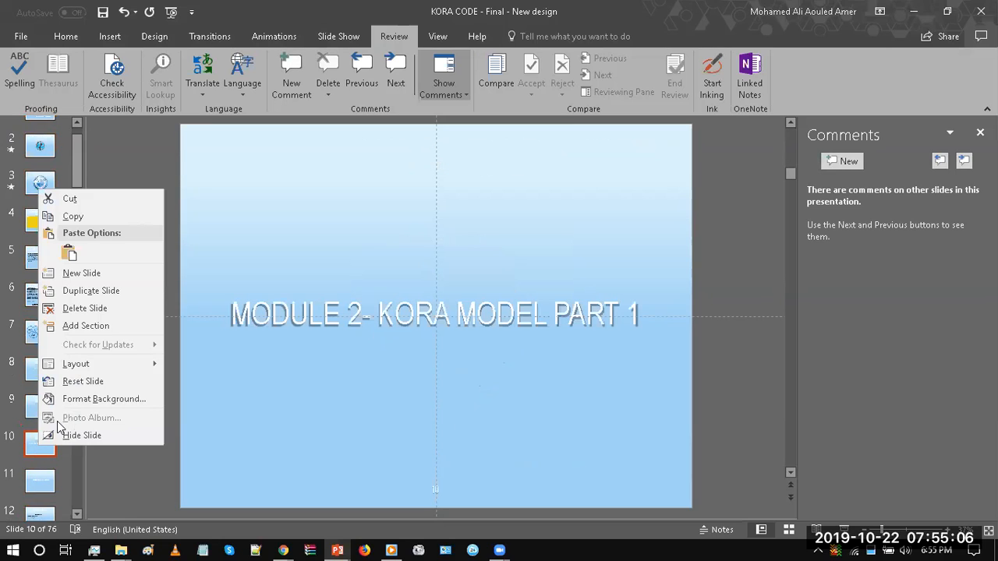
pyautogui.click(93, 321)
pyautogui.write('Mod')
pyautogui.write('uel')
pyautogui.write(' 2')
pyautogui.press('Return')
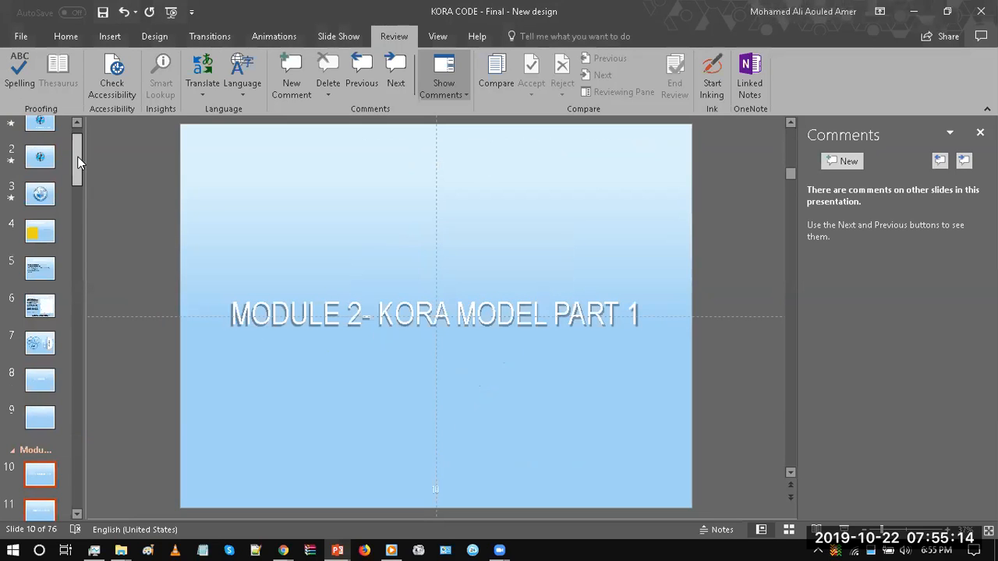